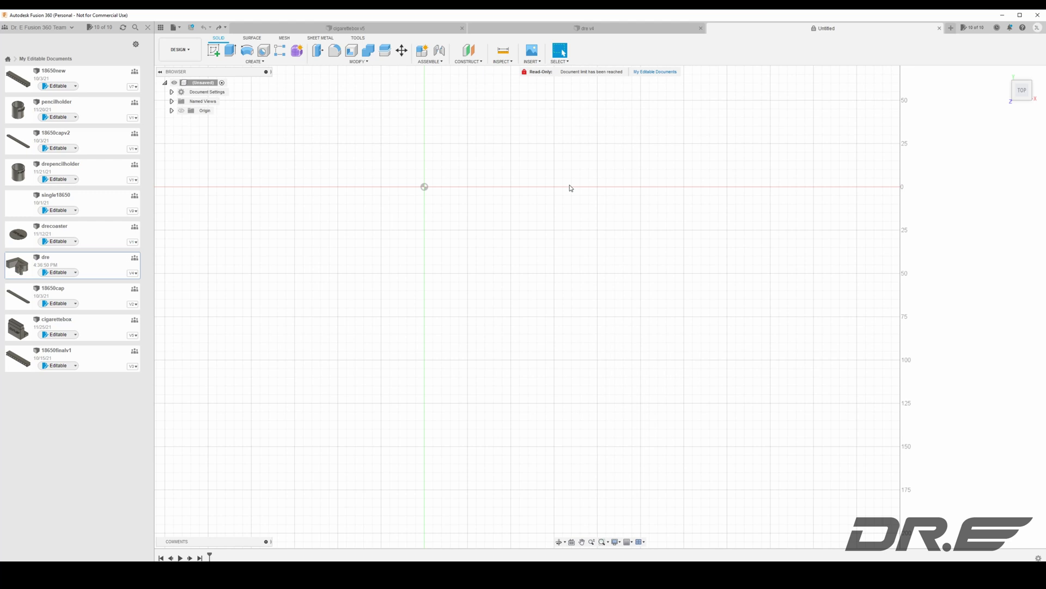
{"action": "scroll", "coordinate": [567, 203], "scroll_direction": "up", "scroll_amount": 1}
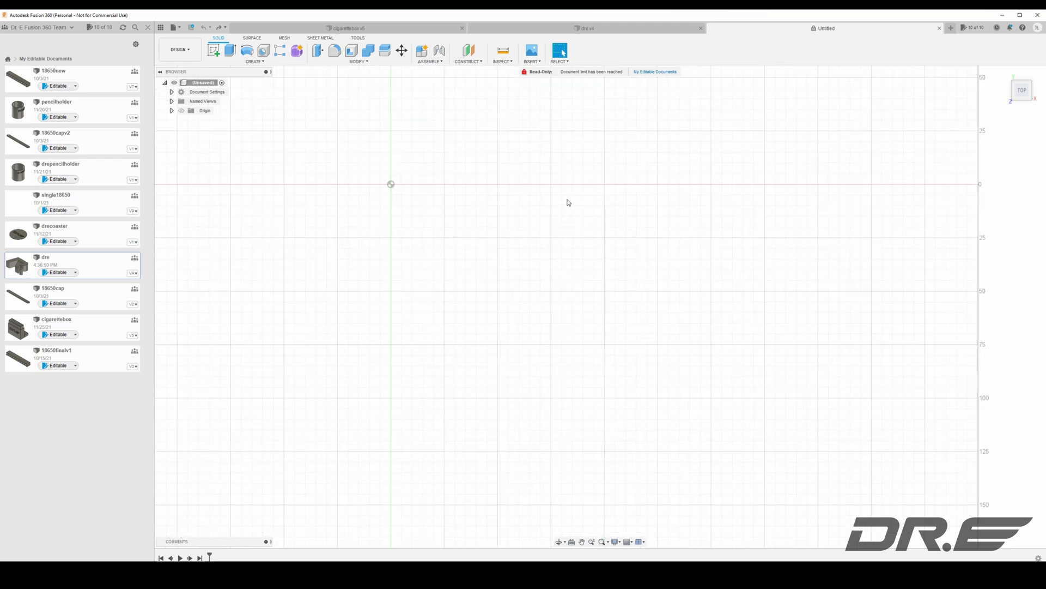
{"action": "scroll", "coordinate": [566, 205], "scroll_direction": "down", "scroll_amount": 3}
{"action": "scroll", "coordinate": [566, 206], "scroll_direction": "down", "scroll_amount": 2}
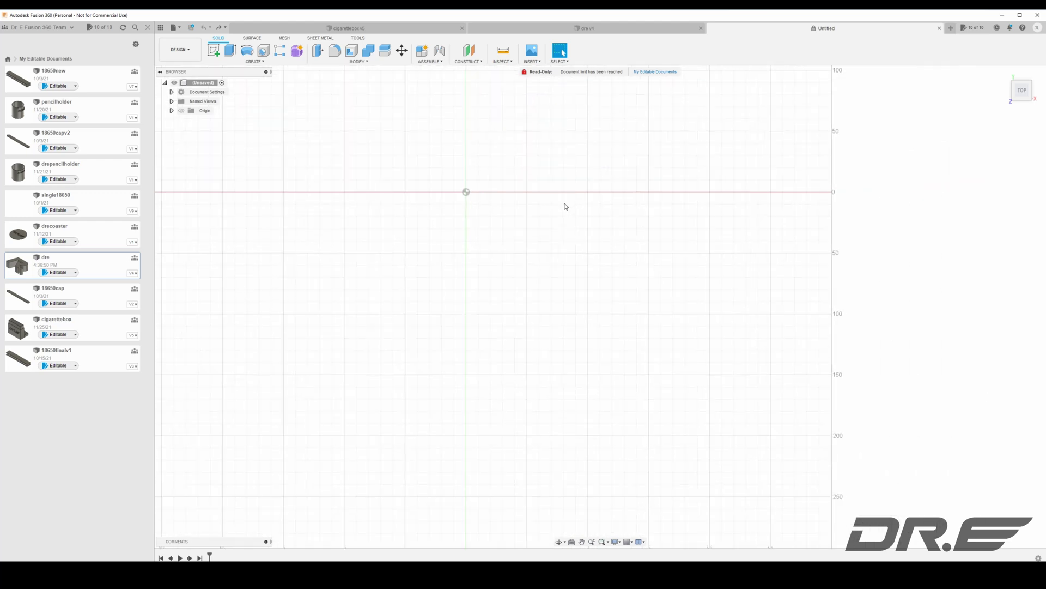
{"action": "scroll", "coordinate": [566, 206], "scroll_direction": "up", "scroll_amount": 1}
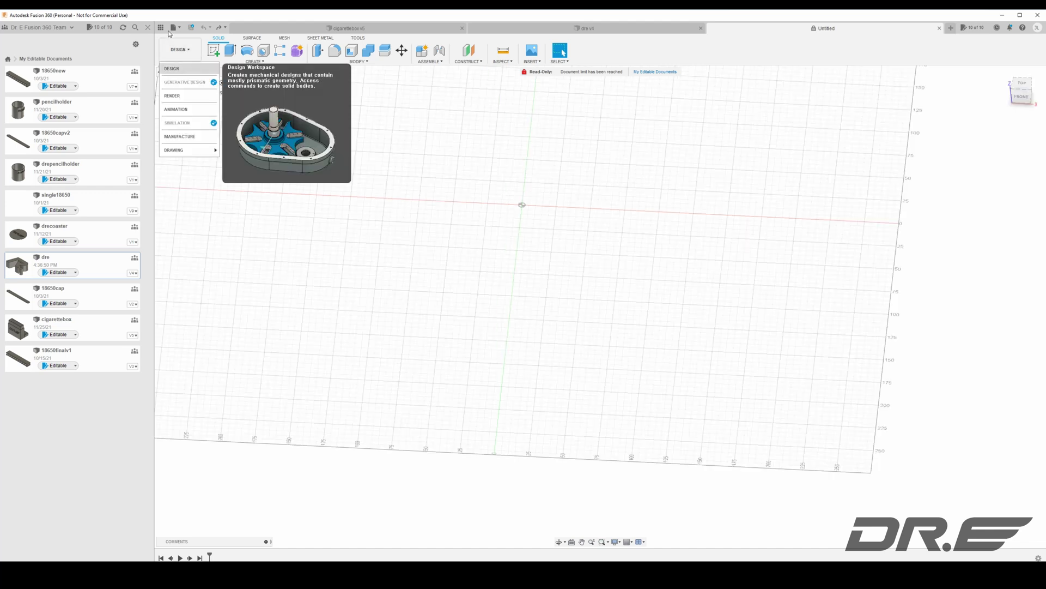
Step: Create a new design and start a box with its first corner at the origin on the ground plane
{"action": "left_click", "coordinate": [175, 29]}
{"action": "left_click", "coordinate": [188, 39]}
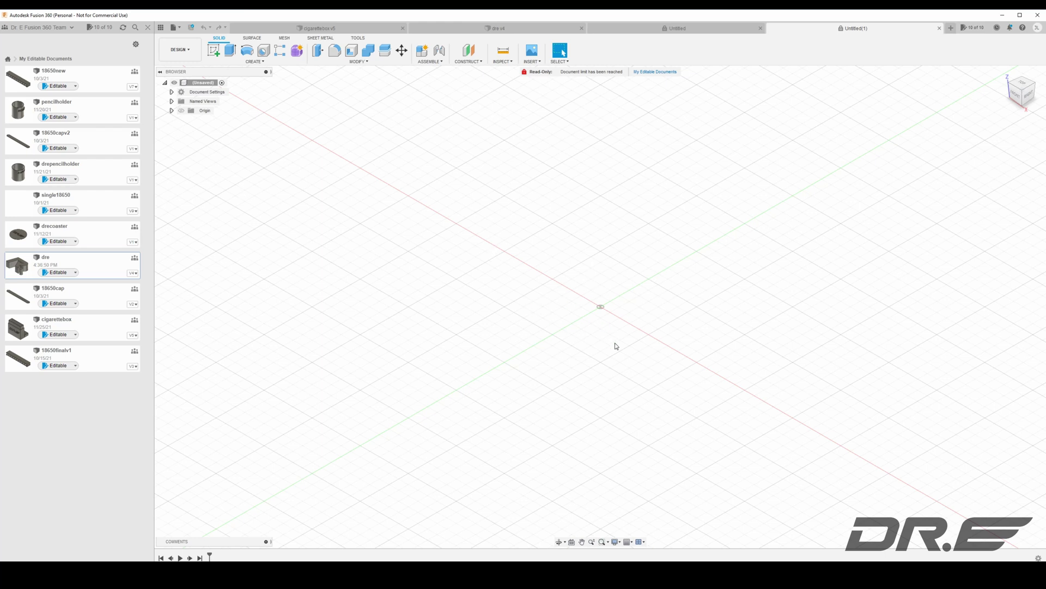
{"action": "left_click", "coordinate": [256, 62]}
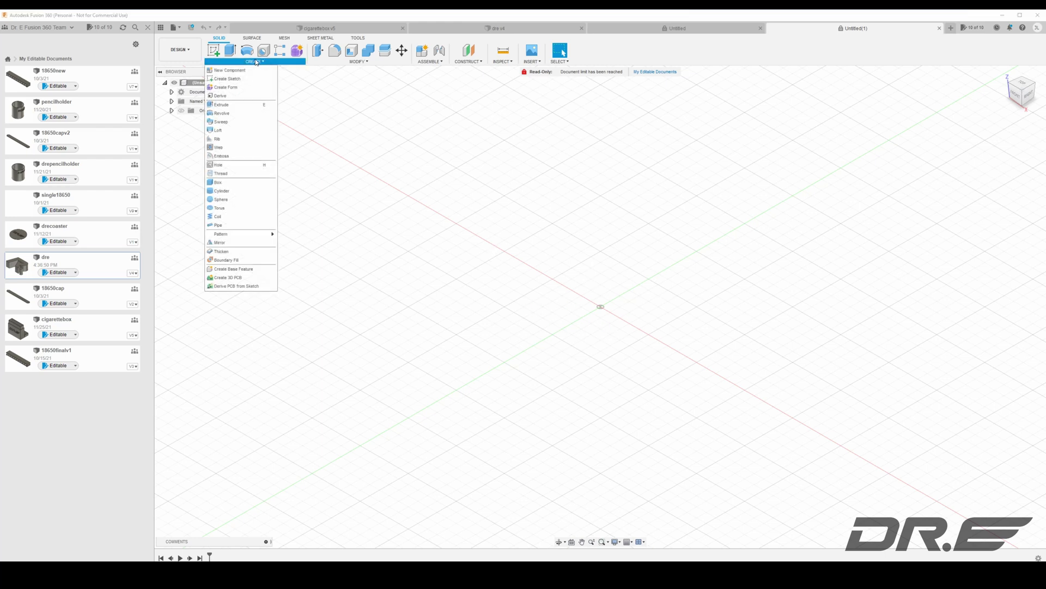
{"action": "left_click", "coordinate": [252, 183]}
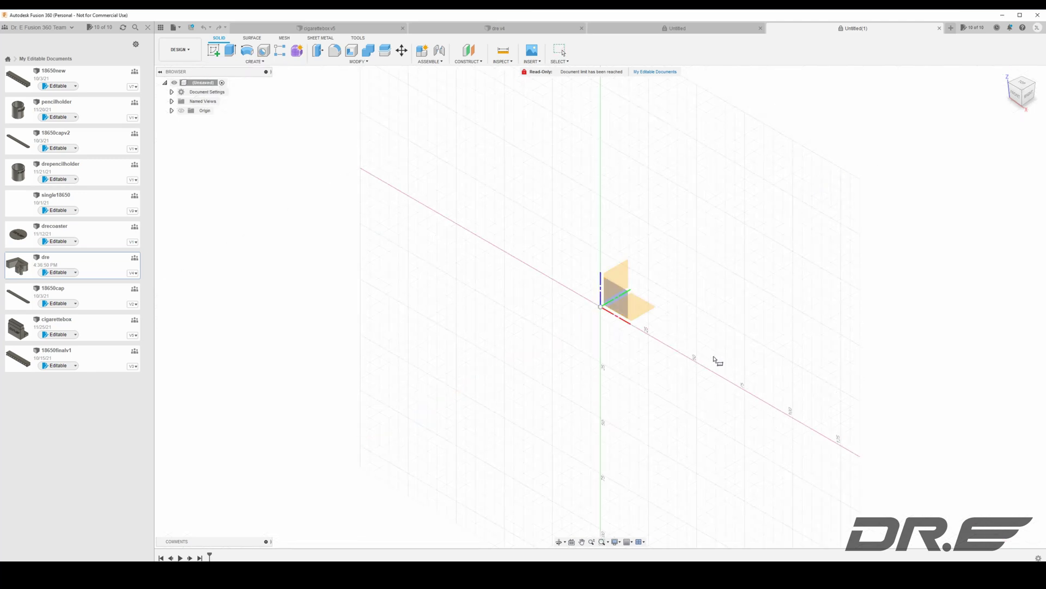
{"action": "left_click", "coordinate": [596, 344]}
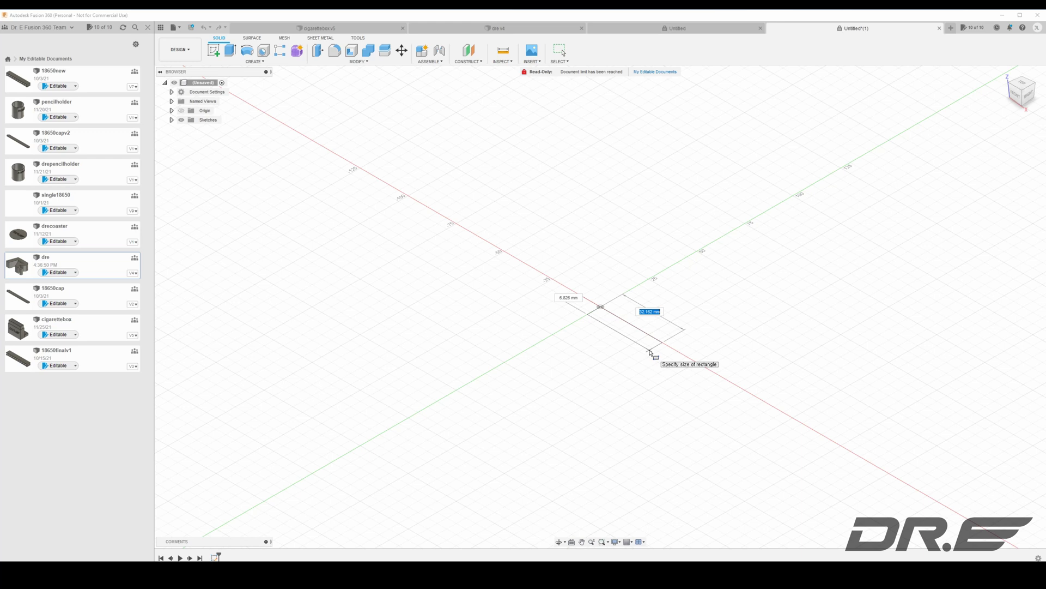
Step: Size the box as a new body 300 mm long, 100 mm wide and 1 mm high
{"action": "type", "text": "300"}
{"action": "key", "text": "Tab"}
{"action": "type", "text": "100"}
{"action": "scroll", "coordinate": [803, 356], "scroll_direction": "up", "scroll_amount": 2}
{"action": "scroll", "coordinate": [823, 357], "scroll_direction": "down", "scroll_amount": 5}
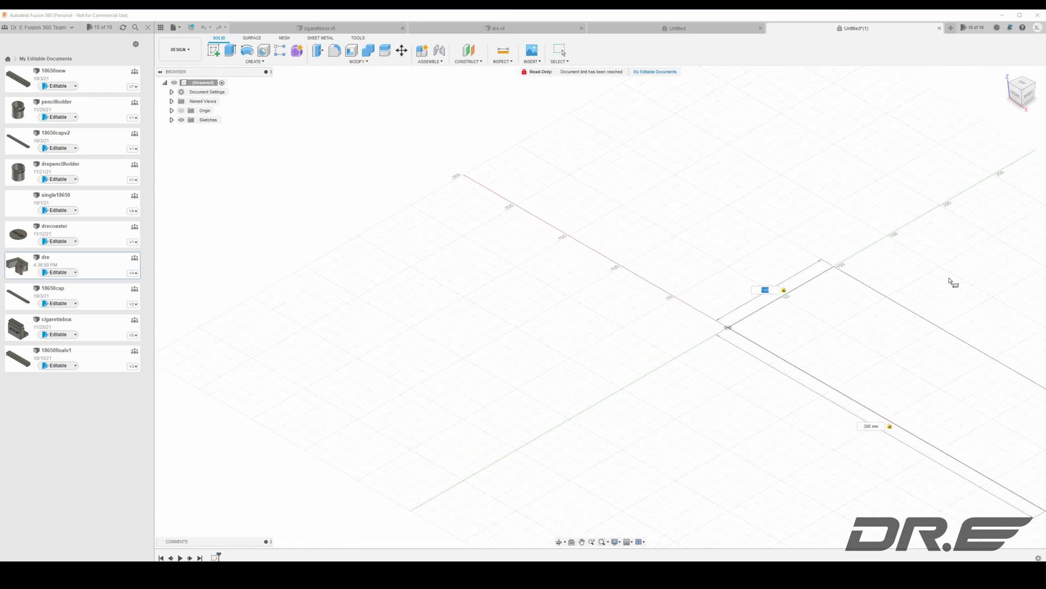
{"action": "scroll", "coordinate": [953, 282], "scroll_direction": "down", "scroll_amount": 1}
{"action": "middle_click_drag", "start_coordinate": [953, 283], "coordinate": [645, 283]}
{"action": "scroll", "coordinate": [661, 344], "scroll_direction": "down", "scroll_amount": 2}
{"action": "scroll", "coordinate": [662, 345], "scroll_direction": "up", "scroll_amount": 2}
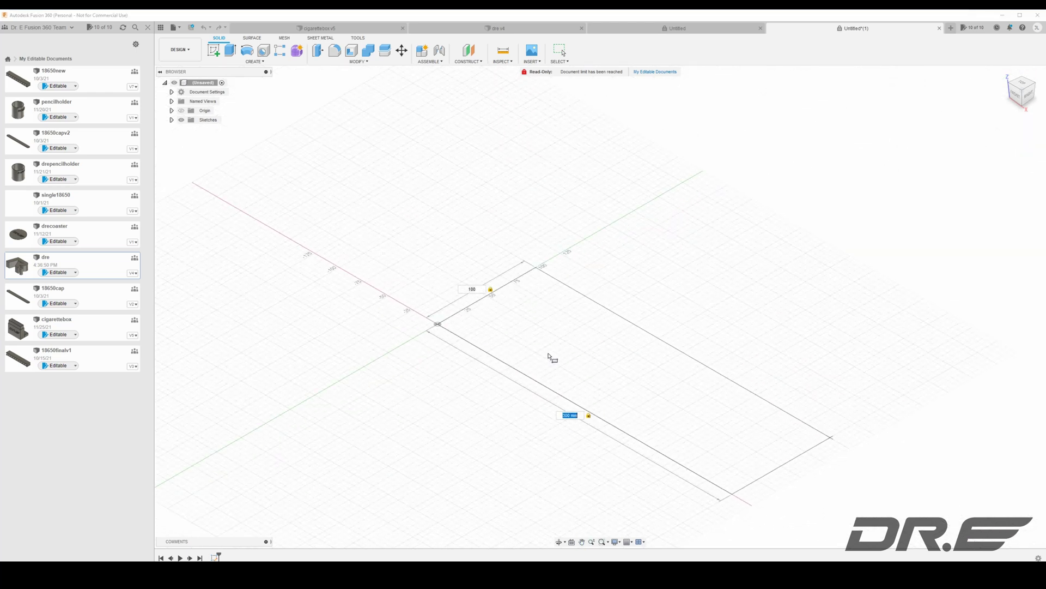
{"action": "key", "text": "Return"}
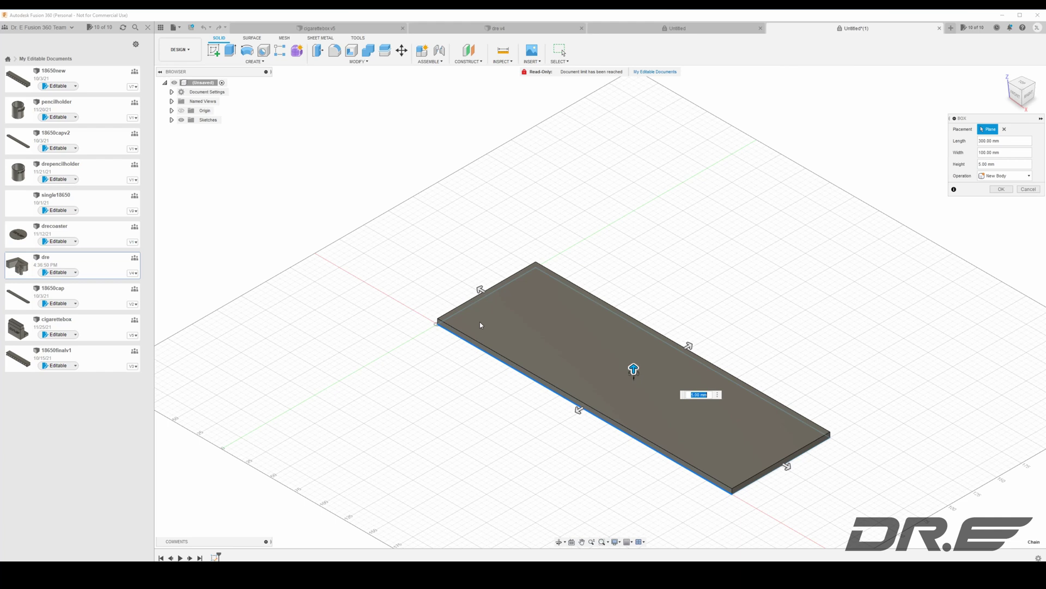
{"action": "type", "text": "1"}
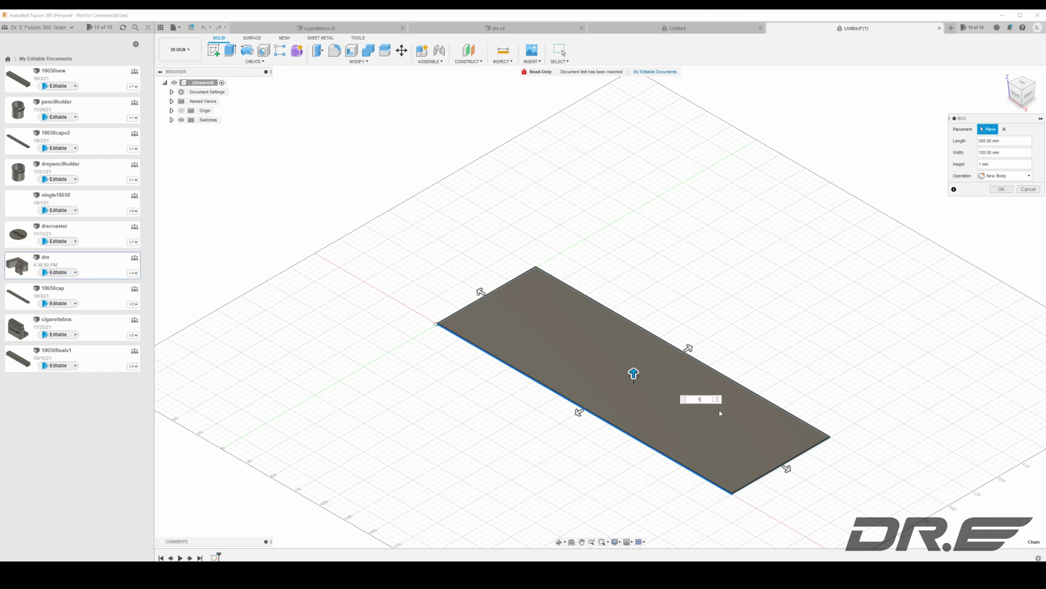
{"action": "key", "text": "Return"}
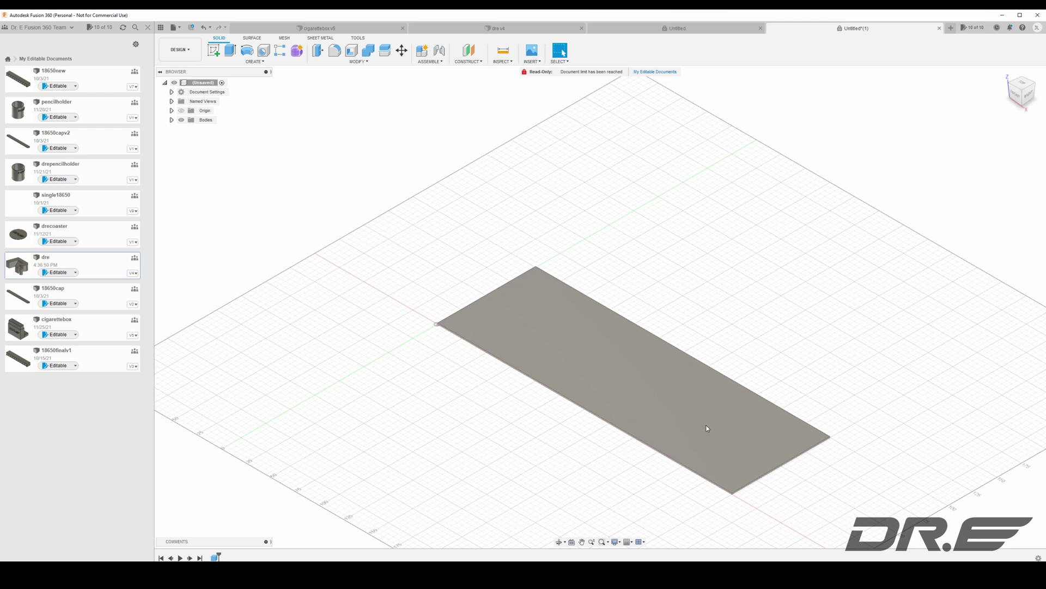
Step: Insert the file logosvg.svg from the computer as an SVG onto the top face of the plate
{"action": "left_click", "coordinate": [537, 63]}
{"action": "left_click", "coordinate": [546, 97]}
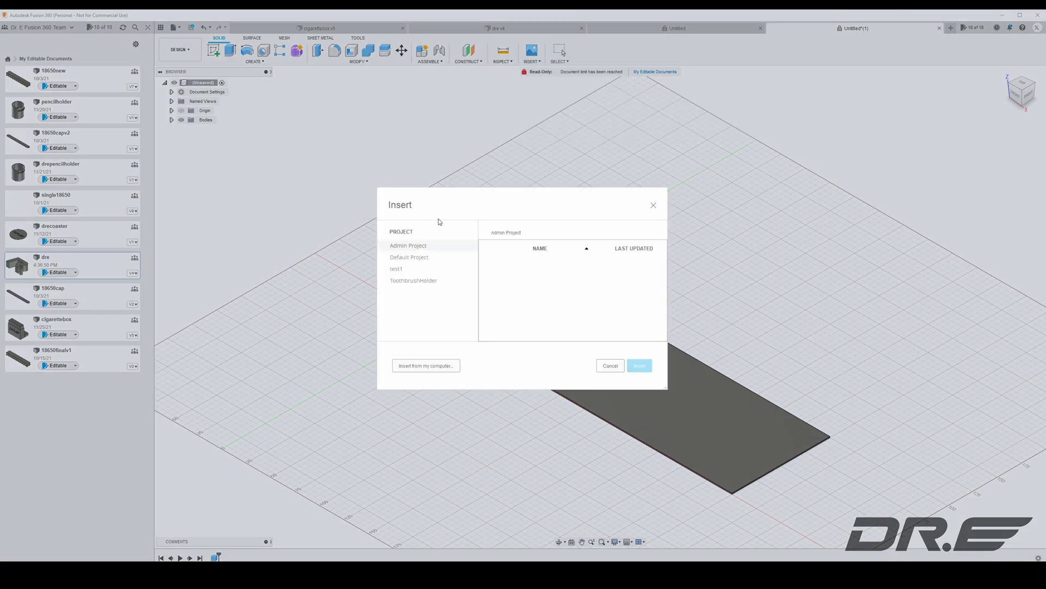
{"action": "left_click", "coordinate": [426, 365]}
{"action": "left_click", "coordinate": [93, 111]}
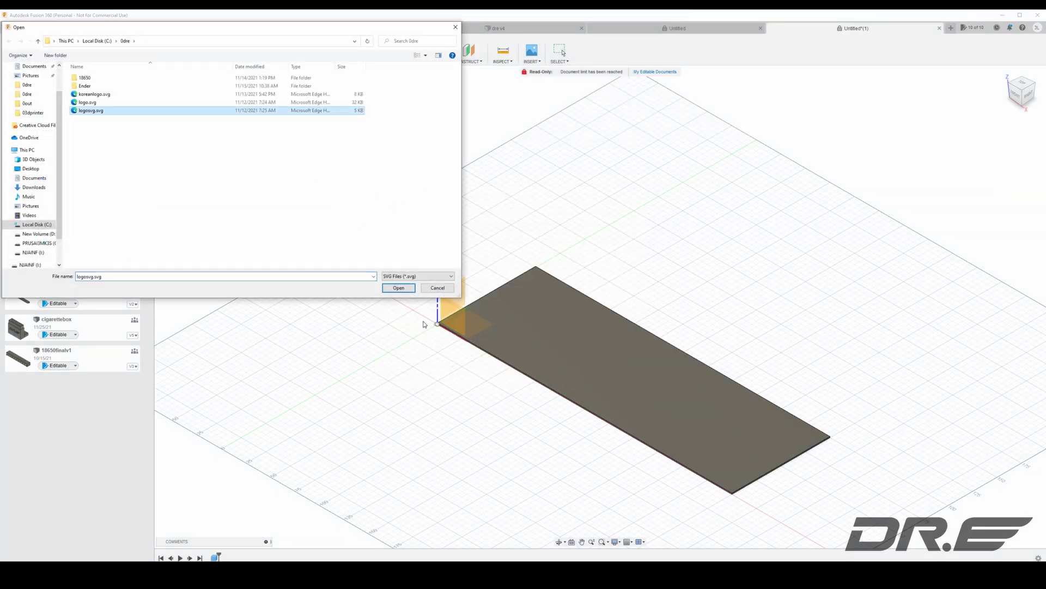
{"action": "left_click", "coordinate": [398, 288]}
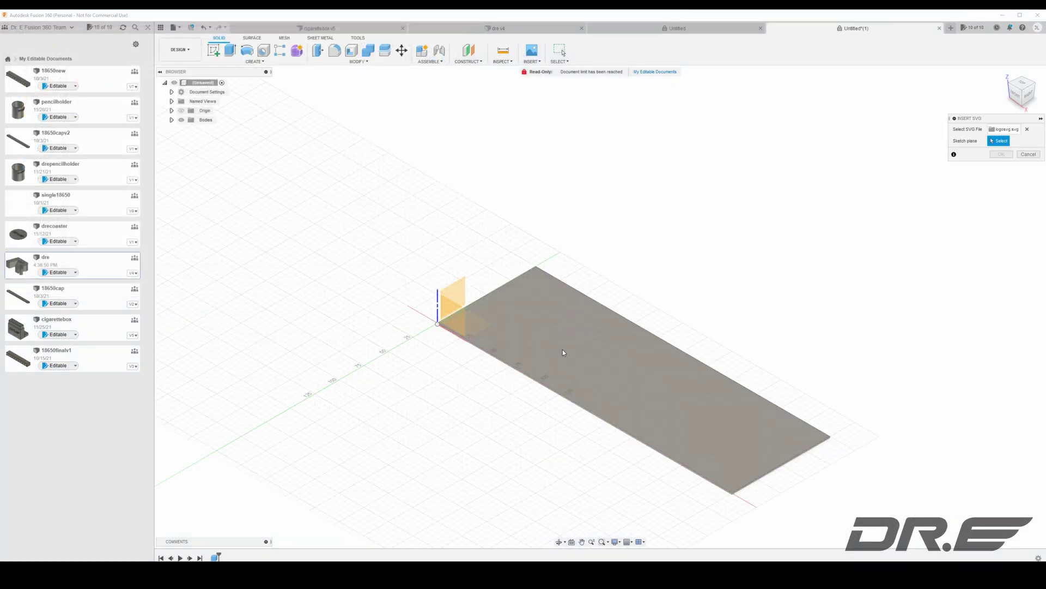
{"action": "left_click", "coordinate": [589, 372]}
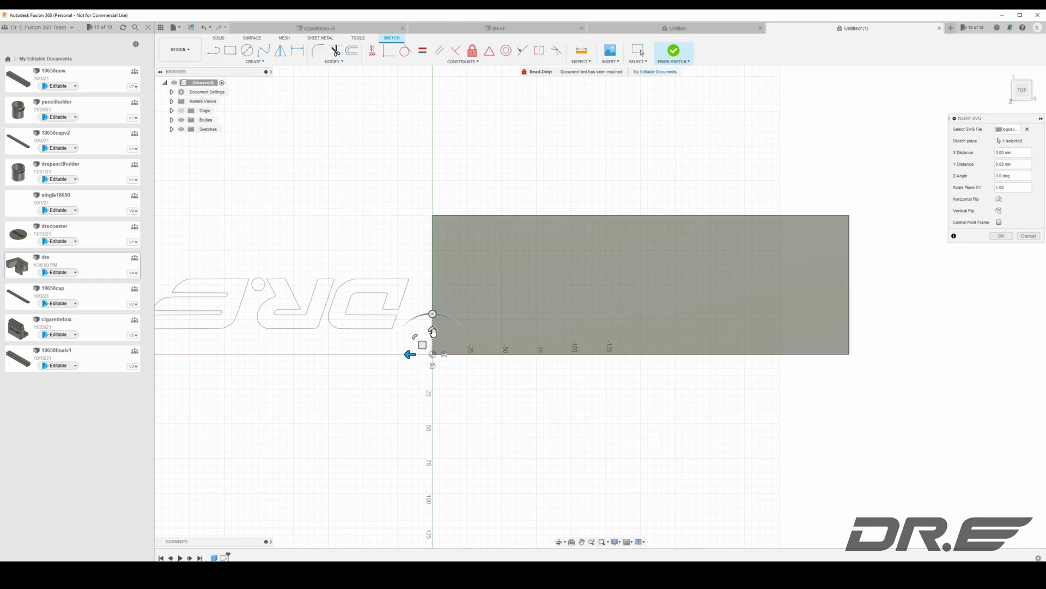
Step: Rotate the logo upright over the plate's upper half and scale it to about 1.035
{"action": "left_click_drag", "start_coordinate": [431, 312], "coordinate": [442, 414]}
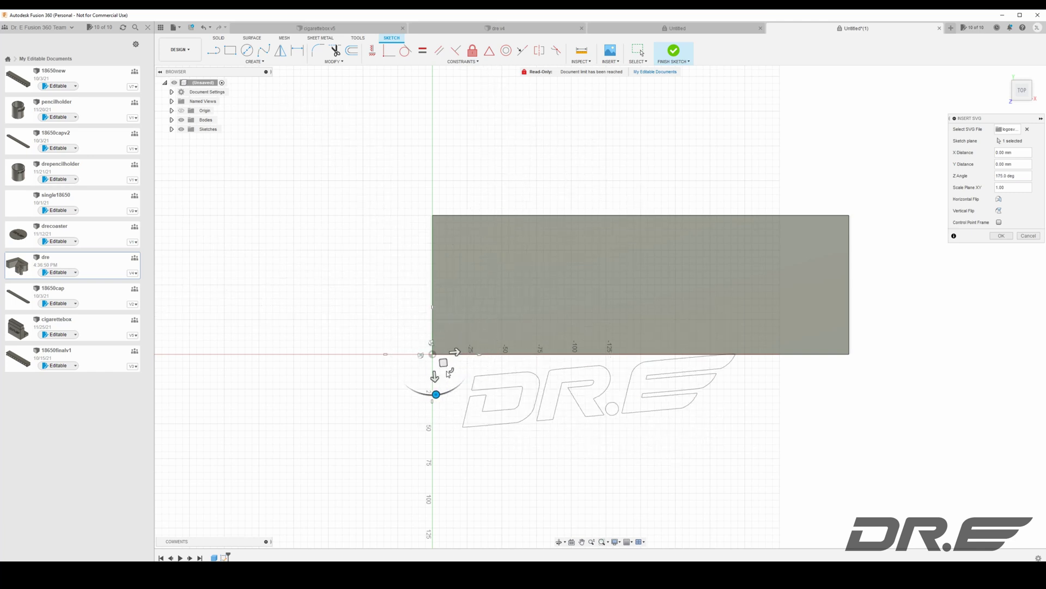
{"action": "left_click_drag", "start_coordinate": [453, 378], "coordinate": [427, 261]}
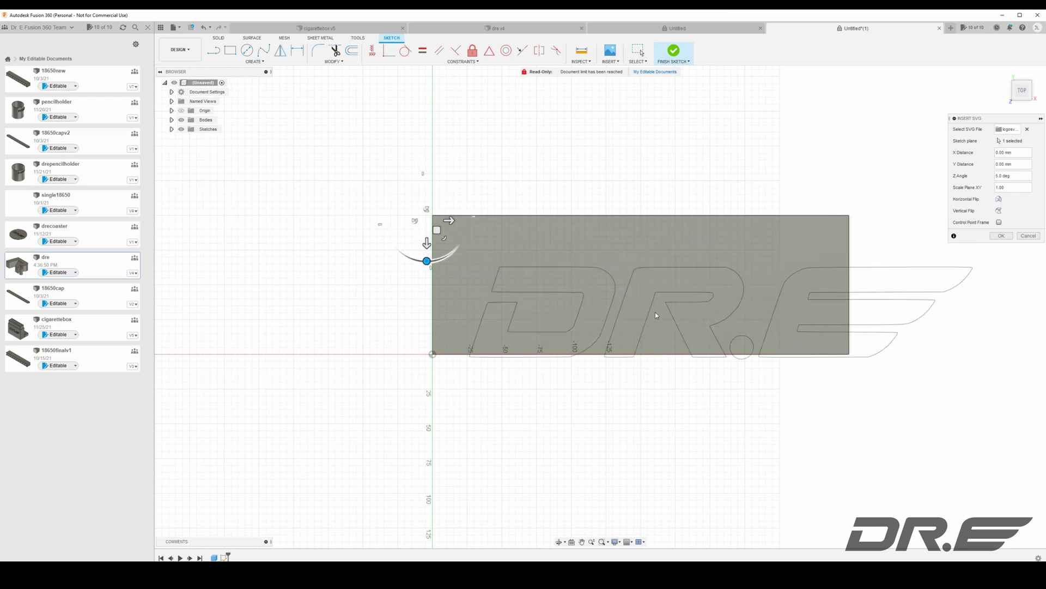
{"action": "left_click_drag", "start_coordinate": [438, 232], "coordinate": [409, 190]}
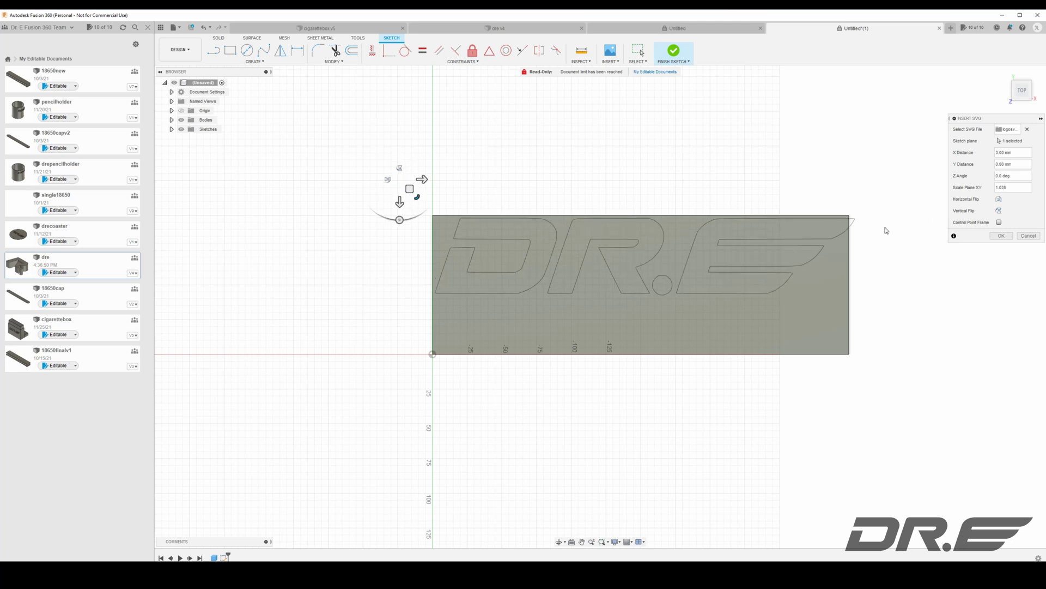
Step: Set the logo's scale to 1.015 and shift it to X 0.28 mm, Y -0.28 mm within the plate
{"action": "left_click", "coordinate": [1015, 189]}
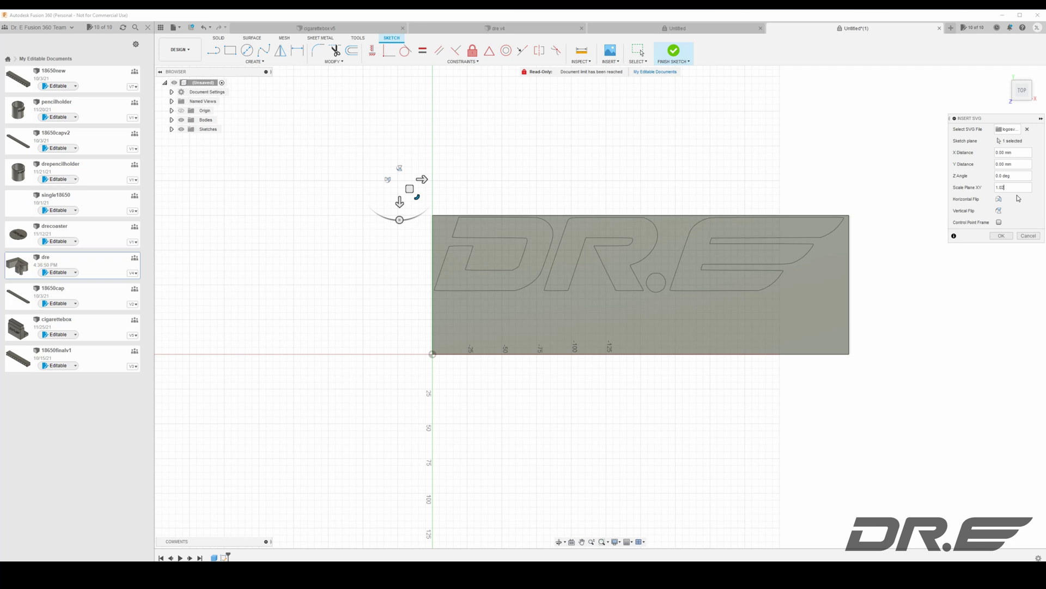
{"action": "key", "text": "BackSpace"}
{"action": "type", "text": "15"}
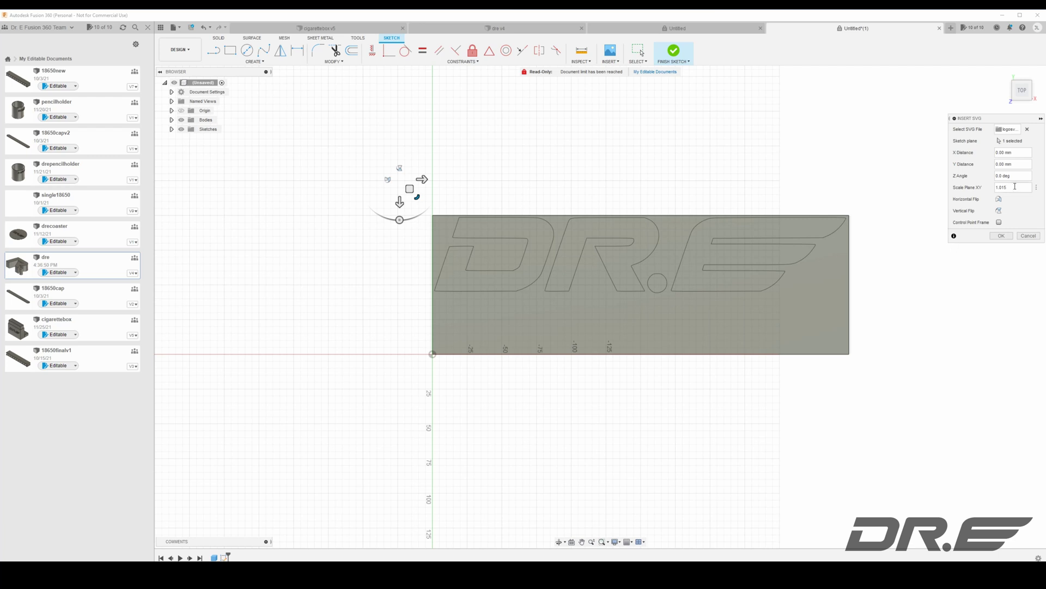
{"action": "left_click_drag", "start_coordinate": [411, 190], "coordinate": [412, 193]}
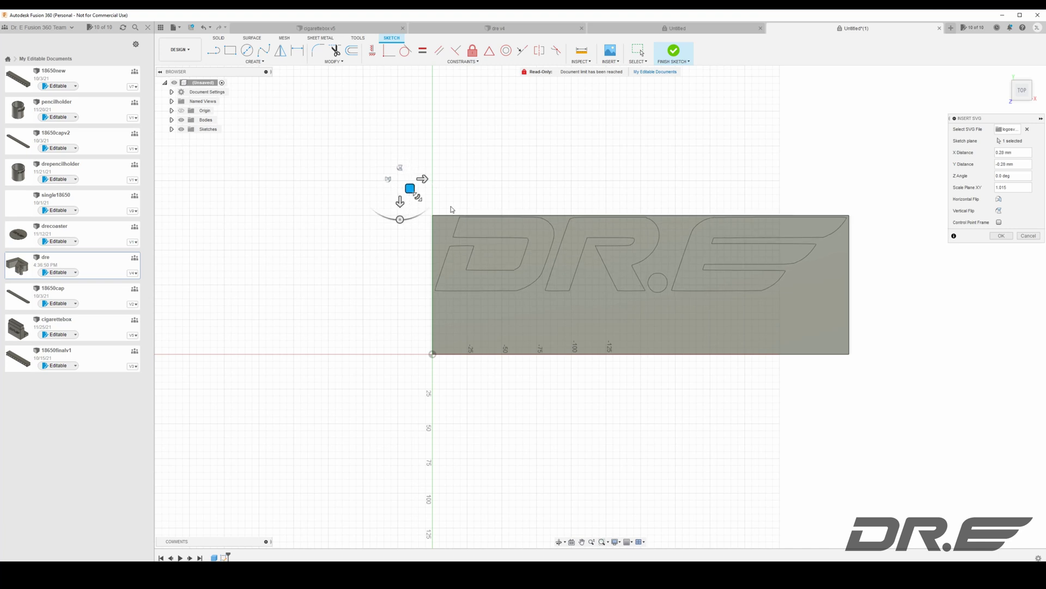
{"action": "left_click", "coordinate": [1002, 236]}
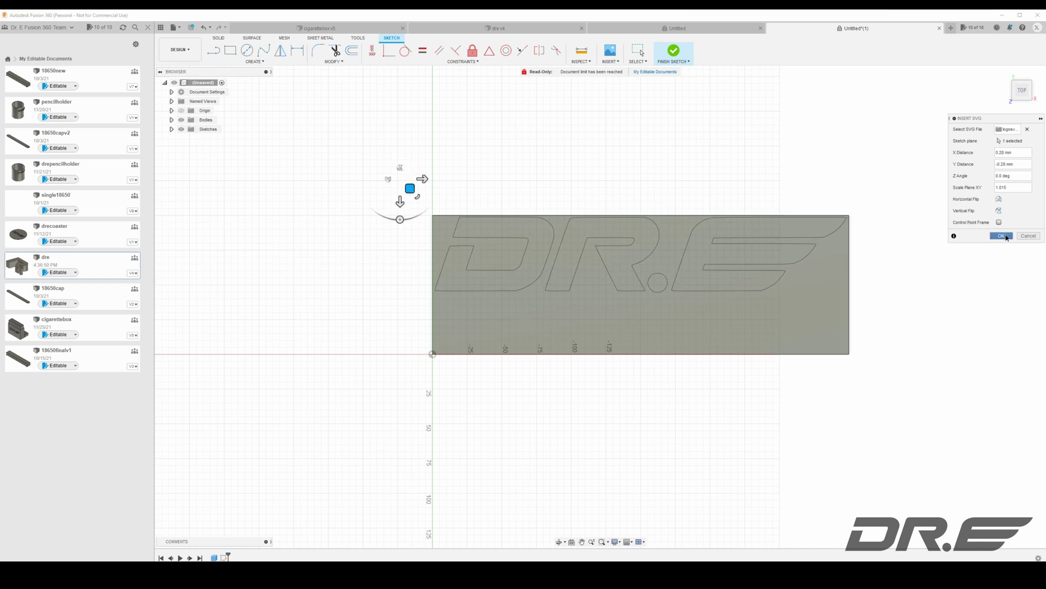
Step: Extrude the logo's D, R, dot and E profiles 20 mm upward, joined to the plate
{"action": "left_click", "coordinate": [220, 39]}
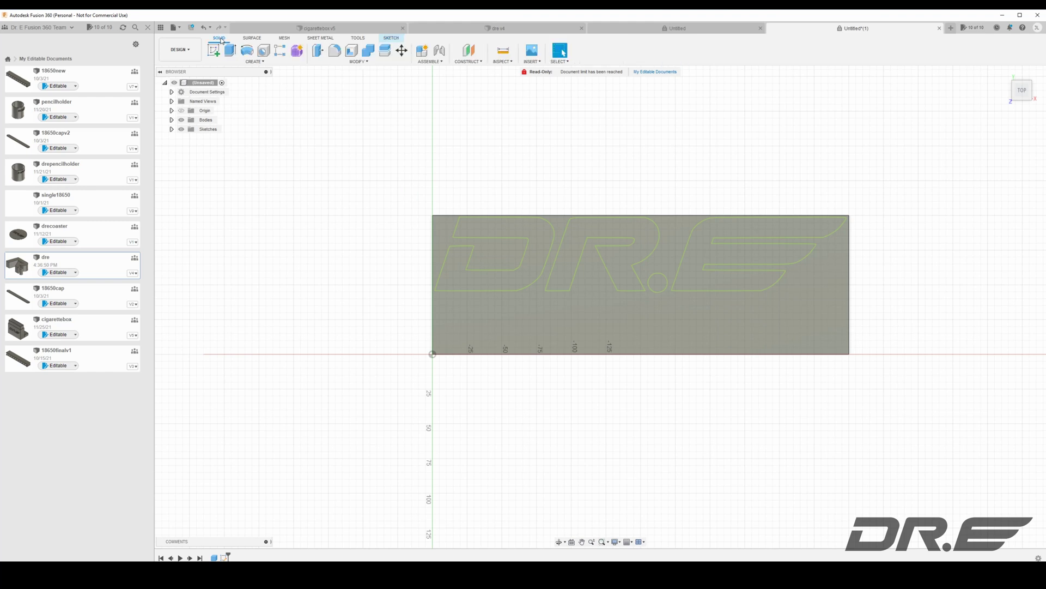
{"action": "left_click", "coordinate": [255, 61]}
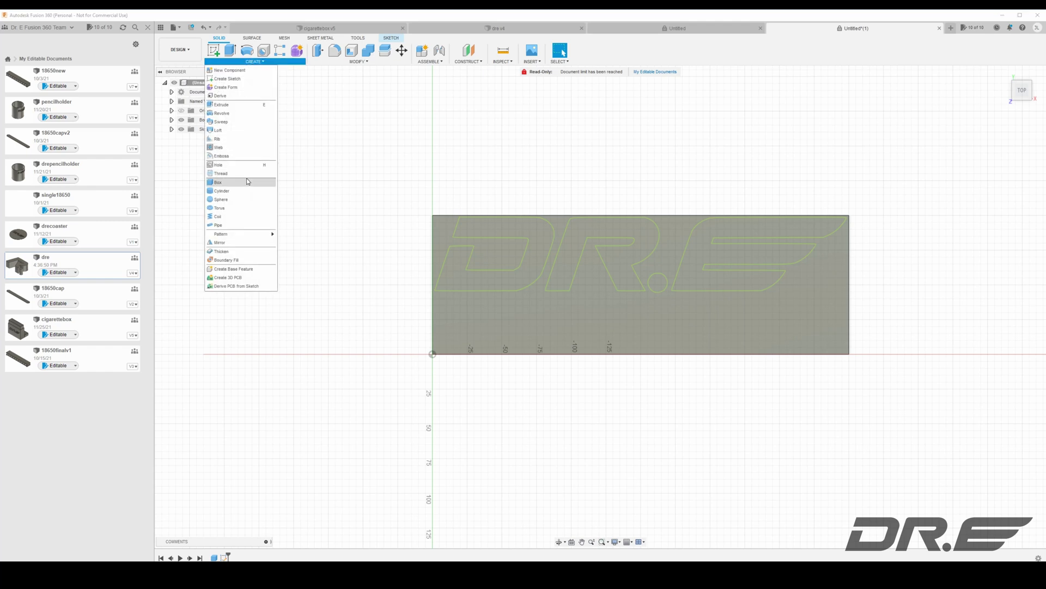
{"action": "left_click", "coordinate": [221, 105]}
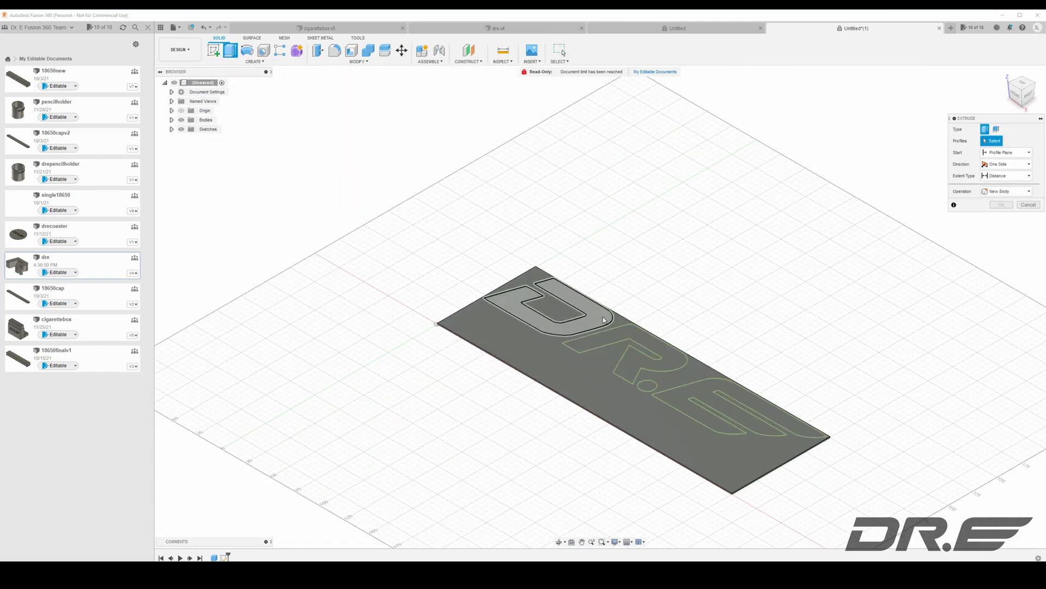
{"action": "left_click", "coordinate": [567, 308]}
{"action": "left_click", "coordinate": [679, 359]}
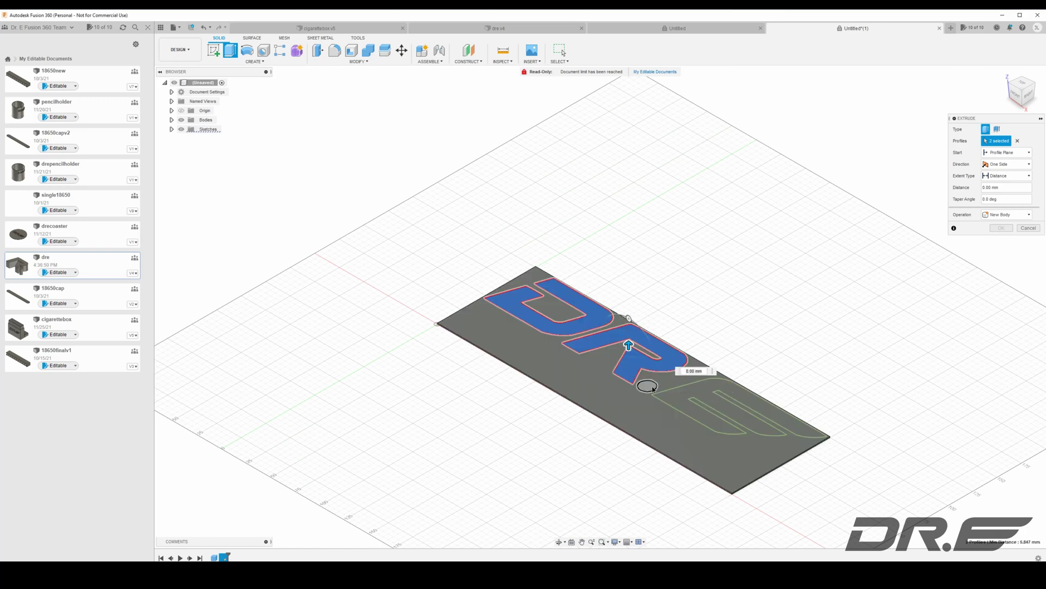
{"action": "left_click", "coordinate": [647, 385]}
{"action": "left_click", "coordinate": [680, 396]}
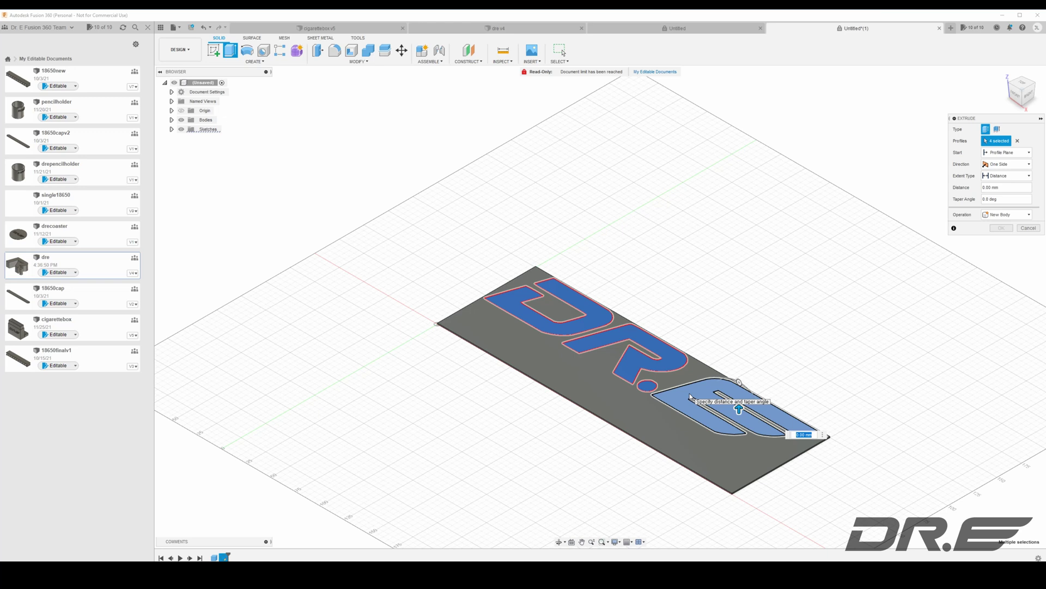
{"action": "type", "text": "20"}
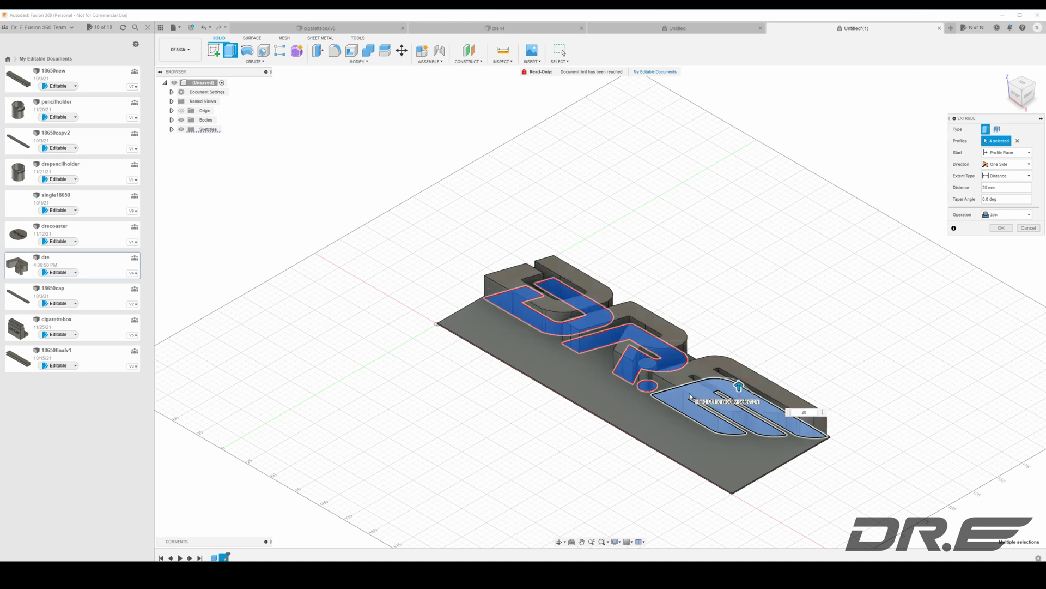
{"action": "key", "text": "Return"}
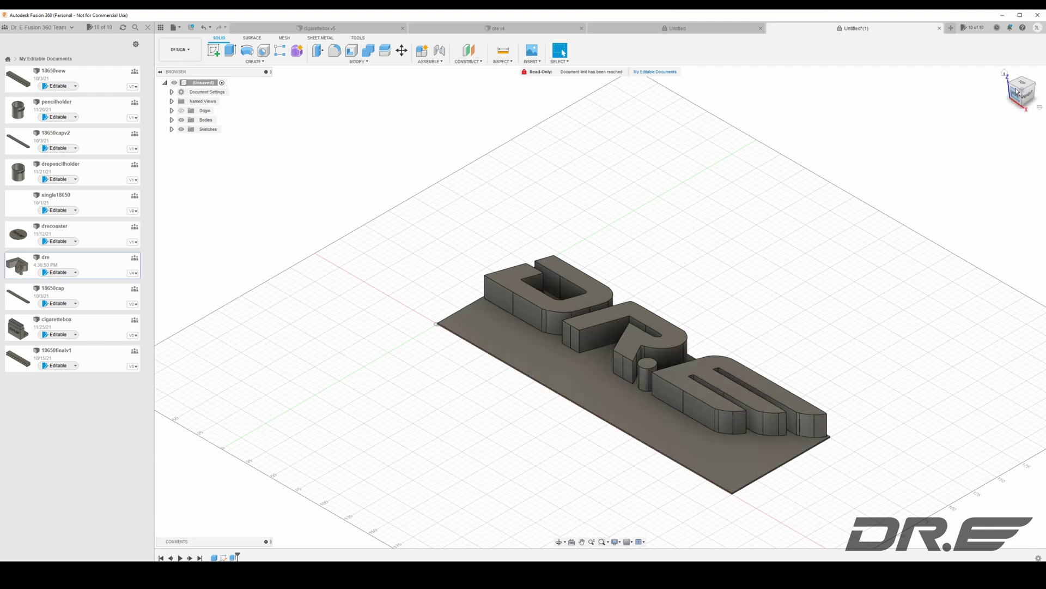
Step: Edit the base plate's box feature, pulling its long edge below the letters inward to a width of 55 mm
{"action": "mouse_move", "coordinate": [1022, 84]}
{"action": "left_mouse_down"}
{"action": "mouse_move", "coordinate": [1018, 107]}
{"action": "mouse_move", "coordinate": [1033, 78]}
{"action": "mouse_move", "coordinate": [1028, 139]}
{"action": "mouse_move", "coordinate": [1022, 90]}
{"action": "left_mouse_up"}
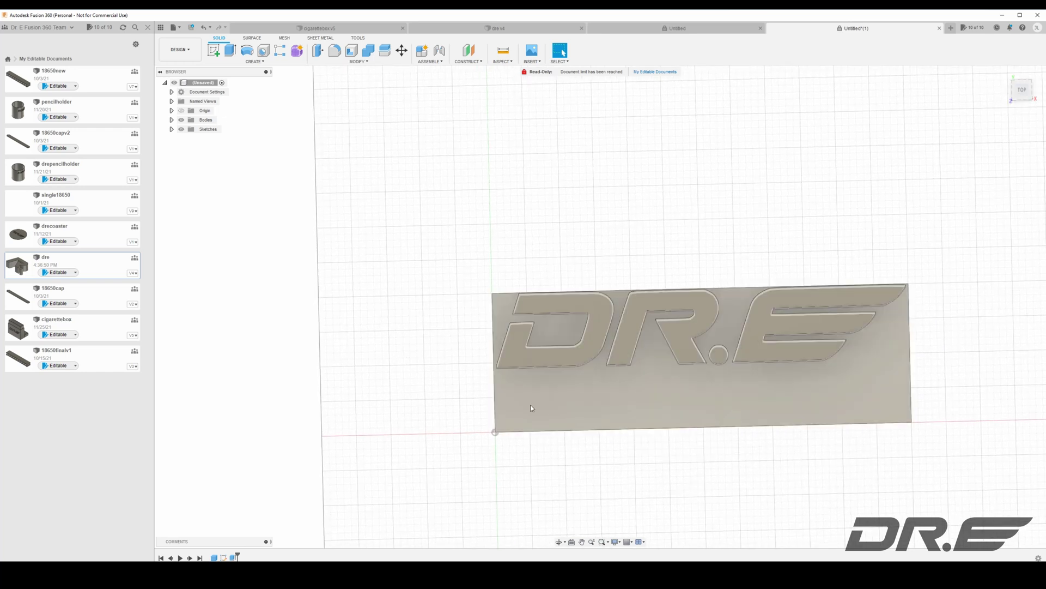
{"action": "left_click", "coordinate": [654, 394]}
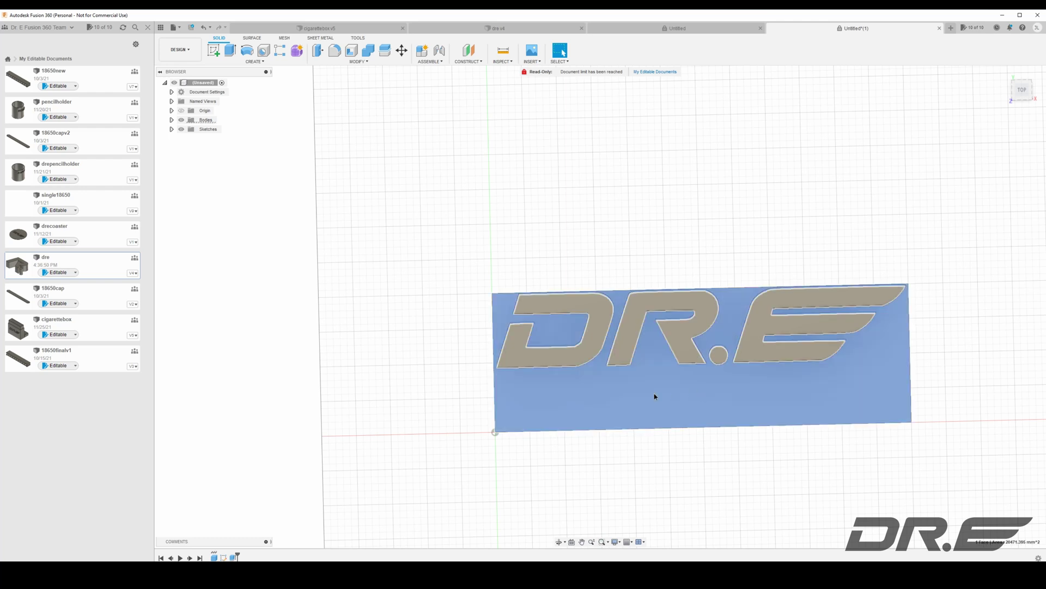
{"action": "right_click", "coordinate": [654, 394]}
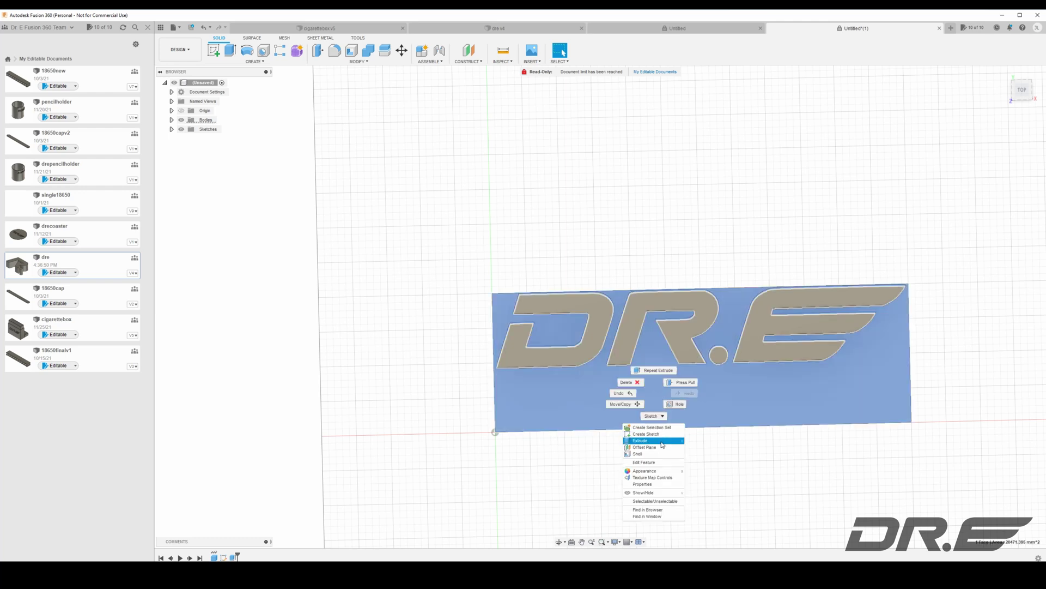
{"action": "left_click", "coordinate": [655, 462]}
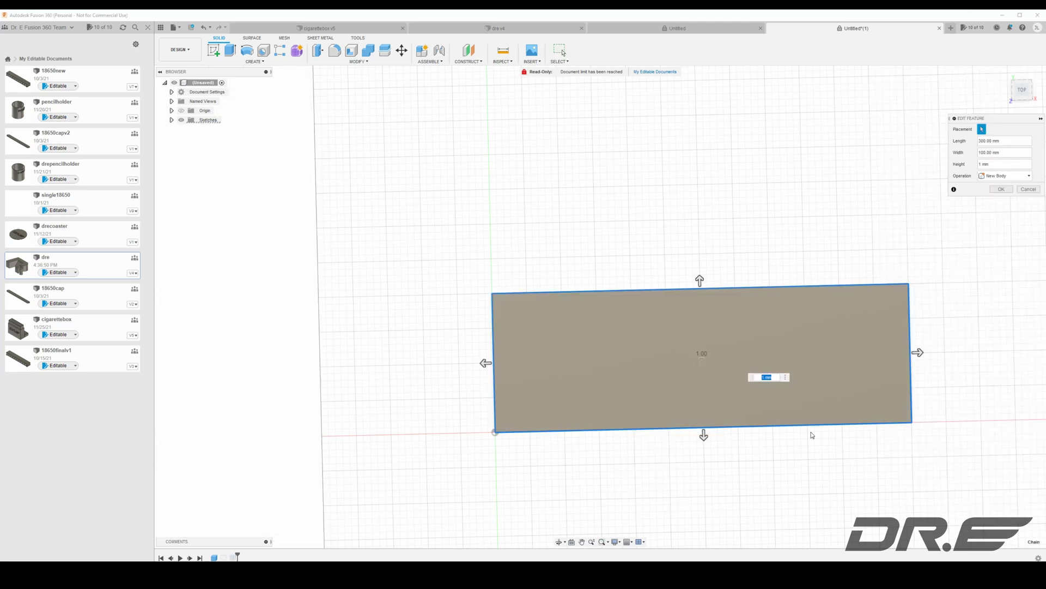
{"action": "left_click_drag", "start_coordinate": [703, 435], "coordinate": [714, 376]}
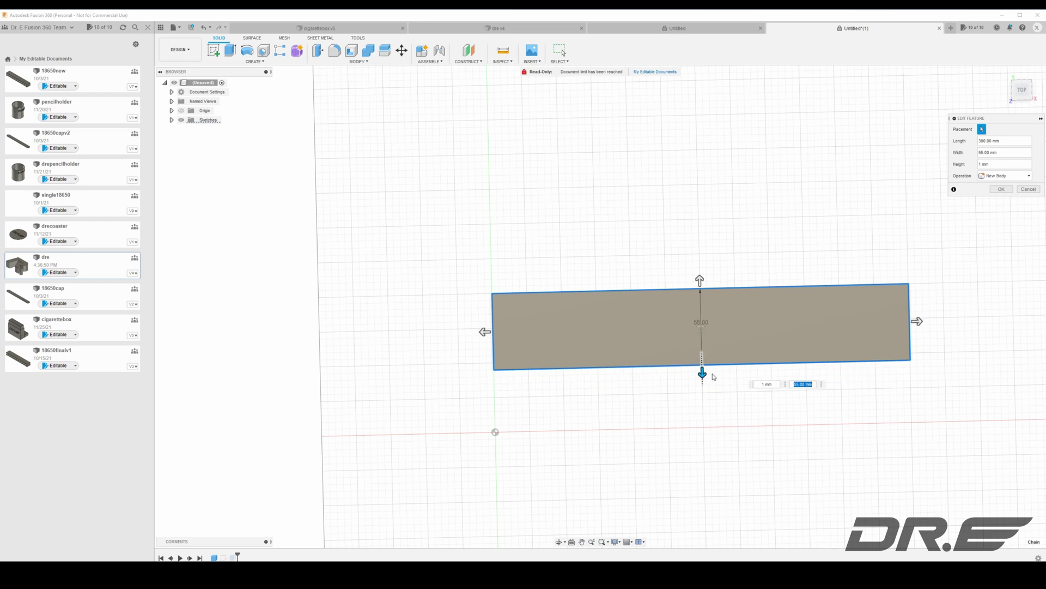
{"action": "key", "text": "Return"}
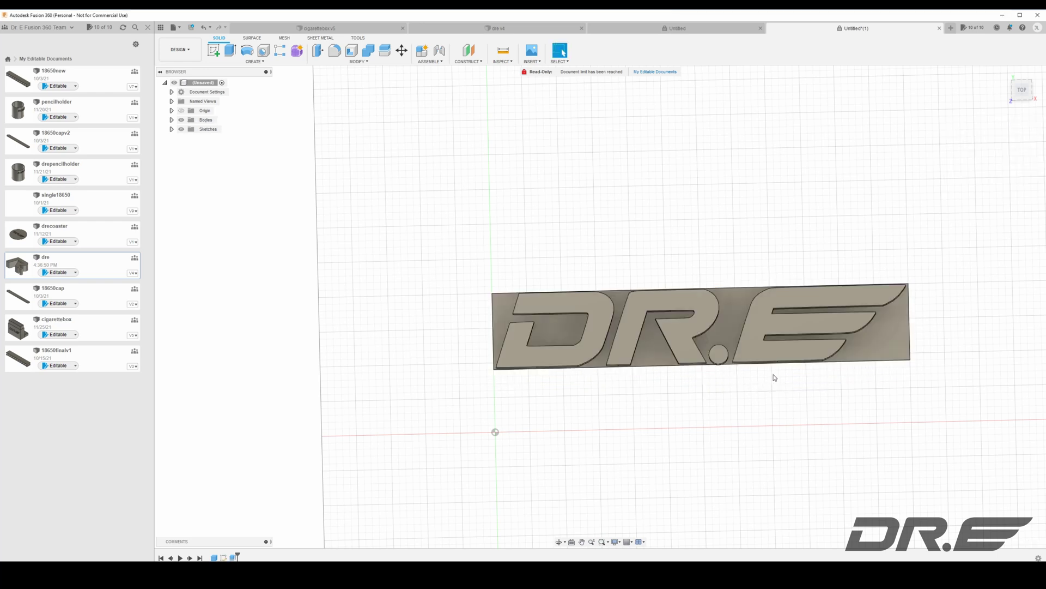
{"action": "scroll", "coordinate": [765, 343], "scroll_direction": "up", "scroll_amount": 3}
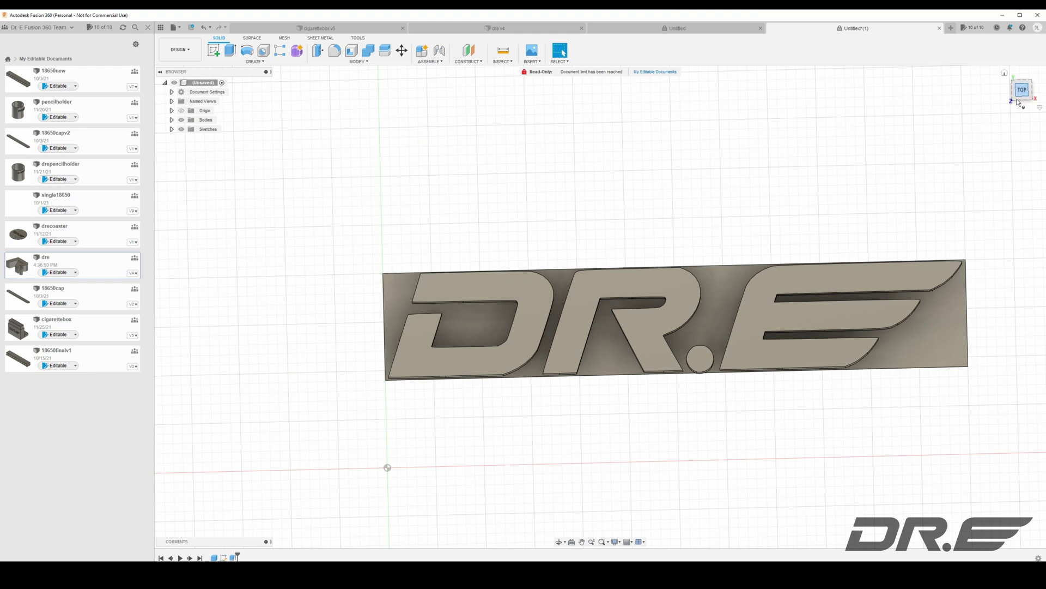
{"action": "scroll", "coordinate": [708, 363], "scroll_direction": "up", "scroll_amount": 4}
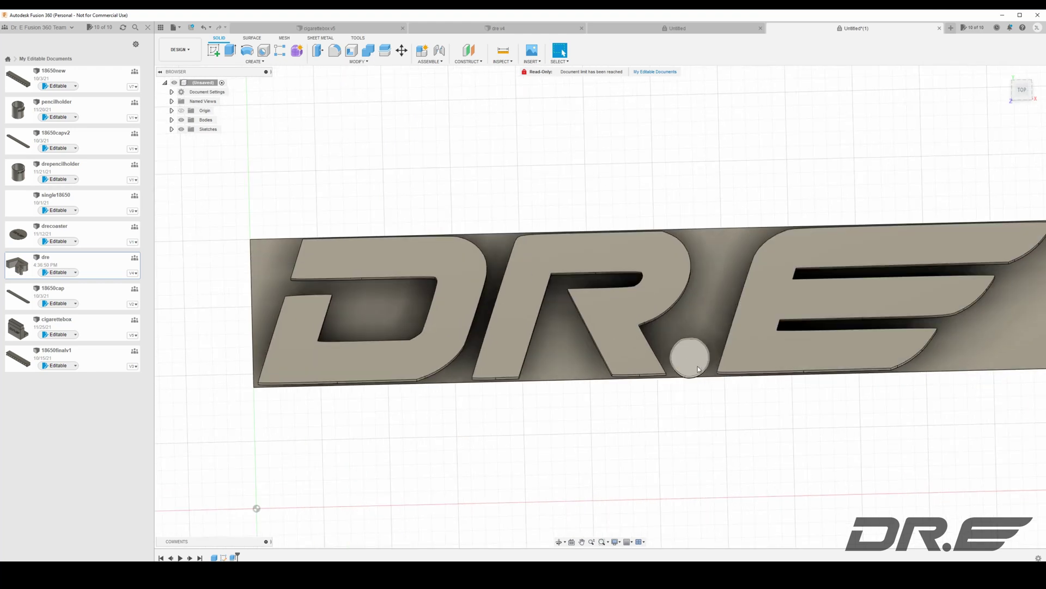
{"action": "scroll", "coordinate": [698, 369], "scroll_direction": "down", "scroll_amount": 1}
{"action": "right_click", "coordinate": [701, 312]}
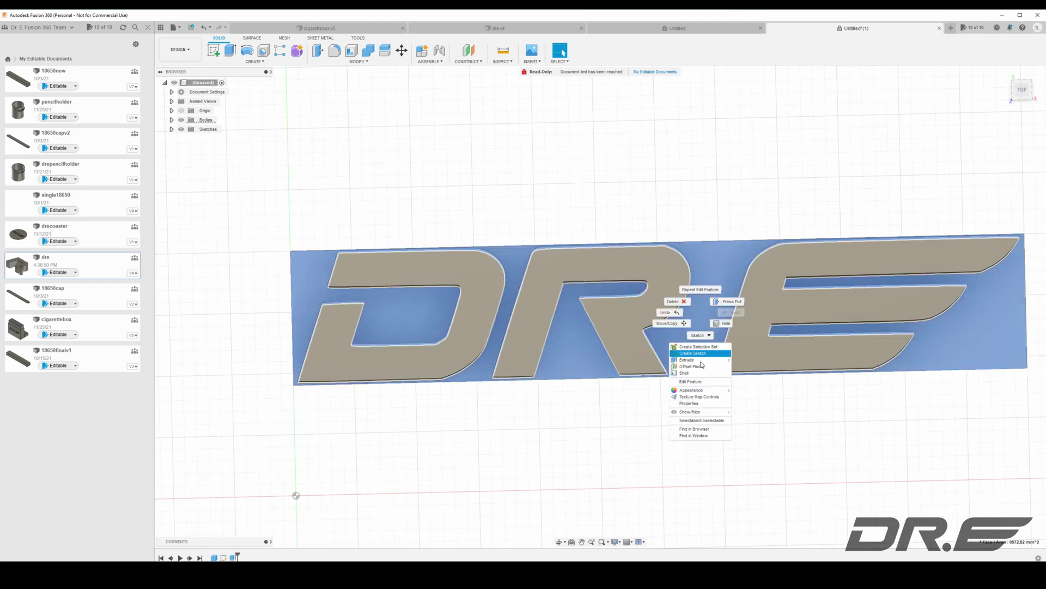
{"action": "left_click", "coordinate": [955, 342]}
{"action": "right_click", "coordinate": [963, 360]}
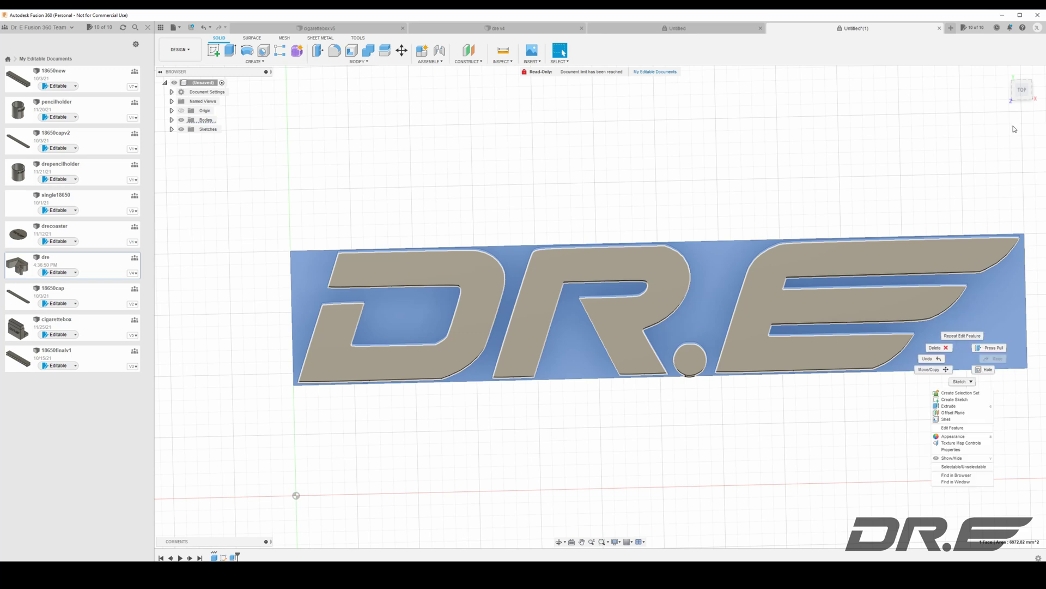
{"action": "left_click", "coordinate": [949, 141]}
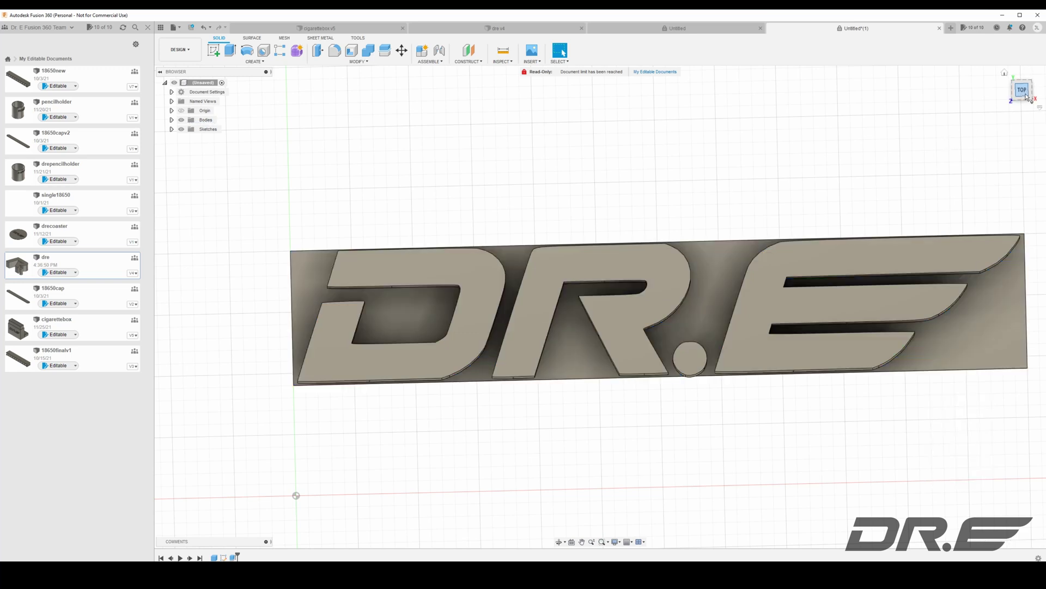
Step: Examine the raised letters and their clearance to the plate's edges from several angles, including a close-up around the dot
{"action": "mouse_move", "coordinate": [1024, 94]}
{"action": "left_mouse_down"}
{"action": "mouse_move", "coordinate": [1023, 51]}
{"action": "mouse_move", "coordinate": [1026, 79]}
{"action": "left_mouse_up"}
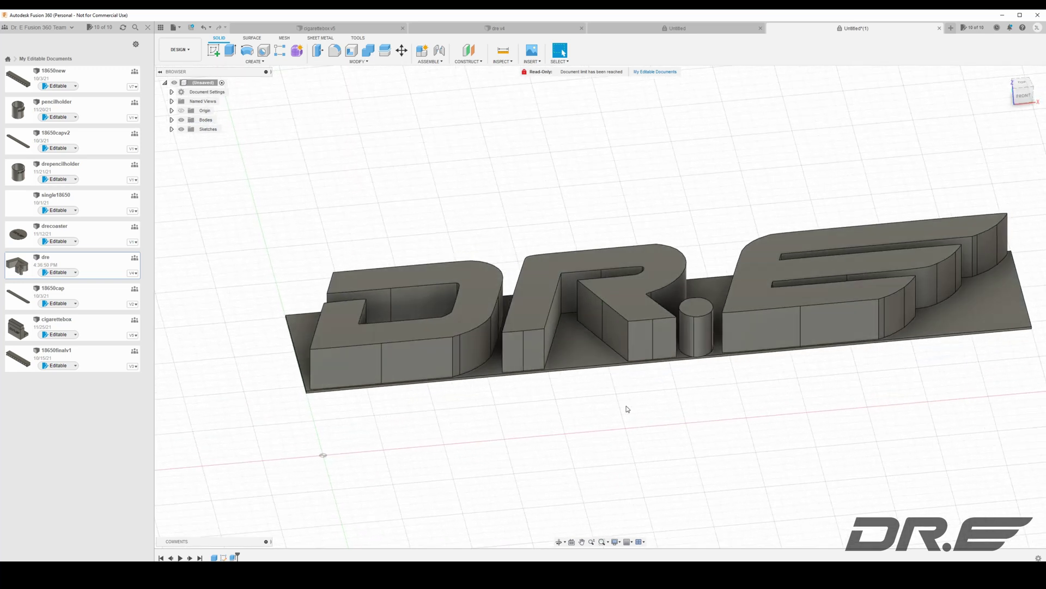
{"action": "scroll", "coordinate": [626, 409], "scroll_direction": "down", "scroll_amount": 3}
{"action": "scroll", "coordinate": [681, 377], "scroll_direction": "up", "scroll_amount": 6}
{"action": "scroll", "coordinate": [681, 377], "scroll_direction": "up", "scroll_amount": 8}
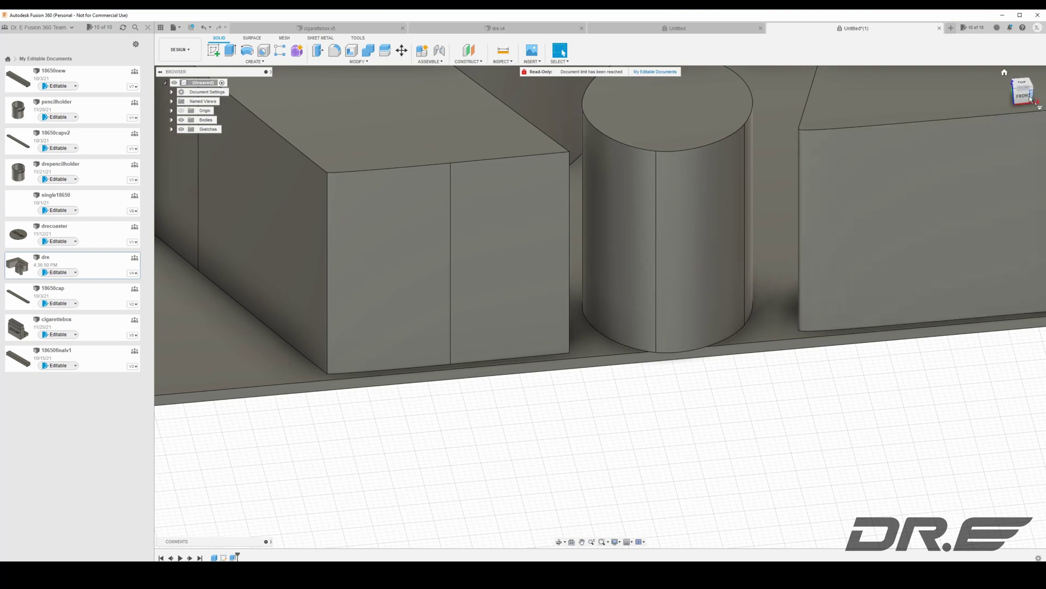
{"action": "mouse_move", "coordinate": [1031, 100]}
{"action": "left_mouse_down"}
{"action": "mouse_move", "coordinate": [1027, 133]}
{"action": "mouse_move", "coordinate": [1025, 68]}
{"action": "mouse_move", "coordinate": [1026, 151]}
{"action": "mouse_move", "coordinate": [1041, 87]}
{"action": "mouse_move", "coordinate": [1024, 80]}
{"action": "left_mouse_up"}
{"action": "scroll", "coordinate": [776, 187], "scroll_direction": "up", "scroll_amount": 4}
{"action": "scroll", "coordinate": [724, 237], "scroll_direction": "down", "scroll_amount": 10}
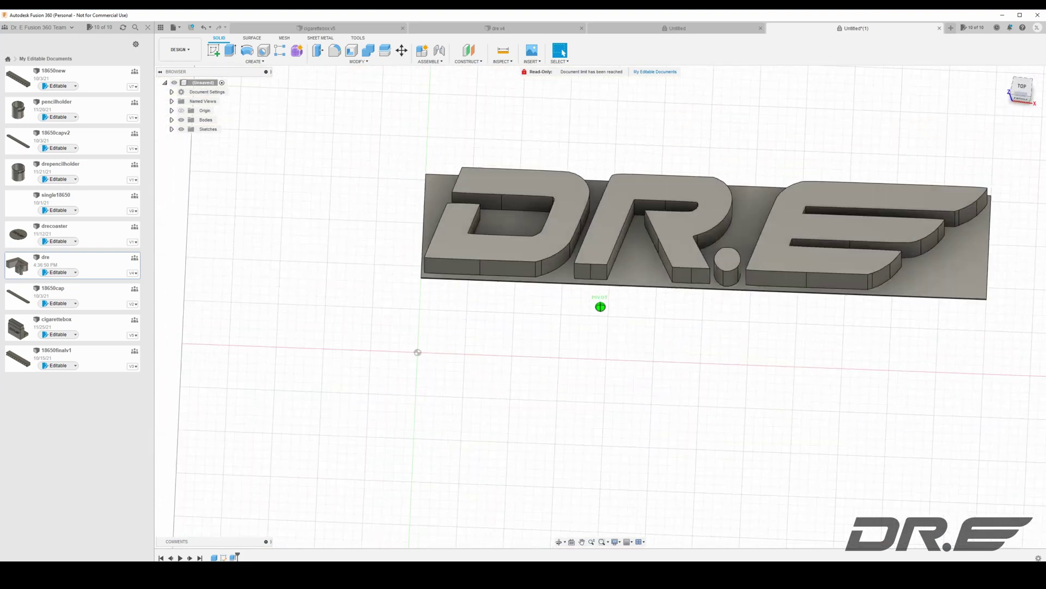
{"action": "mouse_move", "coordinate": [600, 306]}
{"action": "middle_mouse_down", "text": "shift"}
{"action": "mouse_move", "coordinate": [600, 349]}
{"action": "mouse_move", "coordinate": [578, 343]}
{"action": "mouse_move", "coordinate": [534, 283]}
{"action": "middle_mouse_up", "text": "shift"}
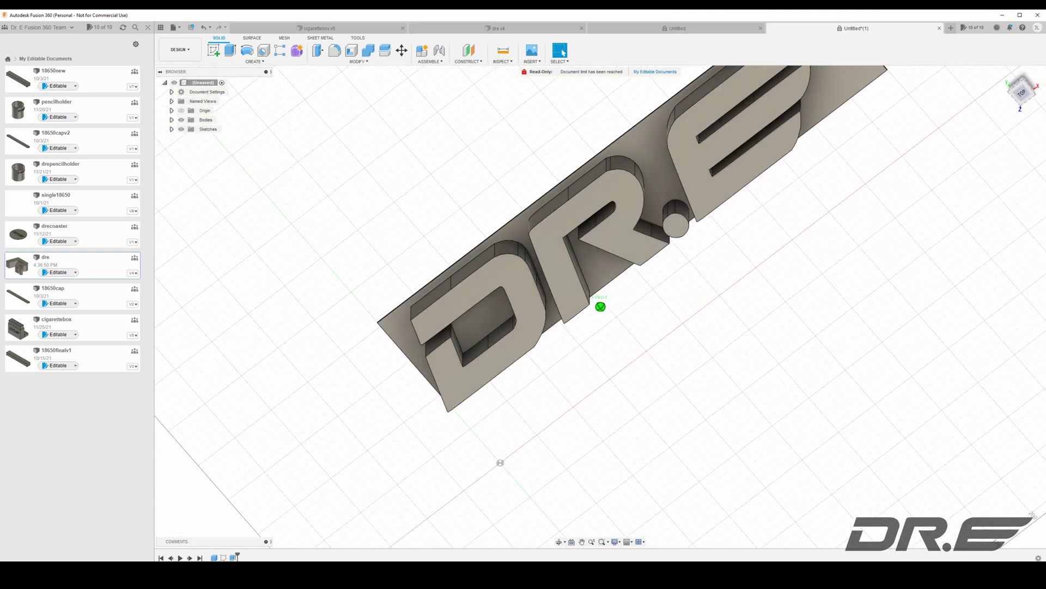
{"action": "middle_click_drag", "start_coordinate": [500, 462], "coordinate": [413, 272], "text": "shift"}
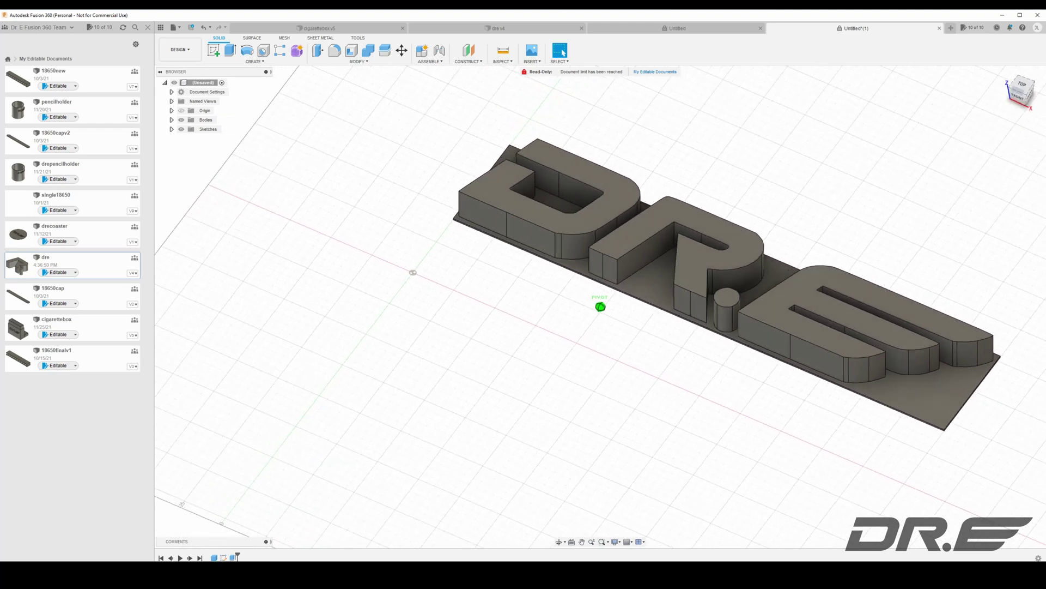
{"action": "middle_click_drag", "start_coordinate": [430, 16], "coordinate": [493, 65], "text": "shift"}
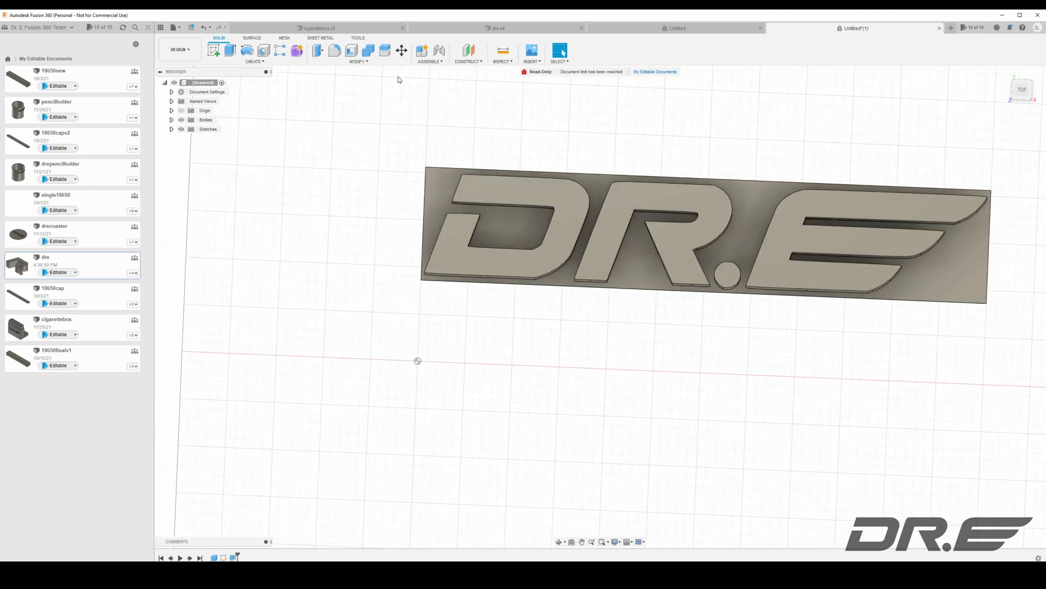
Step: Export the design as the STL file drecompanydecal v1 into the 0dre folder on drive D
{"action": "left_click", "coordinate": [173, 27]}
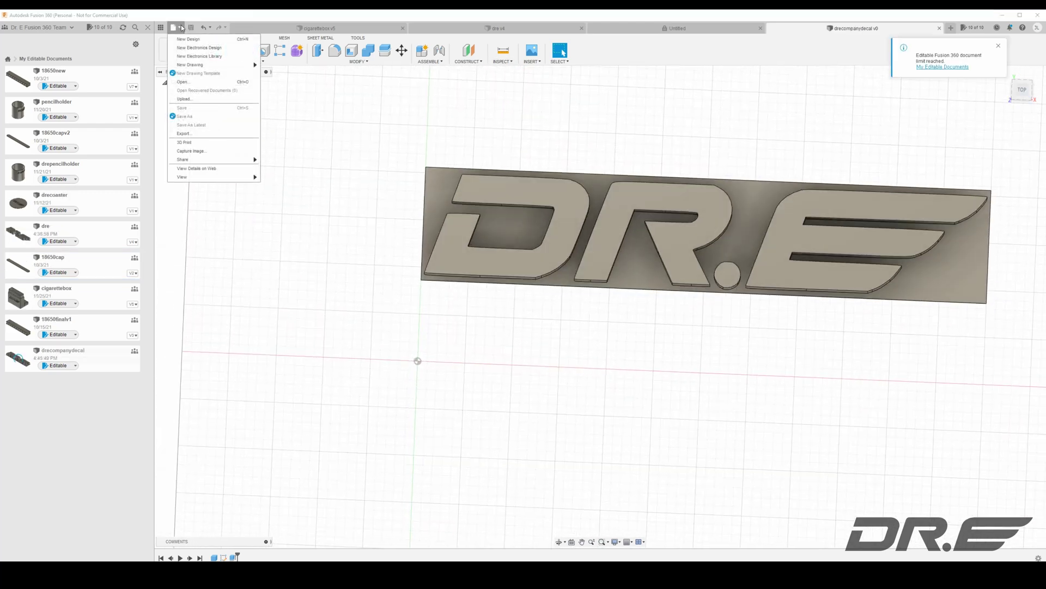
{"action": "left_click", "coordinate": [185, 132]}
{"action": "left_click", "coordinate": [532, 112]}
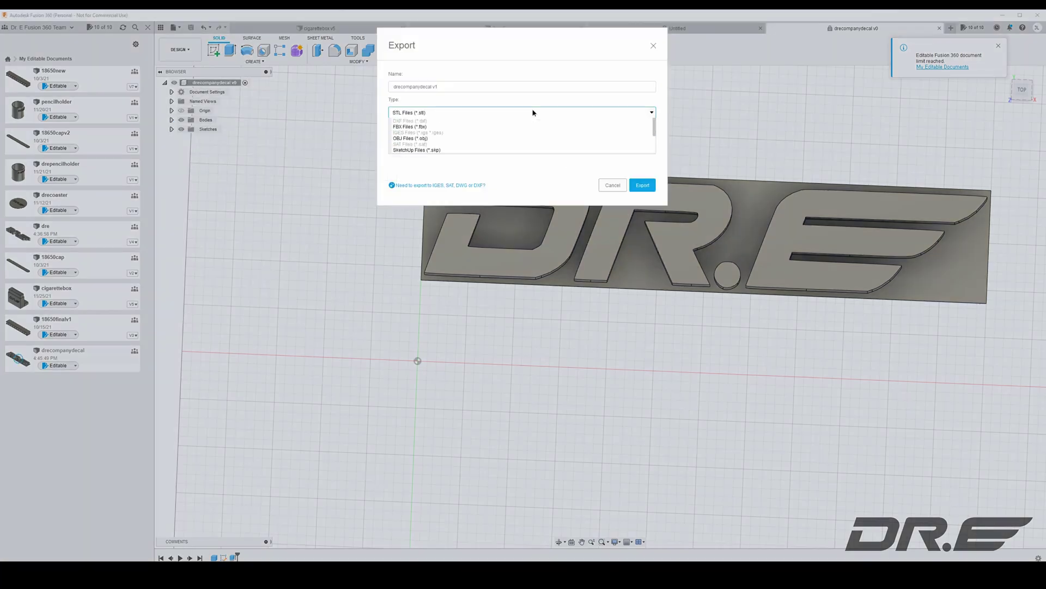
{"action": "left_click", "coordinate": [527, 108]}
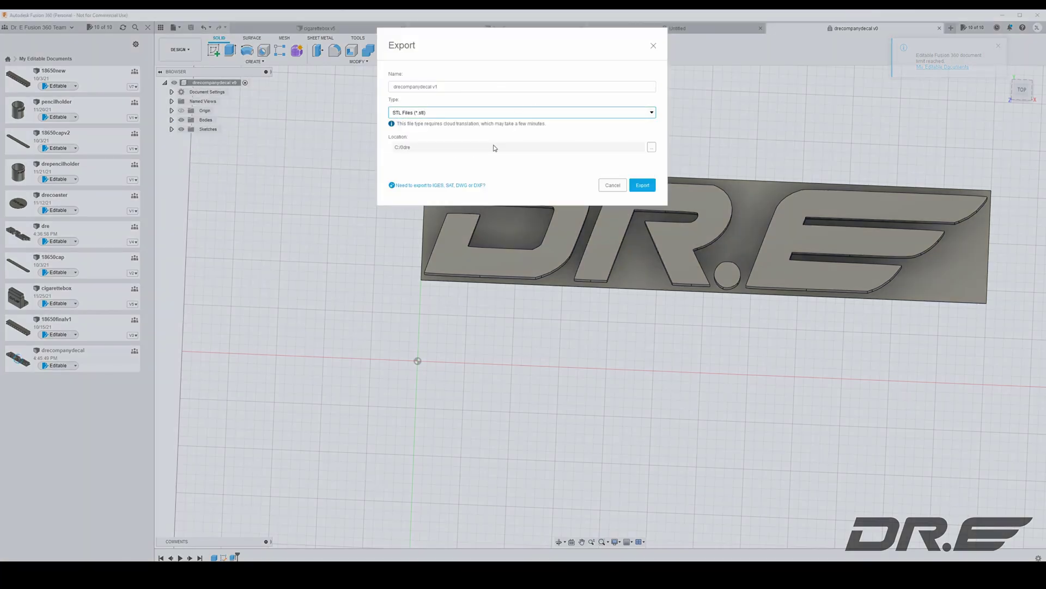
{"action": "left_click", "coordinate": [651, 147]}
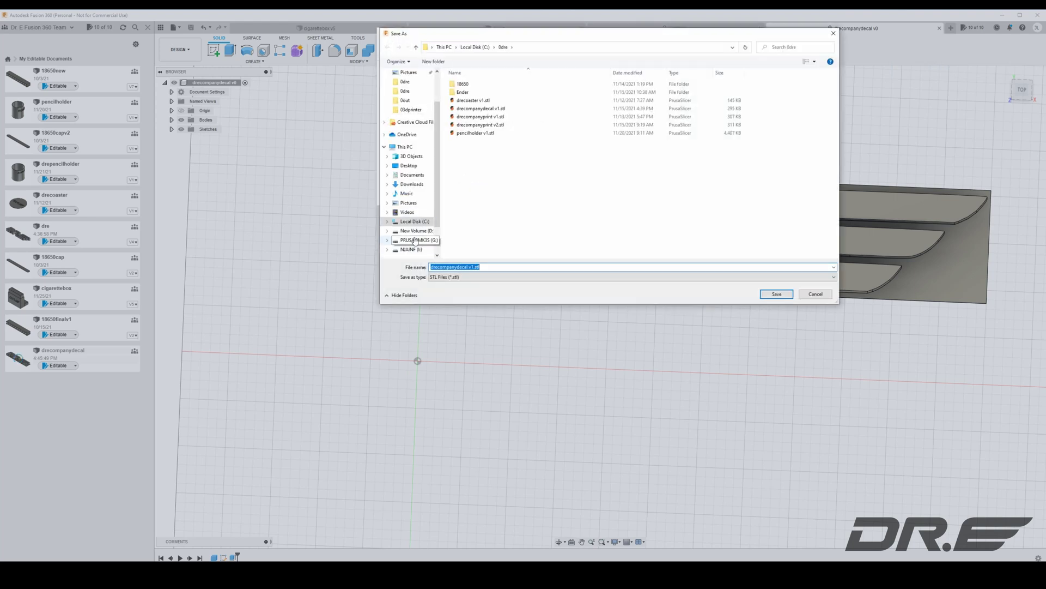
{"action": "double_click", "coordinate": [462, 84]}
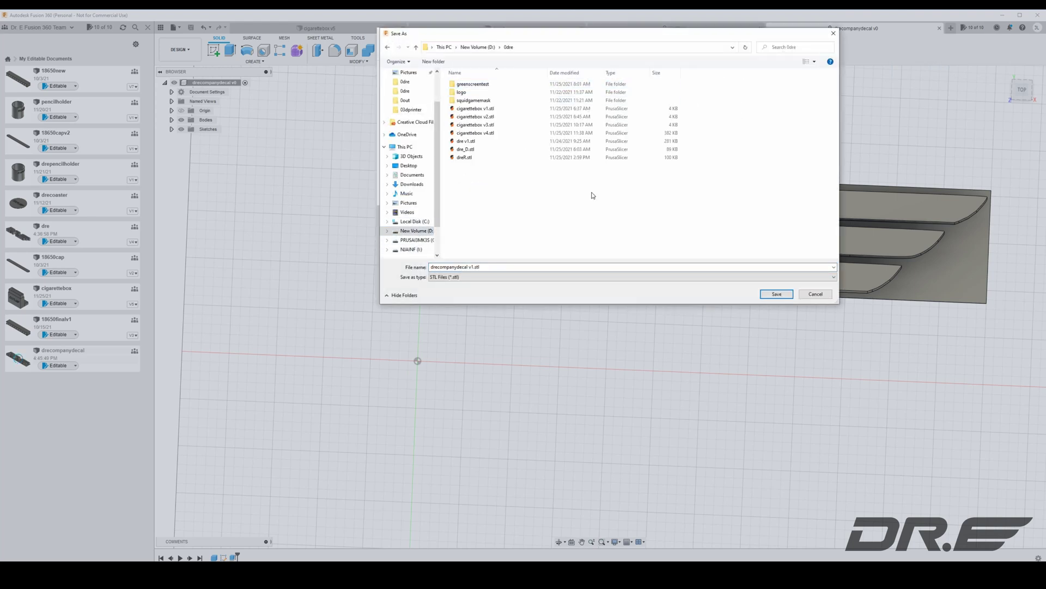
{"action": "left_click", "coordinate": [779, 297]}
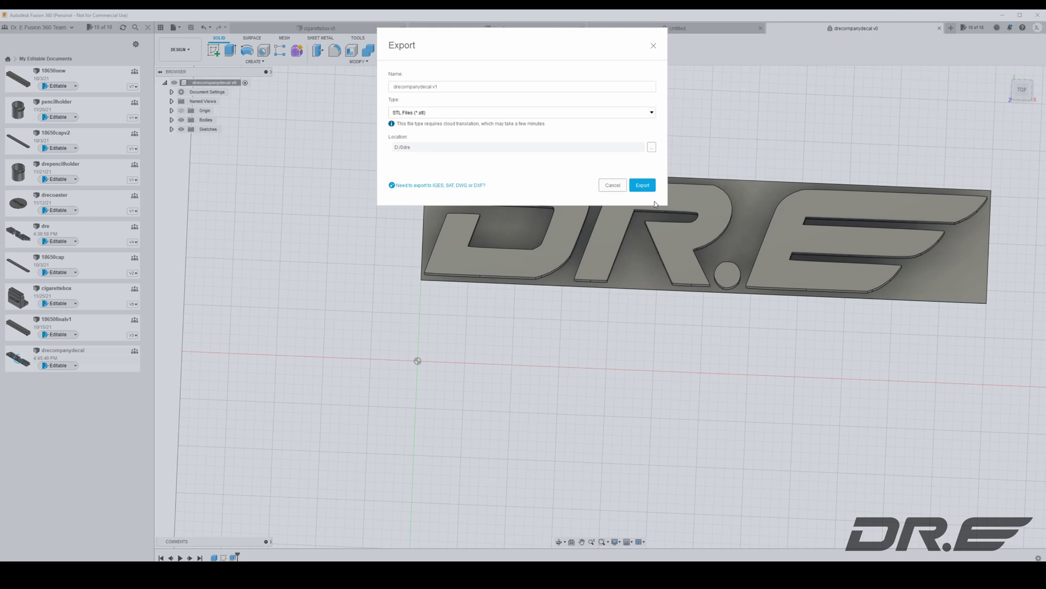
{"action": "left_click", "coordinate": [646, 188]}
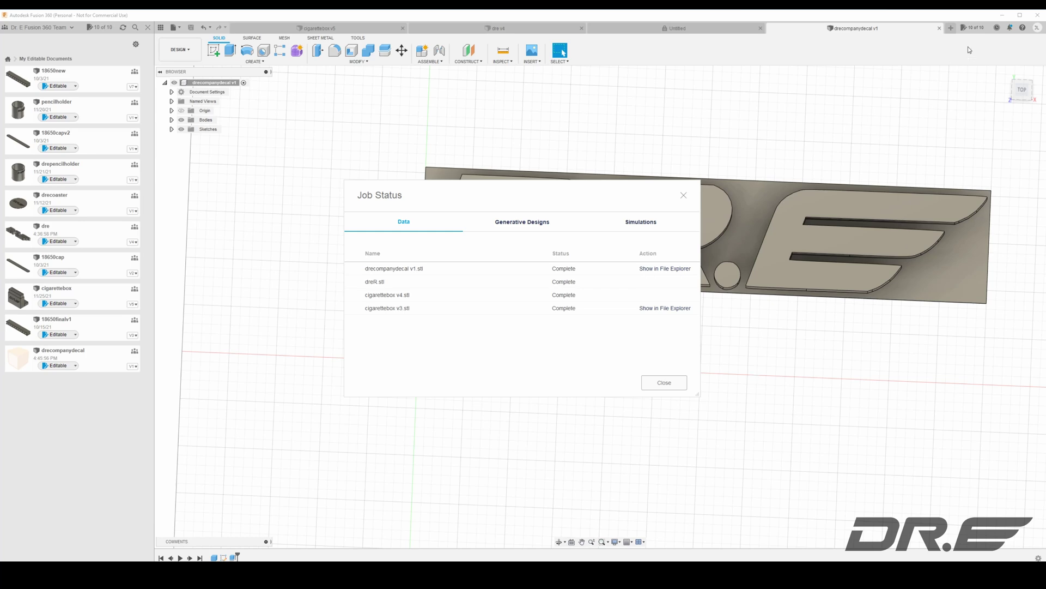
Step: Switch to PrusaSlicer, import drecompanydecal v1.stl and rotate the model about its vertical axis on the print bed
{"action": "left_click", "coordinate": [1005, 19]}
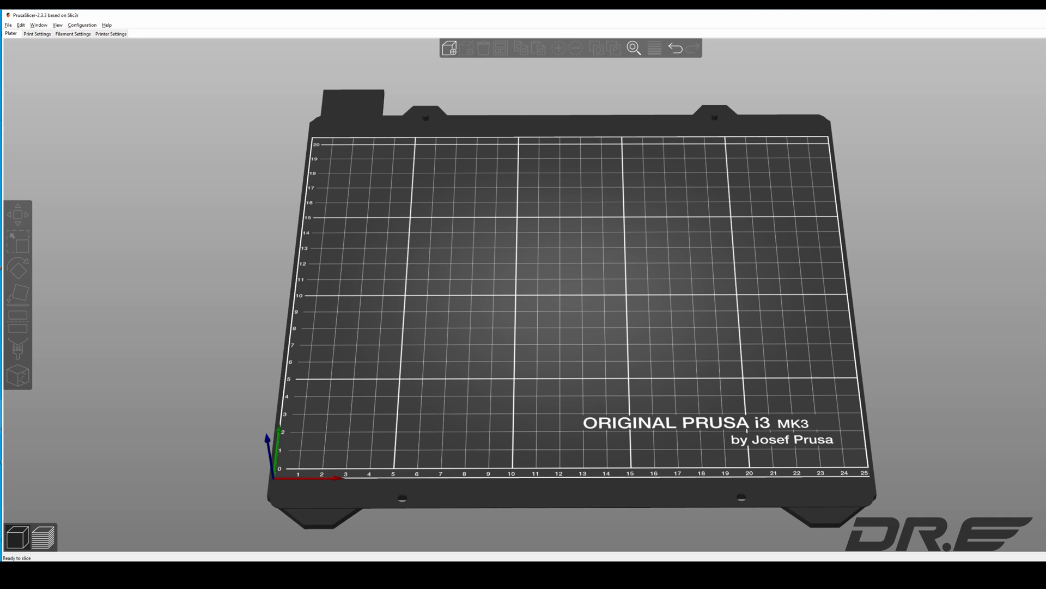
{"action": "mouse_move", "coordinate": [1045, 560]}
{"action": "left_mouse_down"}
{"action": "mouse_move", "coordinate": [799, 497]}
{"action": "mouse_move", "coordinate": [1008, 512]}
{"action": "mouse_move", "coordinate": [1035, 522]}
{"action": "mouse_move", "coordinate": [1041, 560]}
{"action": "left_mouse_up"}
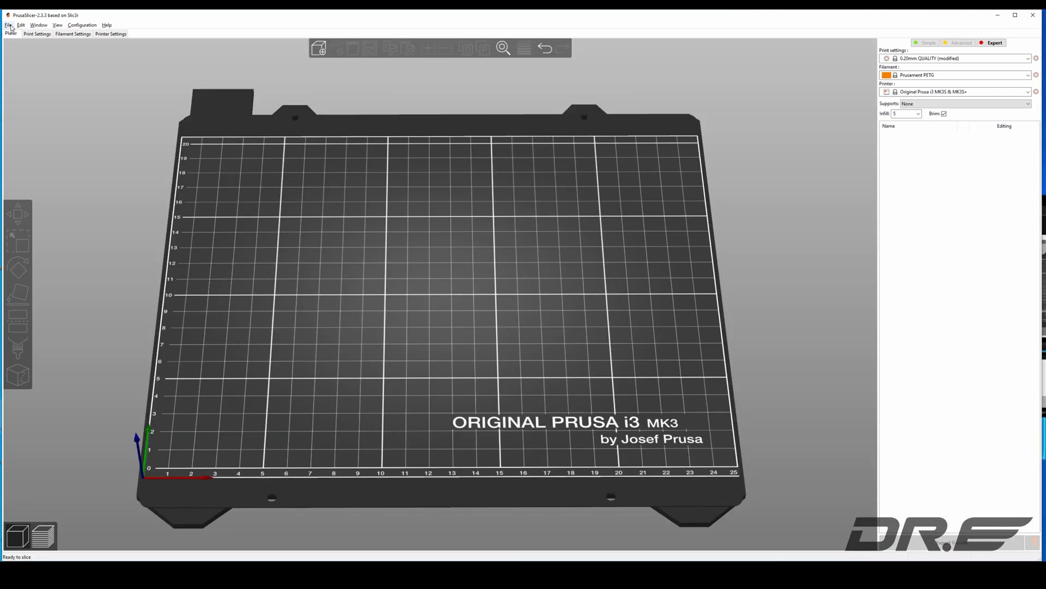
{"action": "left_click", "coordinate": [10, 27]}
{"action": "mouse_move", "coordinate": [82, 78]}
{"action": "left_click", "coordinate": [179, 80]}
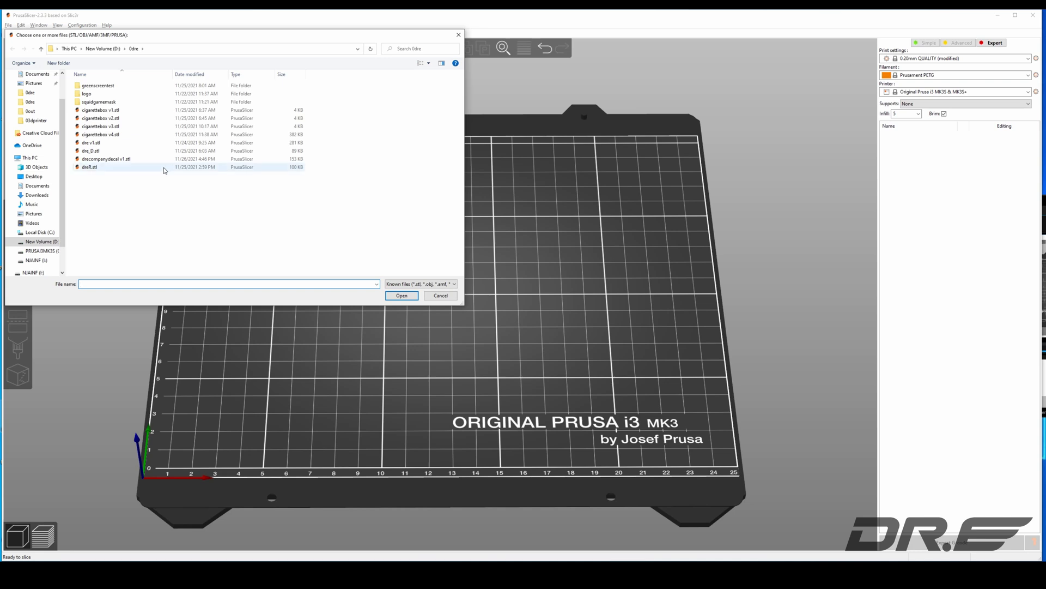
{"action": "left_click", "coordinate": [144, 160]}
{"action": "left_click", "coordinate": [413, 297]}
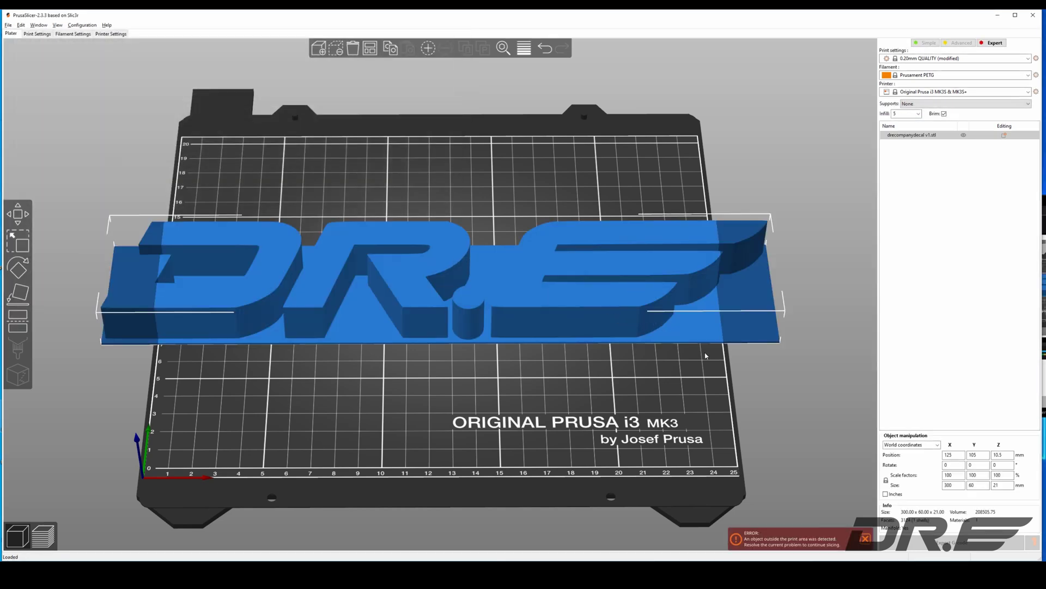
{"action": "key", "text": "r"}
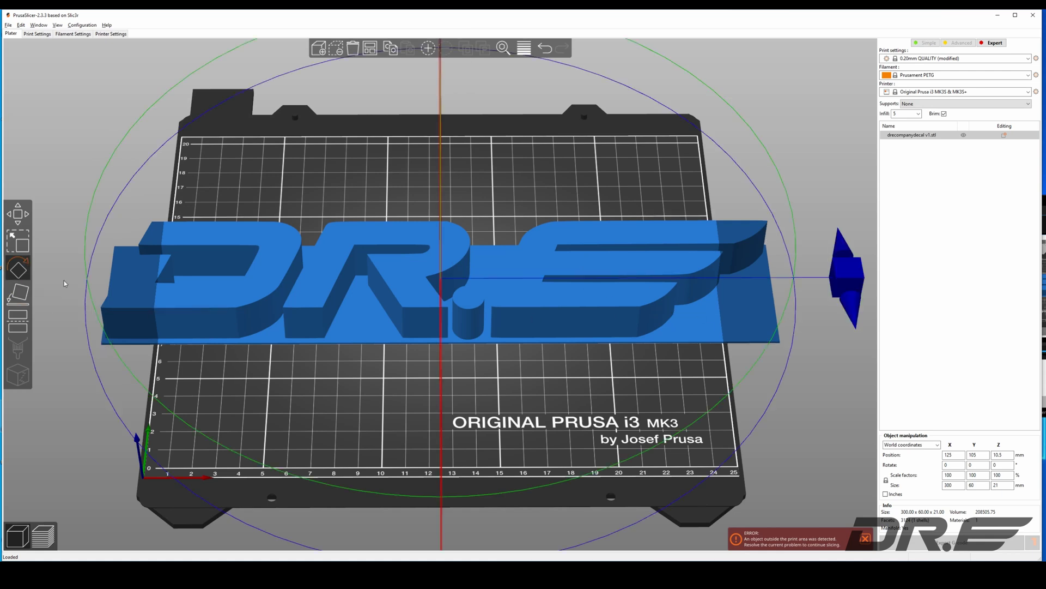
{"action": "left_click_drag", "start_coordinate": [834, 320], "coordinate": [772, 145]}
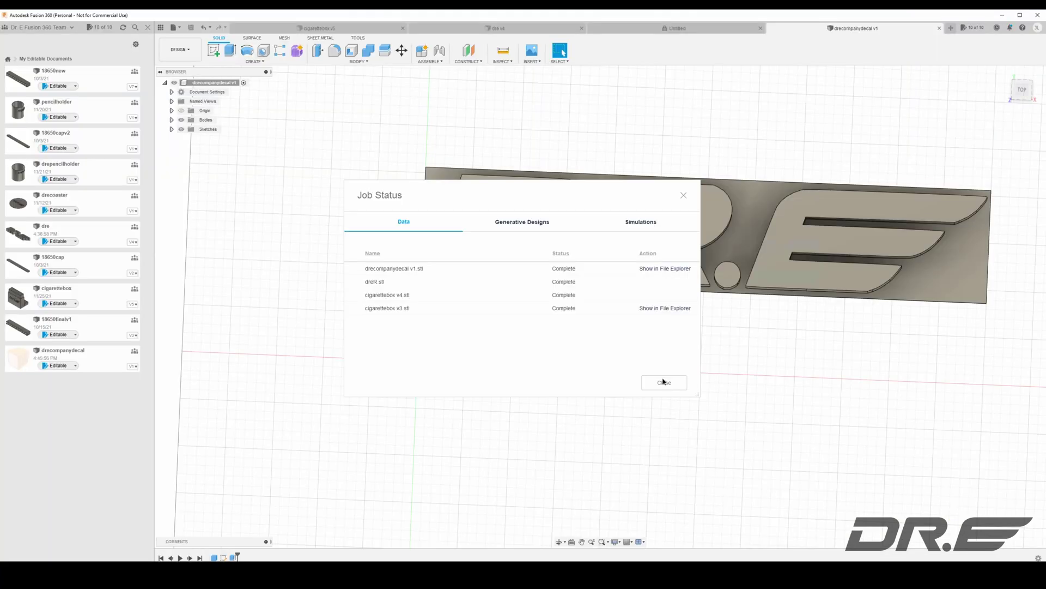
Step: Dismiss the export job status, then rotate the plate's top face and end face beside the E by -50° about Y using Move/Copy
{"action": "left_click", "coordinate": [666, 378]}
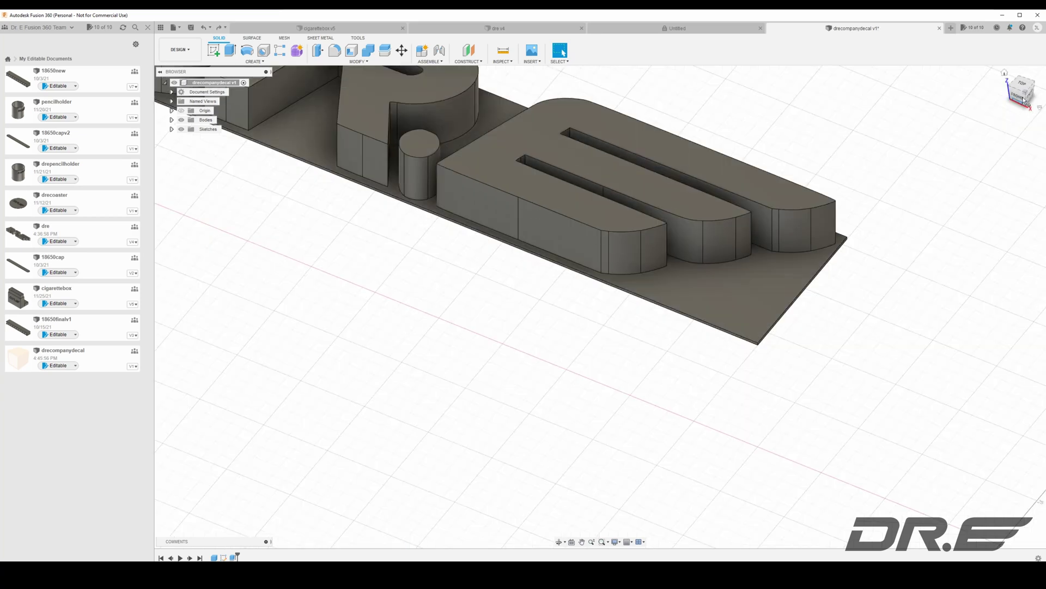
{"action": "mouse_move", "coordinate": [1021, 89]}
{"action": "left_mouse_down"}
{"action": "mouse_move", "coordinate": [1017, 115]}
{"action": "mouse_move", "coordinate": [1010, 109]}
{"action": "left_mouse_up"}
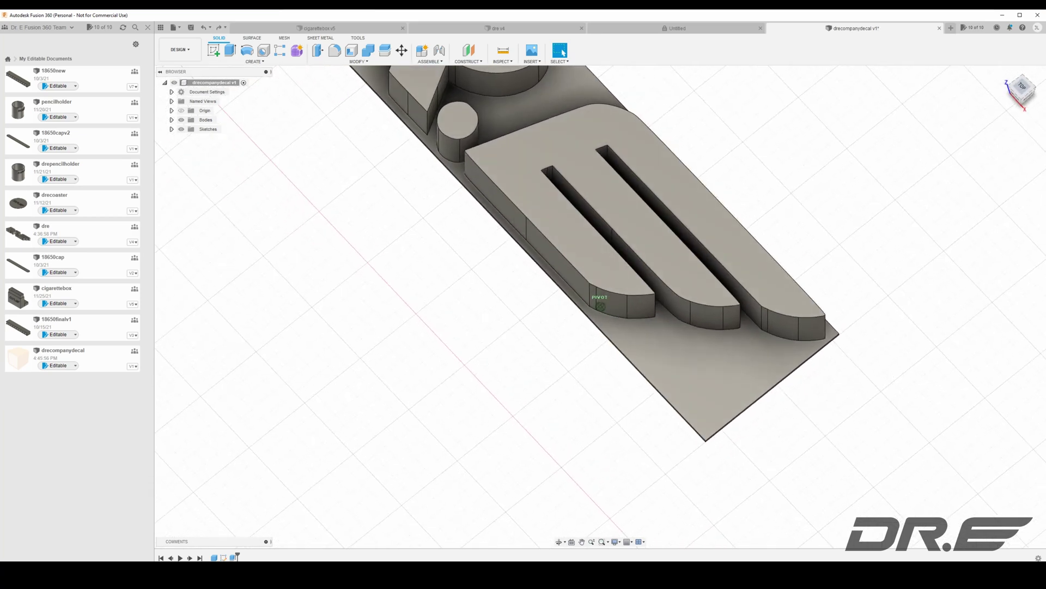
{"action": "mouse_move", "coordinate": [589, 300]}
{"action": "middle_mouse_down", "text": "shift"}
{"action": "mouse_move", "coordinate": [567, 294]}
{"action": "mouse_move", "coordinate": [588, 303]}
{"action": "middle_mouse_up", "text": "shift"}
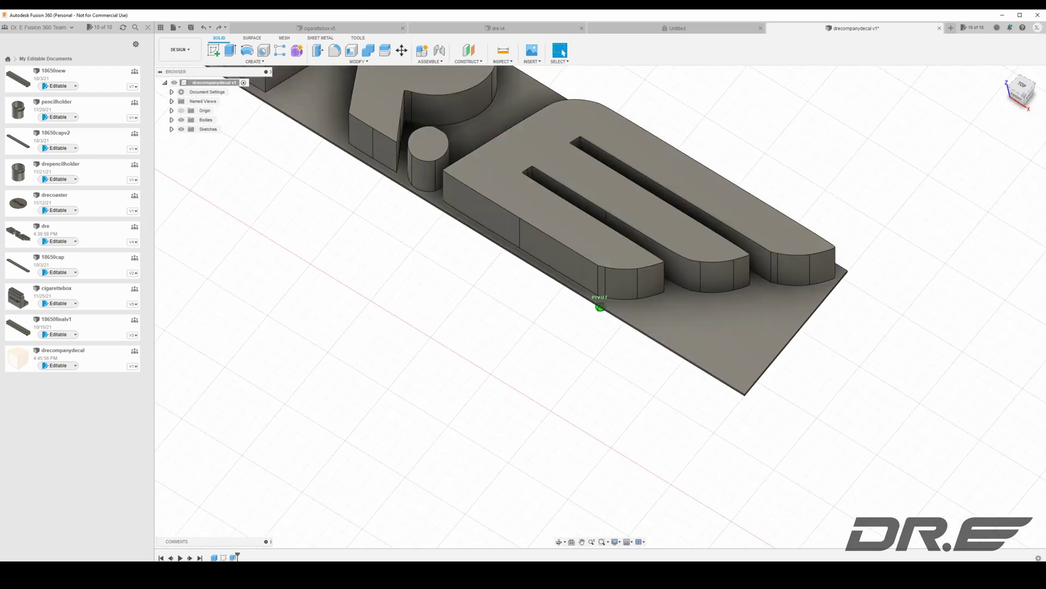
{"action": "left_click_drag", "start_coordinate": [1013, 108], "coordinate": [1006, 97]}
{"action": "scroll", "coordinate": [790, 291], "scroll_direction": "down", "scroll_amount": 2}
{"action": "scroll", "coordinate": [779, 305], "scroll_direction": "up", "scroll_amount": 8}
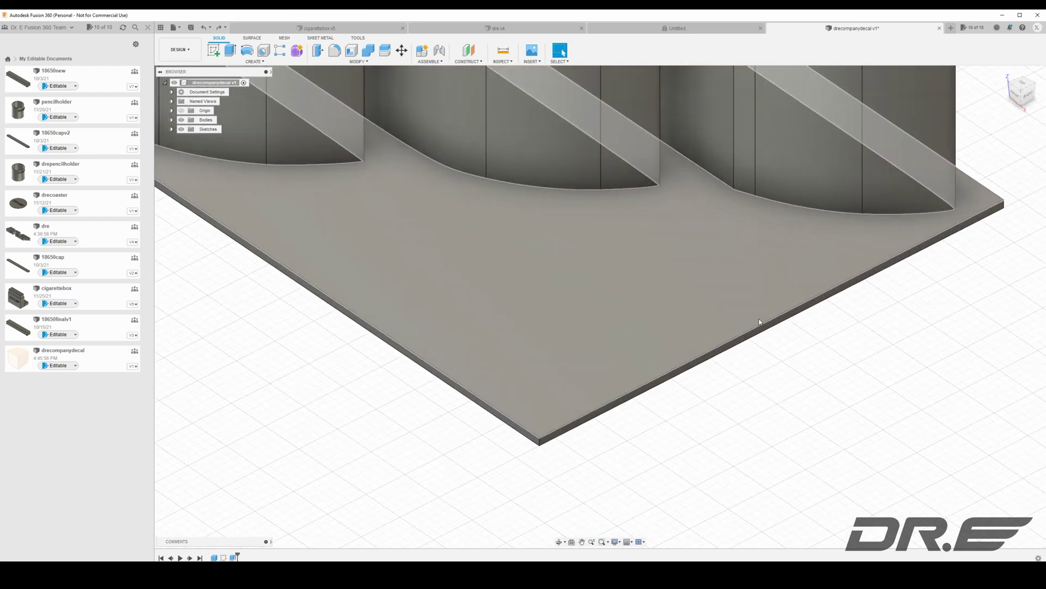
{"action": "scroll", "coordinate": [759, 319], "scroll_direction": "up", "scroll_amount": 3}
{"action": "left_click", "coordinate": [712, 366]}
{"action": "left_click", "coordinate": [703, 309], "text": "ctrl"}
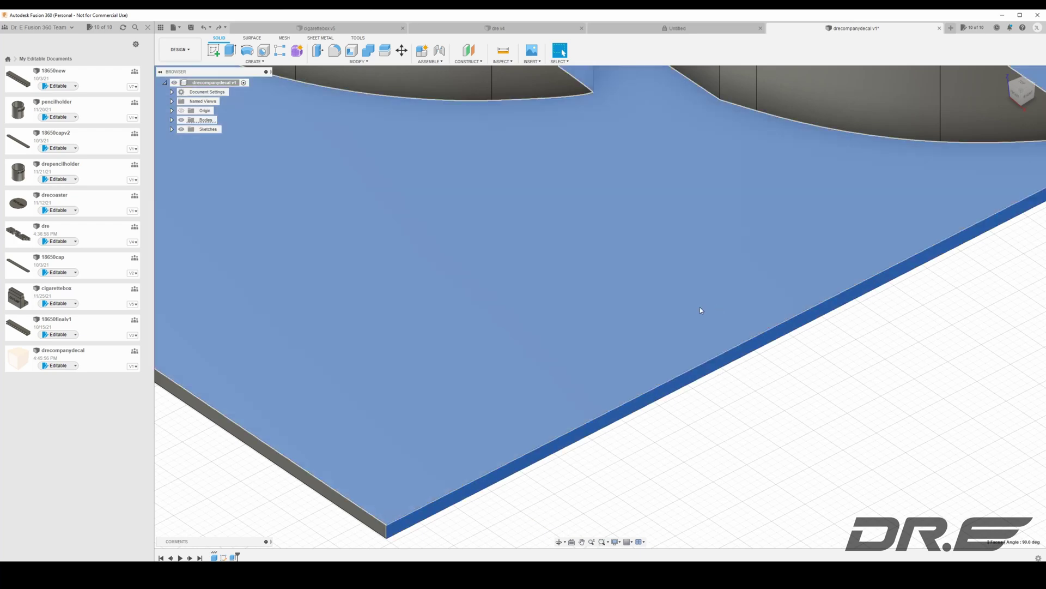
{"action": "scroll", "coordinate": [570, 283], "scroll_direction": "down", "scroll_amount": 8}
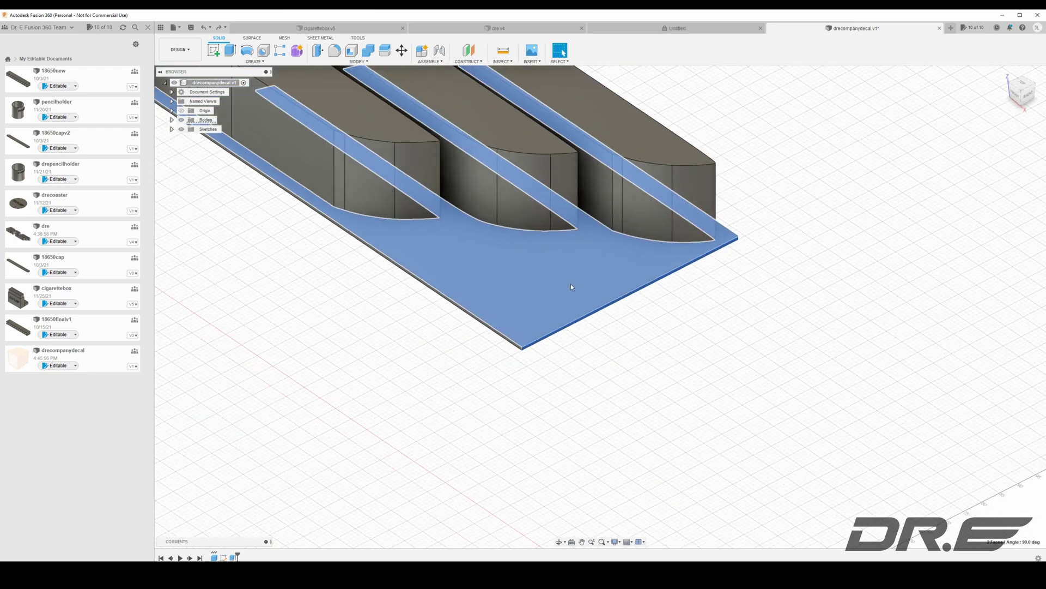
{"action": "right_click", "coordinate": [572, 292]}
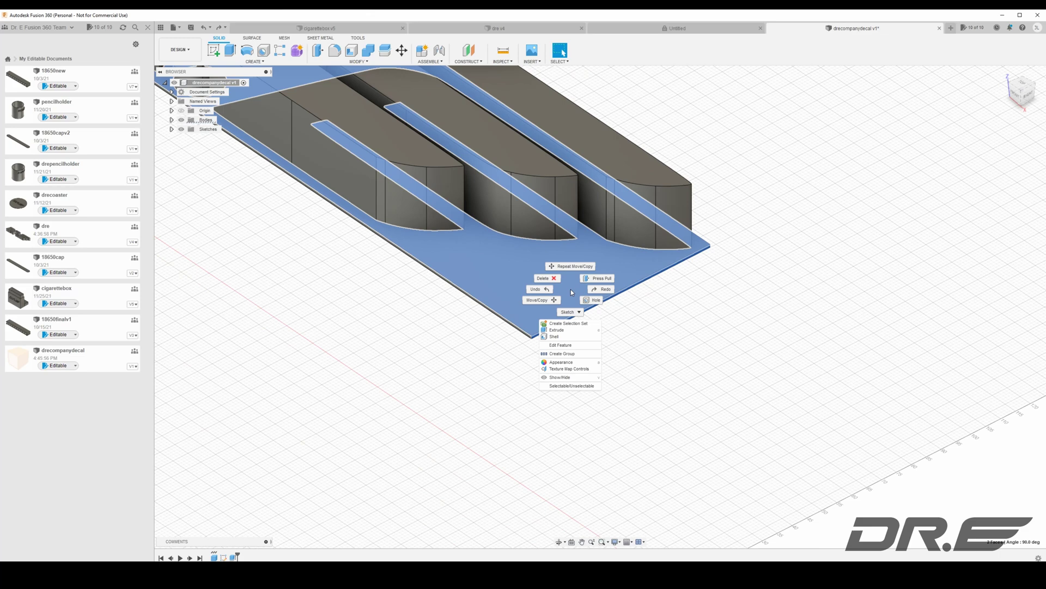
{"action": "left_click", "coordinate": [537, 300]}
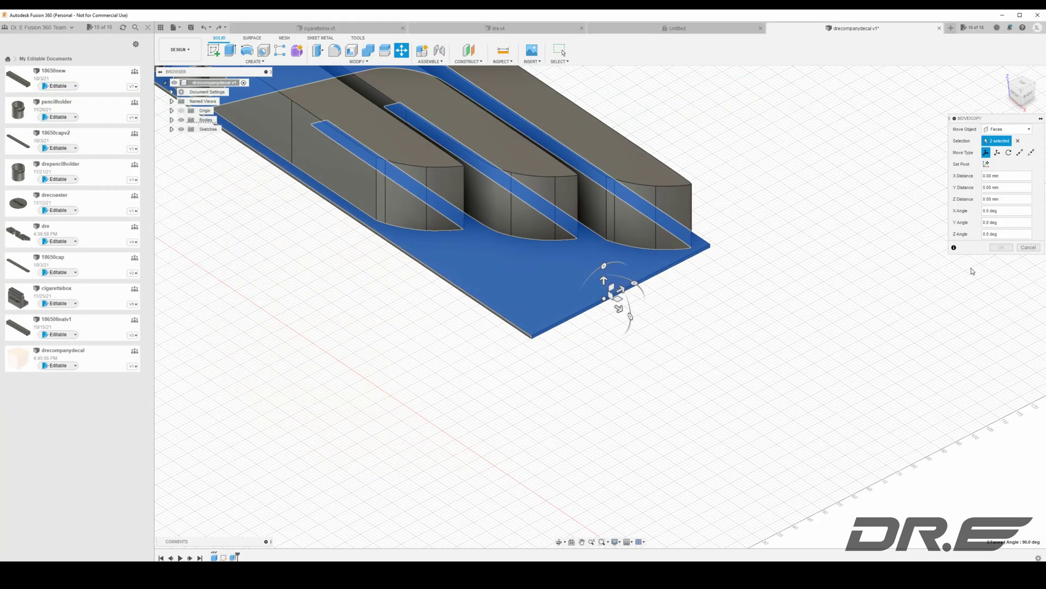
{"action": "left_click_drag", "start_coordinate": [635, 282], "coordinate": [644, 302]}
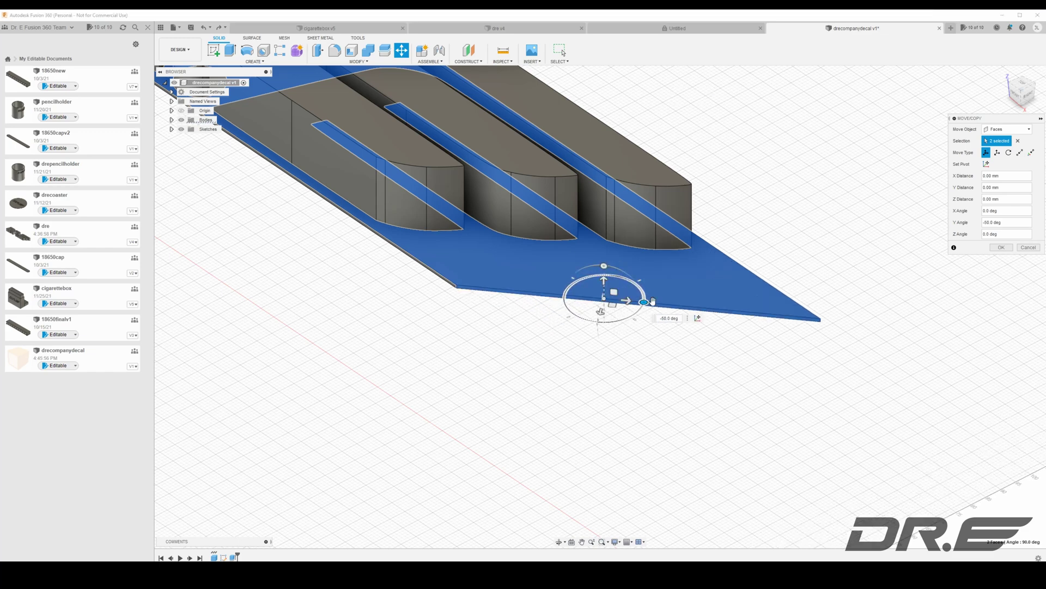
{"action": "left_click", "coordinate": [1027, 84]}
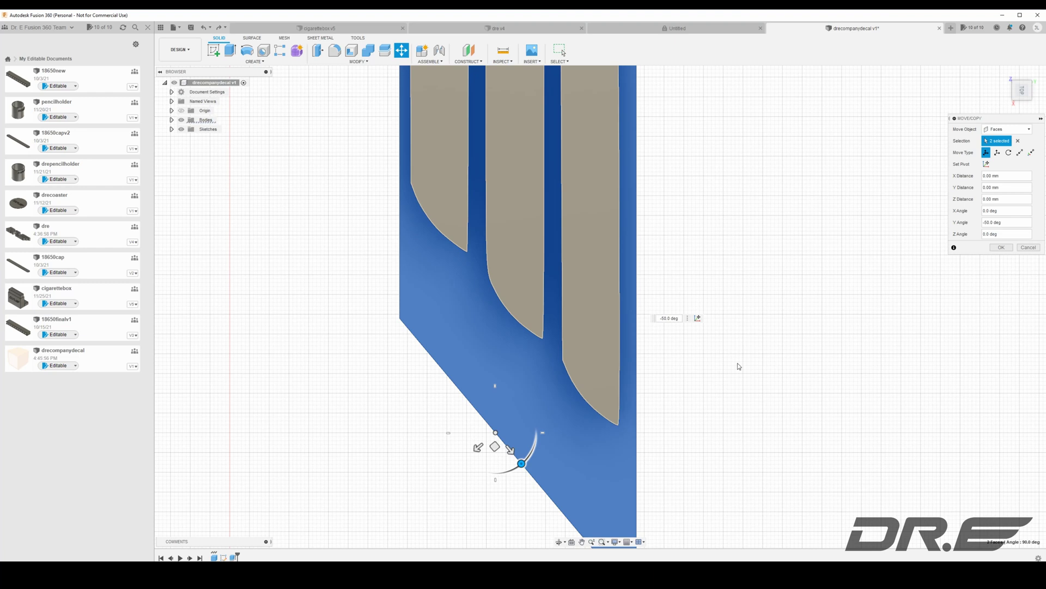
Step: Edit the MoveFace1 feature, shifting the slanted end toward the E by about -15.7 mm in X and -15.1 mm in Y
{"action": "right_click", "coordinate": [631, 376]}
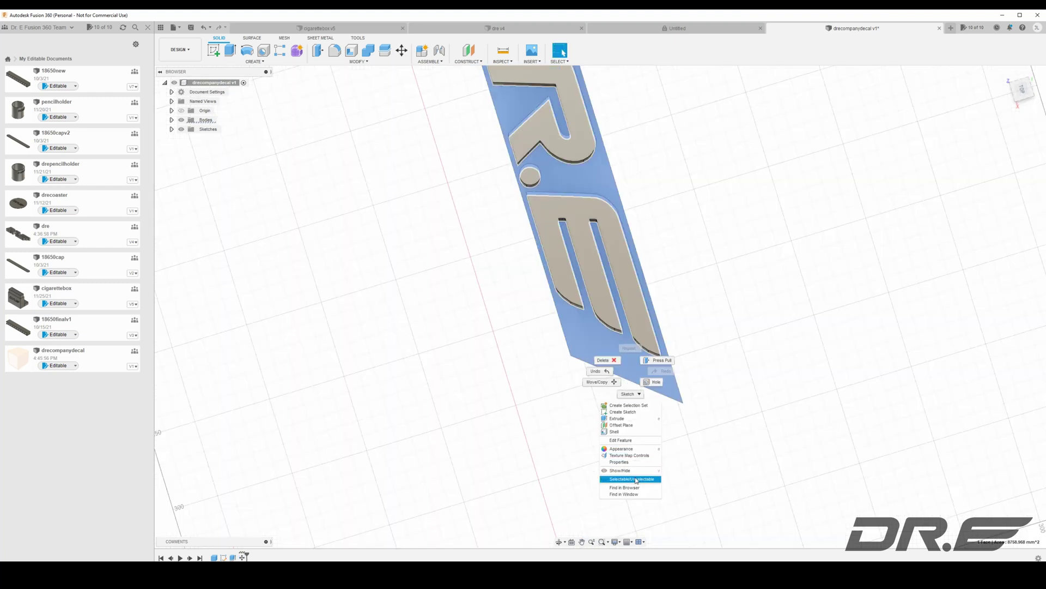
{"action": "left_click", "coordinate": [637, 441]}
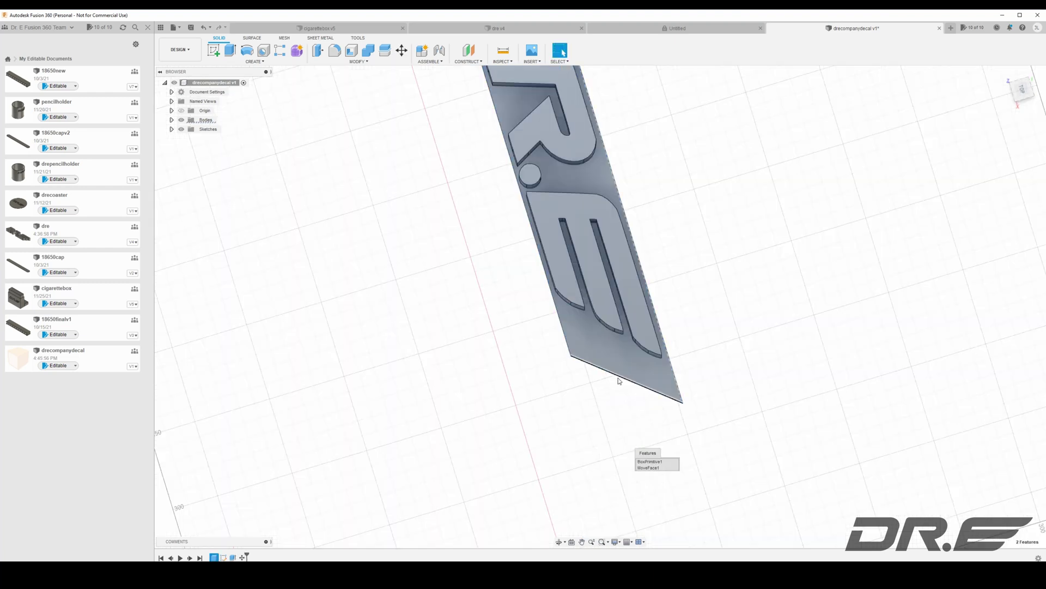
{"action": "left_click", "coordinate": [658, 468]}
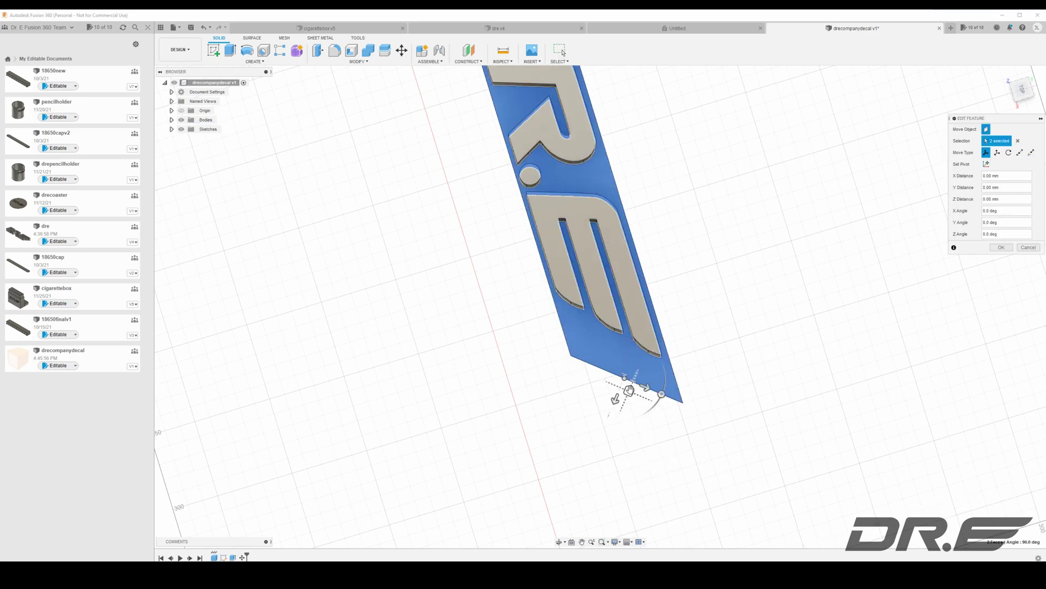
{"action": "left_click_drag", "start_coordinate": [629, 389], "coordinate": [605, 360]}
{"action": "scroll", "coordinate": [604, 355], "scroll_direction": "up", "scroll_amount": 5}
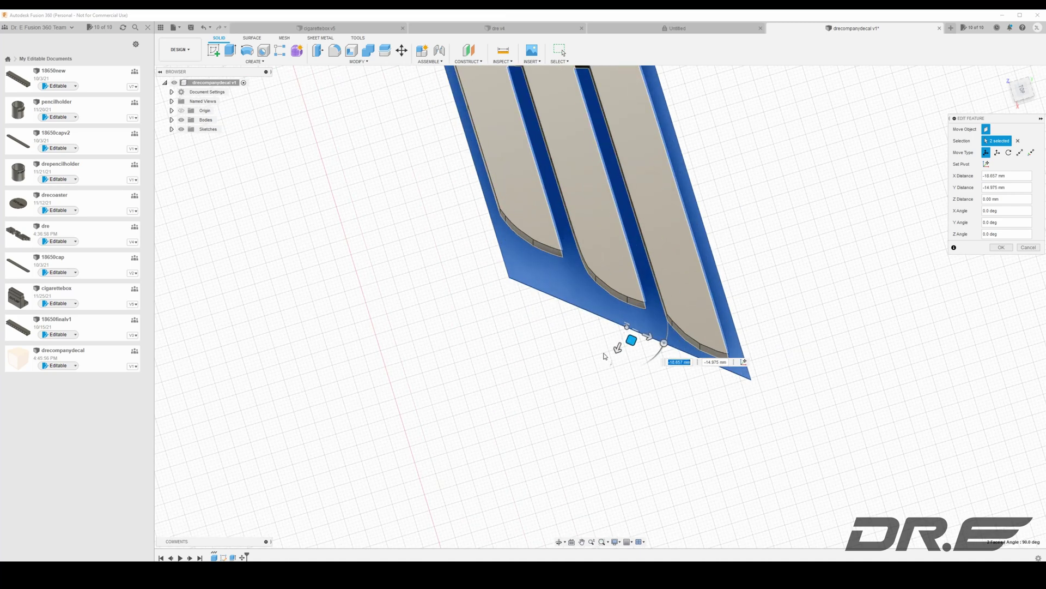
{"action": "scroll", "coordinate": [604, 356], "scroll_direction": "up", "scroll_amount": 1}
{"action": "left_click_drag", "start_coordinate": [637, 338], "coordinate": [634, 337]}
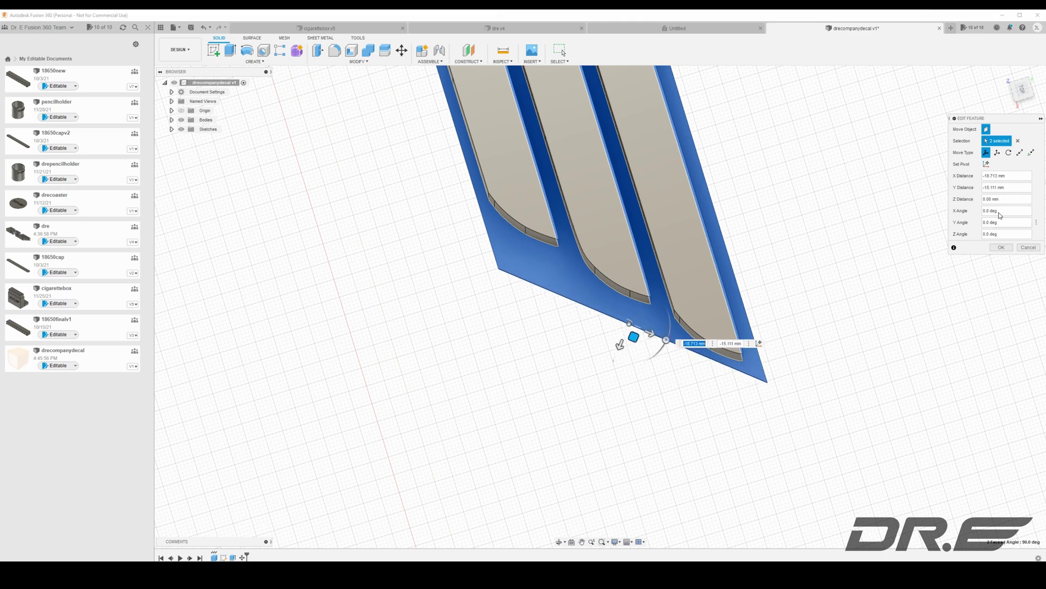
Step: Rotate the slanted end by -8° and a further -1° about Z, nudging it inward close to the E's tips, and apply the edit
{"action": "left_click_drag", "start_coordinate": [1000, 234], "coordinate": [957, 214]}
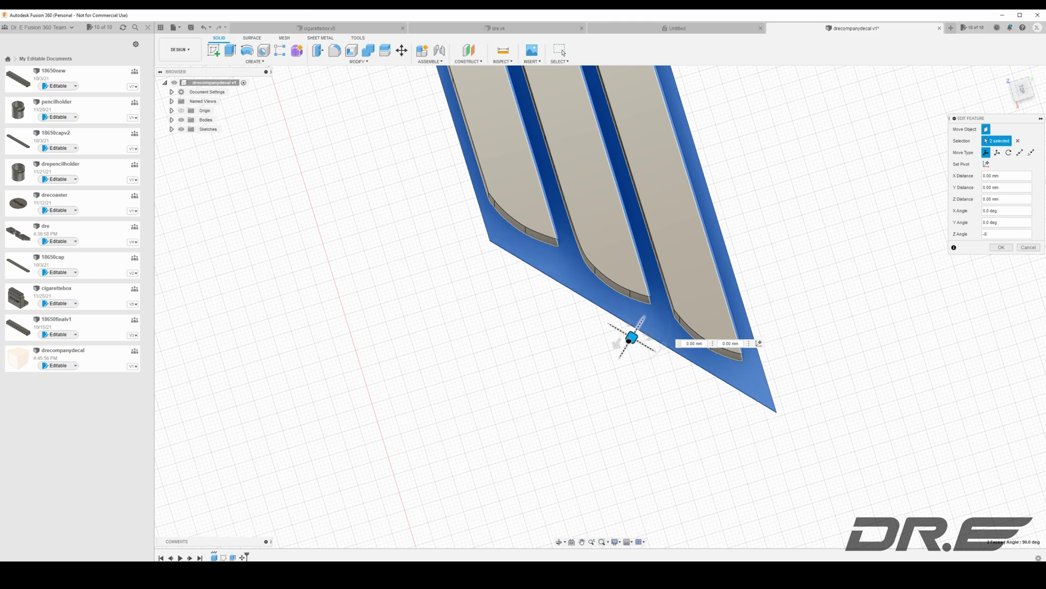
{"action": "left_click_drag", "start_coordinate": [631, 339], "coordinate": [633, 325]}
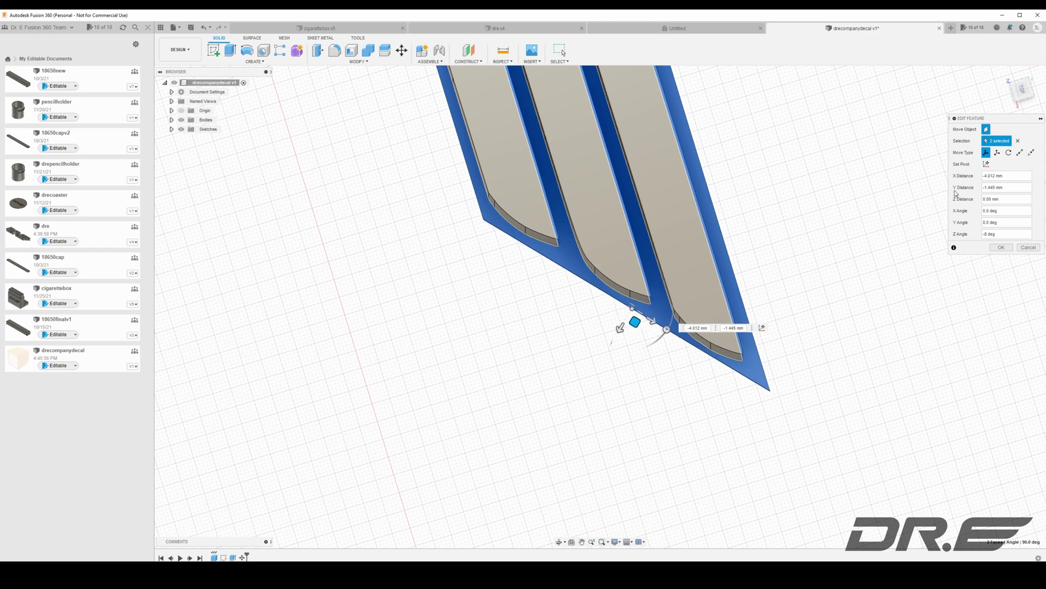
{"action": "left_click", "coordinate": [987, 233]}
{"action": "left_click_drag", "start_coordinate": [1023, 234], "coordinate": [952, 240]}
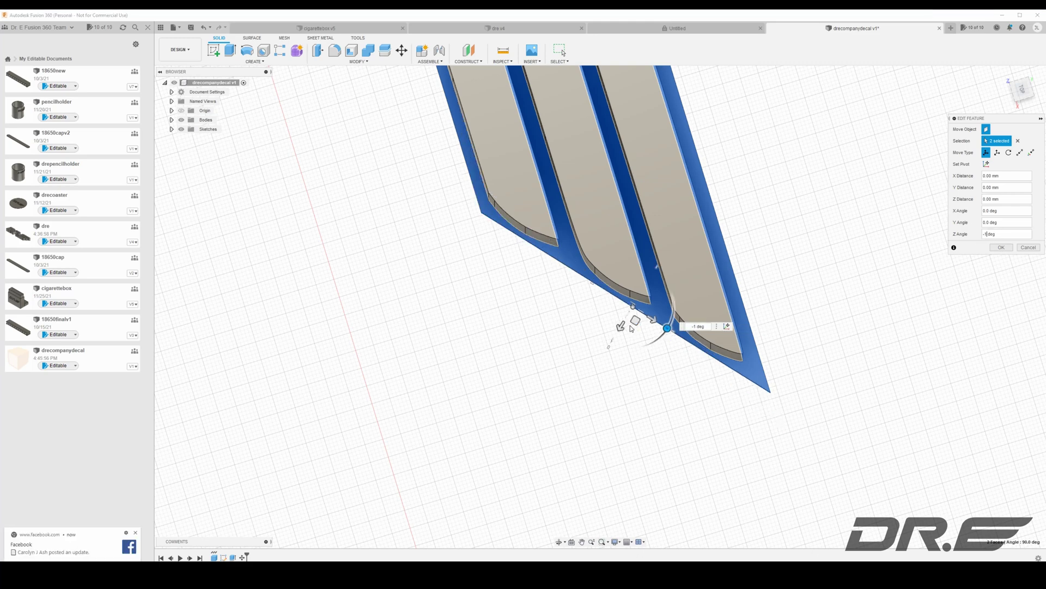
{"action": "left_click_drag", "start_coordinate": [634, 320], "coordinate": [637, 318]}
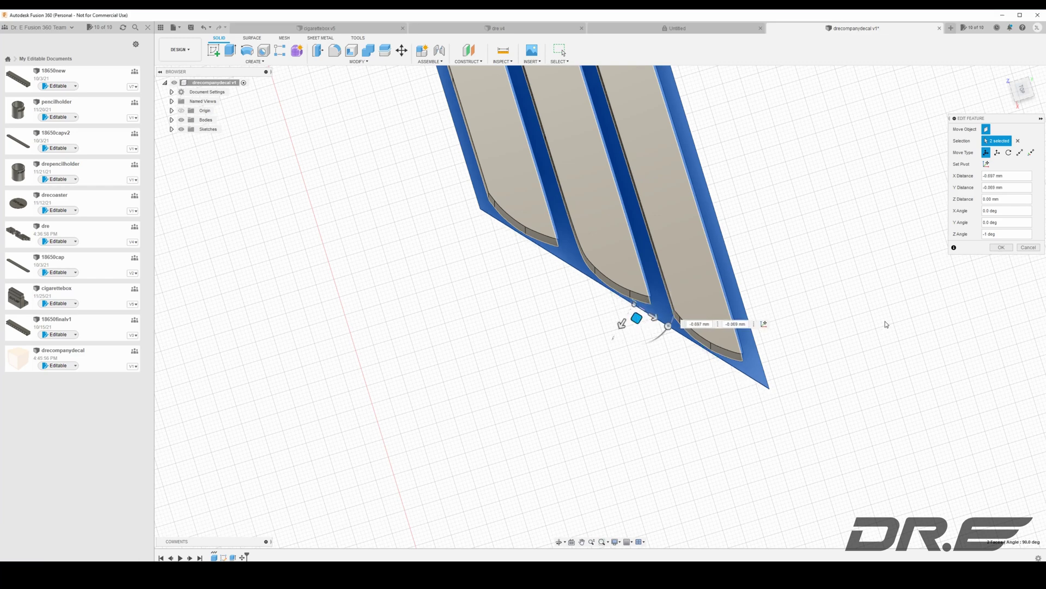
{"action": "left_click", "coordinate": [1012, 251]}
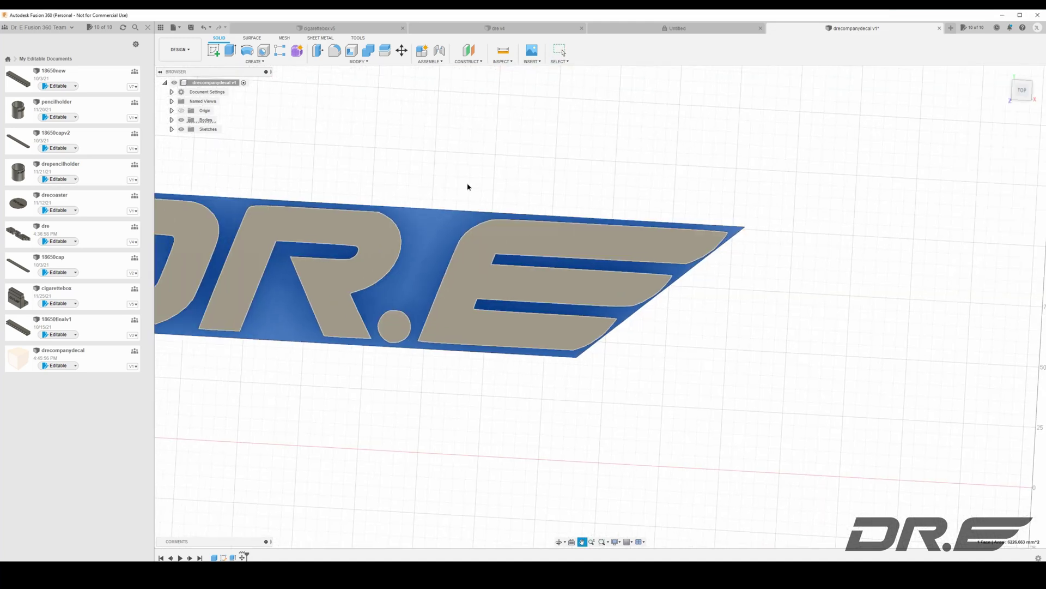
Step: Move the plate's top face and end face beside the D, rotating them -15° about Y and shifting about -1 mm in X and -6 mm in Z
{"action": "middle_click_drag", "start_coordinate": [467, 186], "coordinate": [841, 230]}
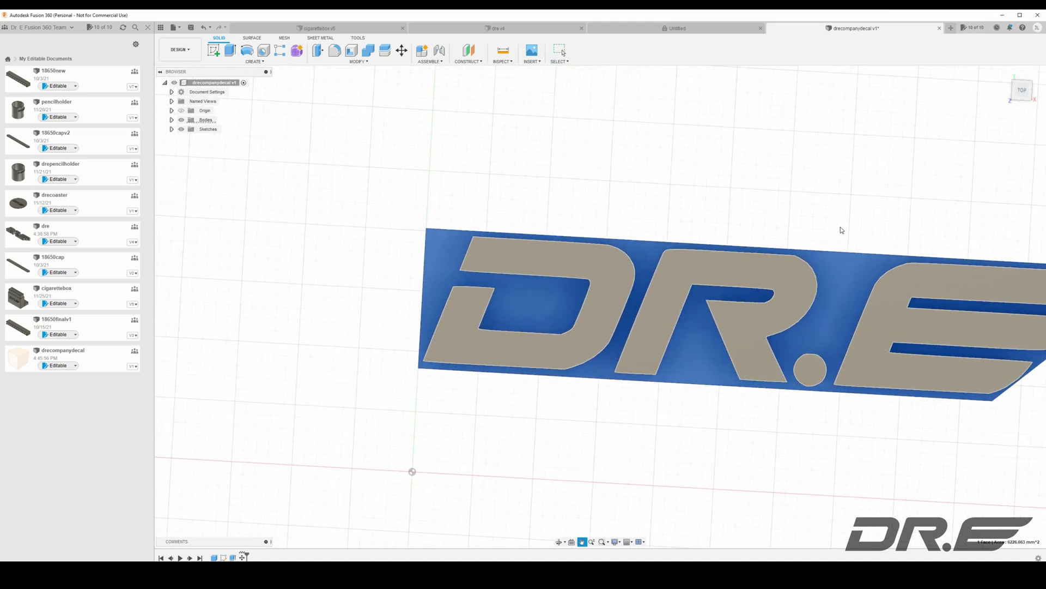
{"action": "scroll", "coordinate": [539, 336], "scroll_direction": "down", "scroll_amount": 2}
{"action": "scroll", "coordinate": [536, 334], "scroll_direction": "up", "scroll_amount": 5}
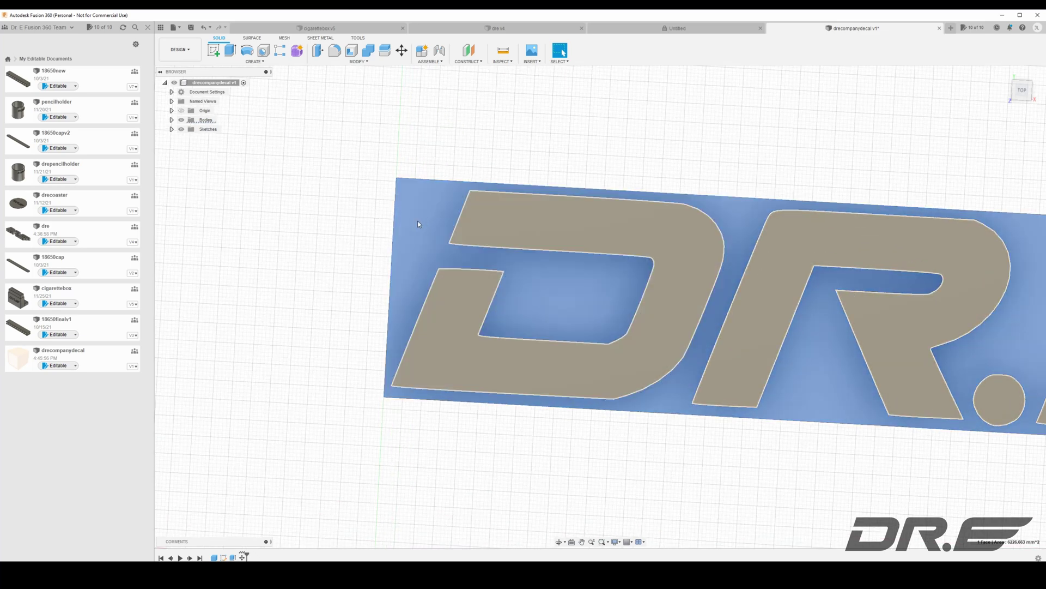
{"action": "left_click", "coordinate": [358, 261]}
{"action": "left_click_drag", "start_coordinate": [1023, 92], "coordinate": [1045, 58]}
{"action": "scroll", "coordinate": [475, 382], "scroll_direction": "down", "scroll_amount": 1}
{"action": "scroll", "coordinate": [475, 375], "scroll_direction": "up", "scroll_amount": 1}
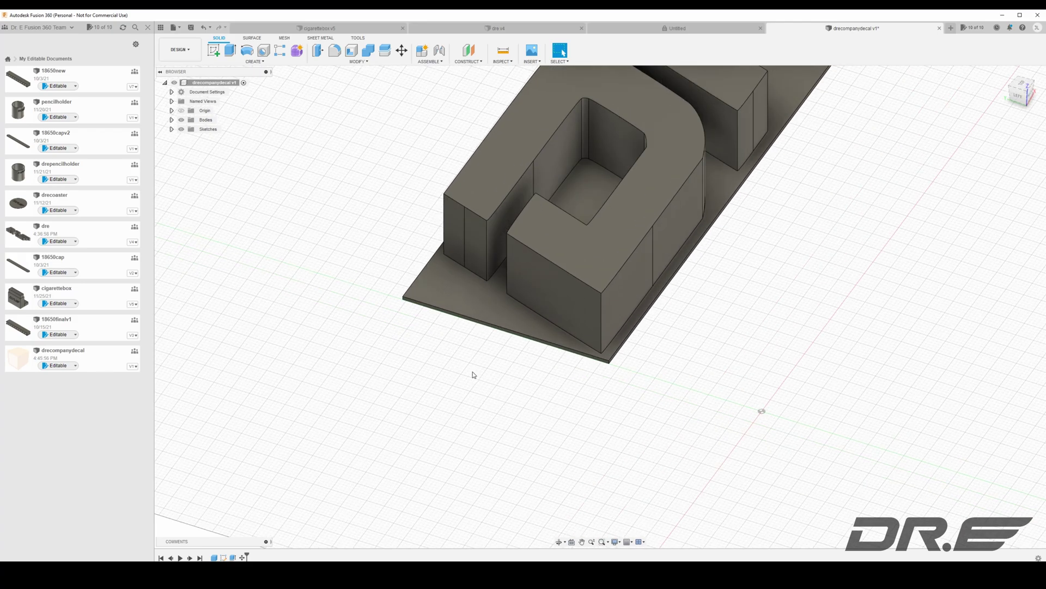
{"action": "scroll", "coordinate": [491, 360], "scroll_direction": "up", "scroll_amount": 4}
{"action": "left_click", "coordinate": [571, 255]}
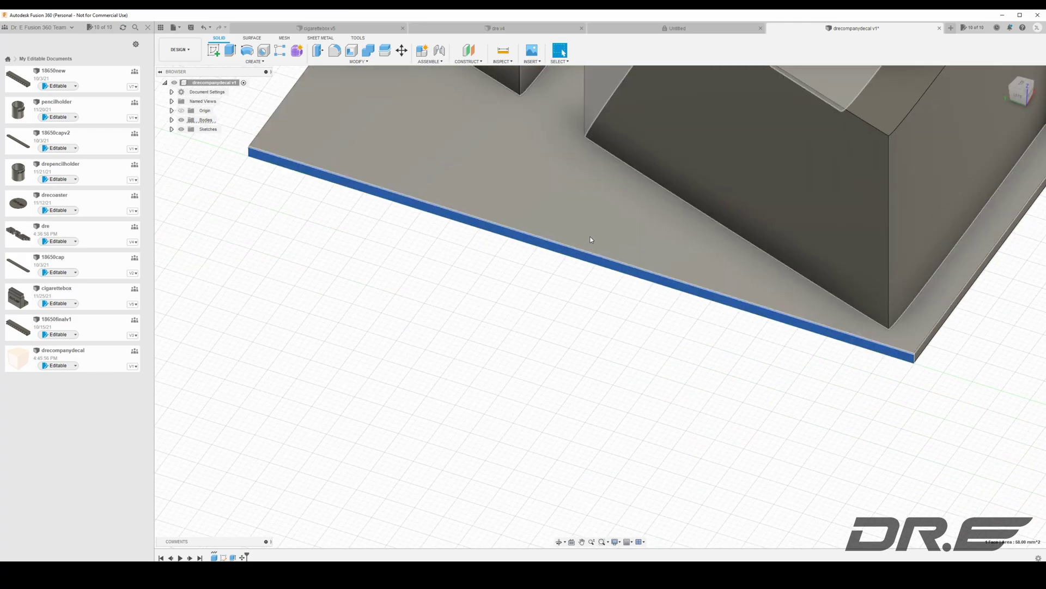
{"action": "left_click", "coordinate": [582, 233], "text": "shift"}
{"action": "scroll", "coordinate": [577, 228], "scroll_direction": "up", "scroll_amount": 2}
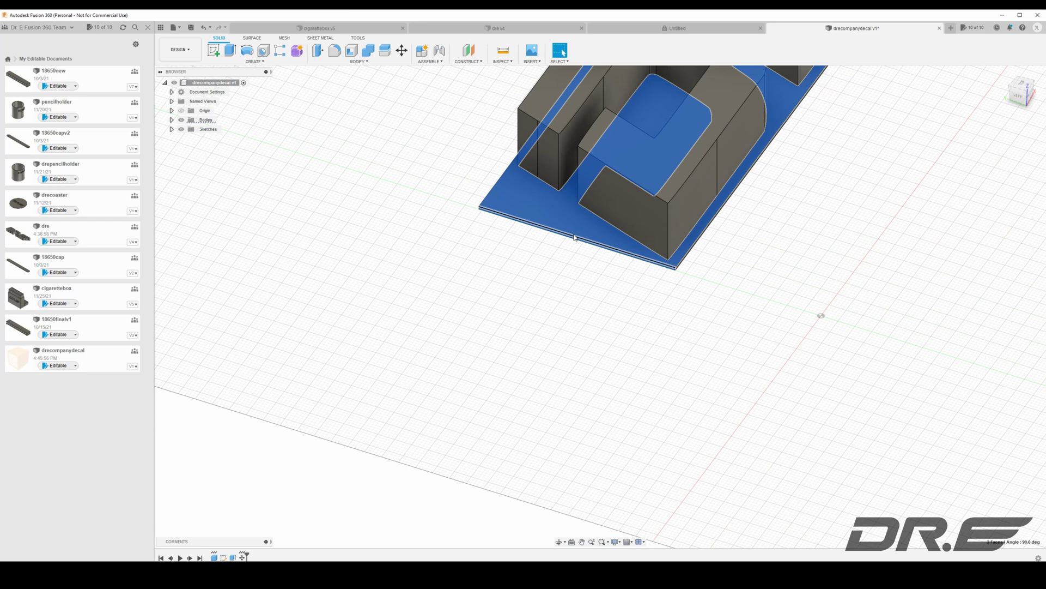
{"action": "right_click", "coordinate": [564, 211]}
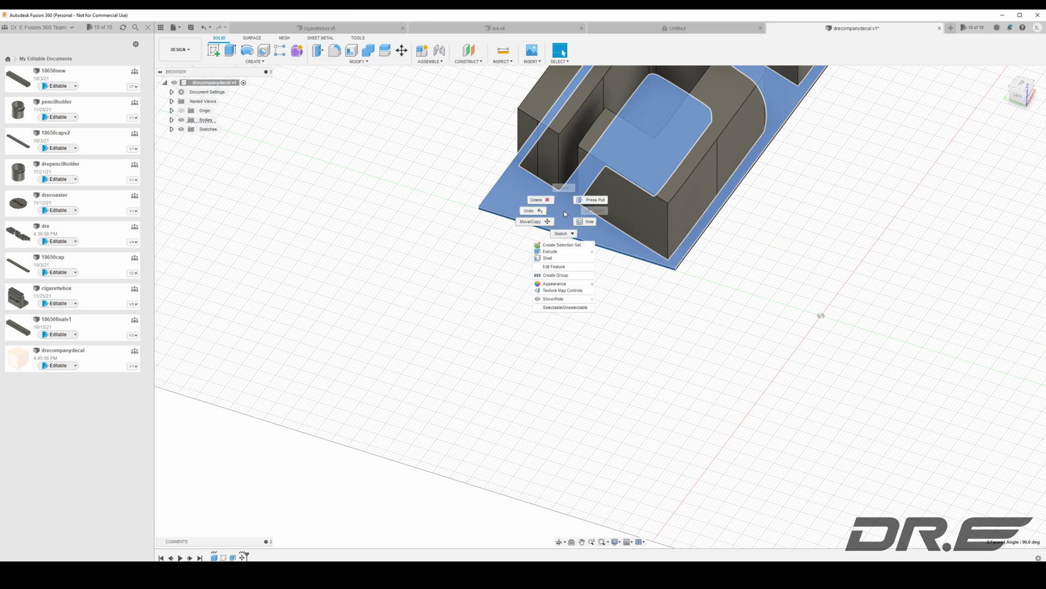
{"action": "left_click", "coordinate": [530, 224]}
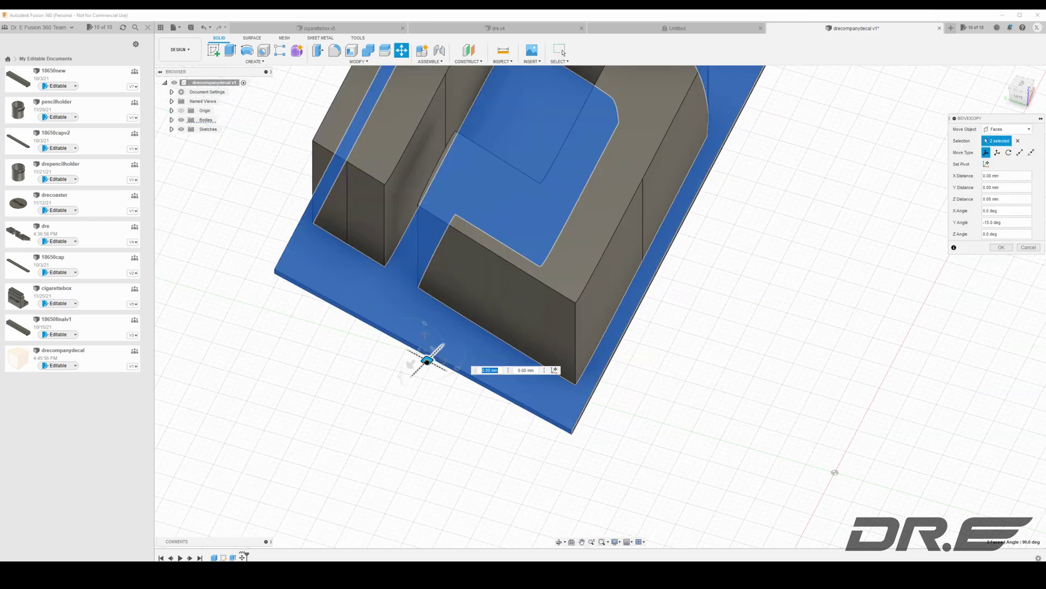
{"action": "left_click_drag", "start_coordinate": [428, 358], "coordinate": [442, 335]}
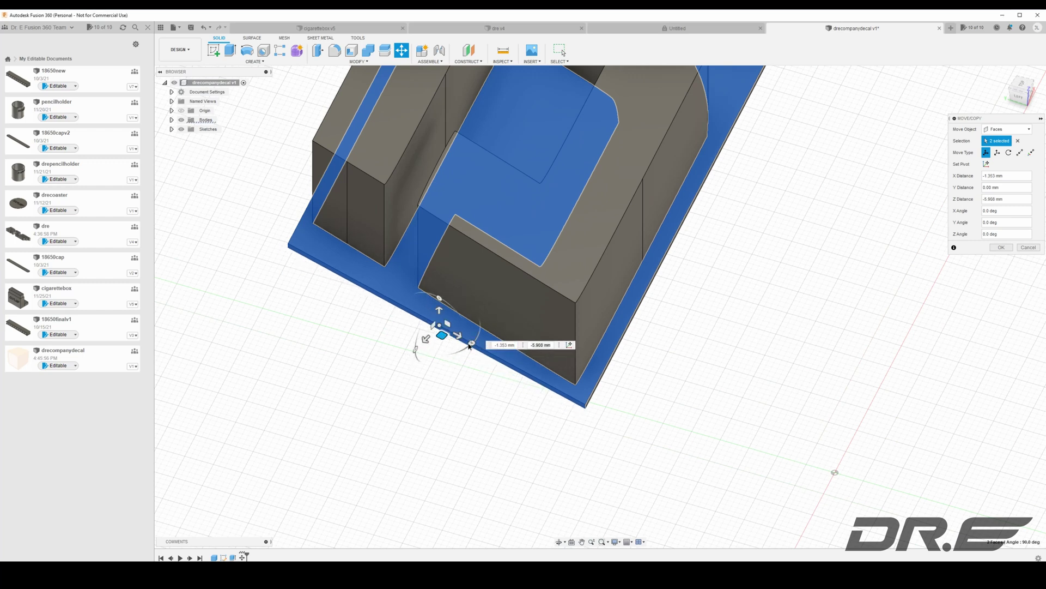
Step: Rotate the D-side end a further -3° about Y, shift it about -1 mm in X and -4 mm in Z, and apply the move
{"action": "left_click_drag", "start_coordinate": [472, 343], "coordinate": [471, 345]}
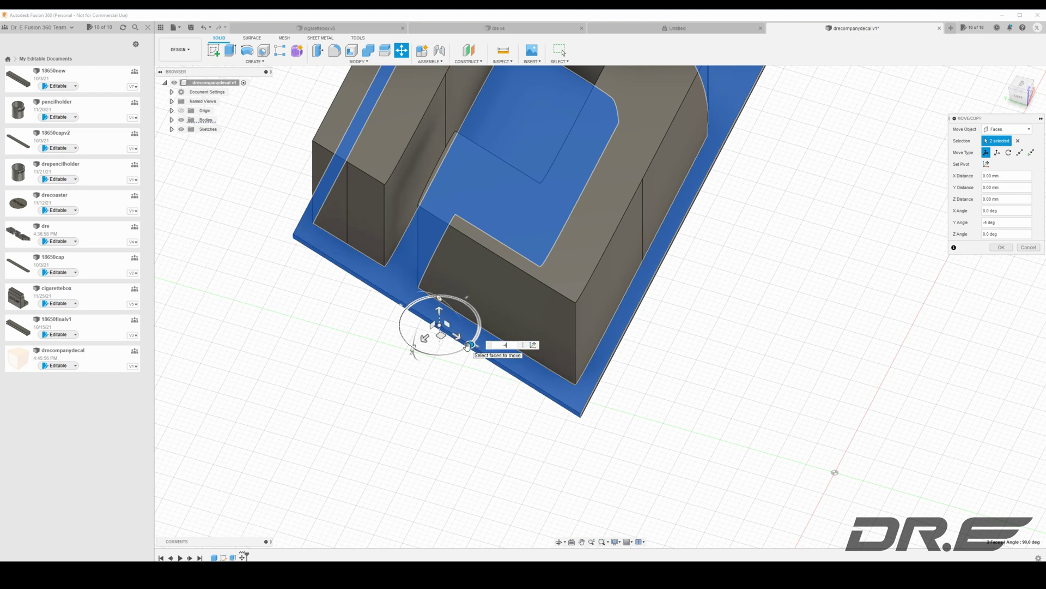
{"action": "key", "text": "BackSpace"}
{"action": "type", "text": "5"}
{"action": "key", "text": "BackSpace"}
{"action": "key", "text": "BackSpace"}
{"action": "key", "text": "BackSpace"}
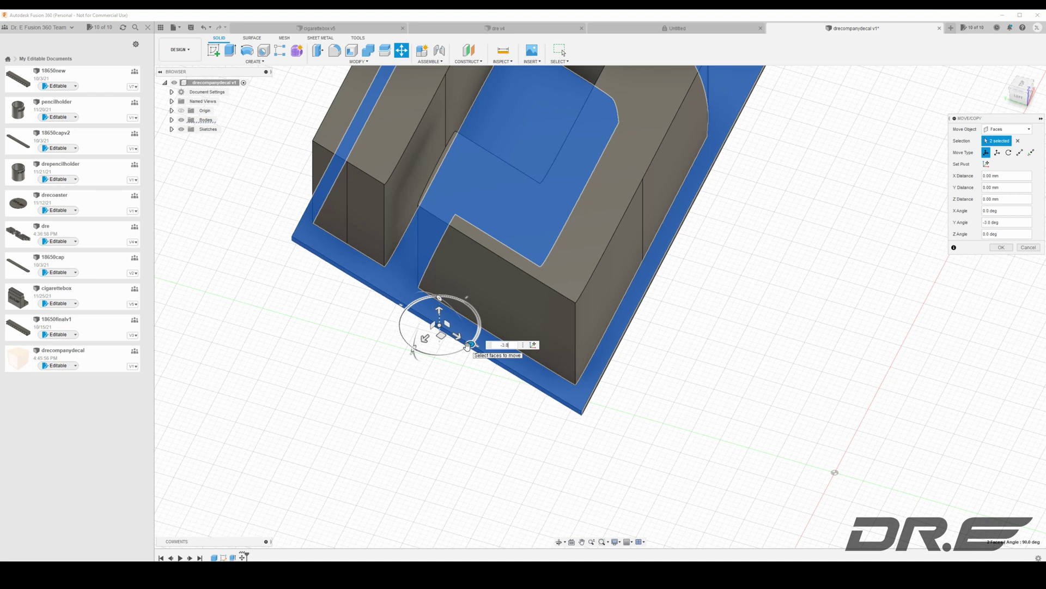
{"action": "left_click_drag", "start_coordinate": [441, 335], "coordinate": [452, 319]}
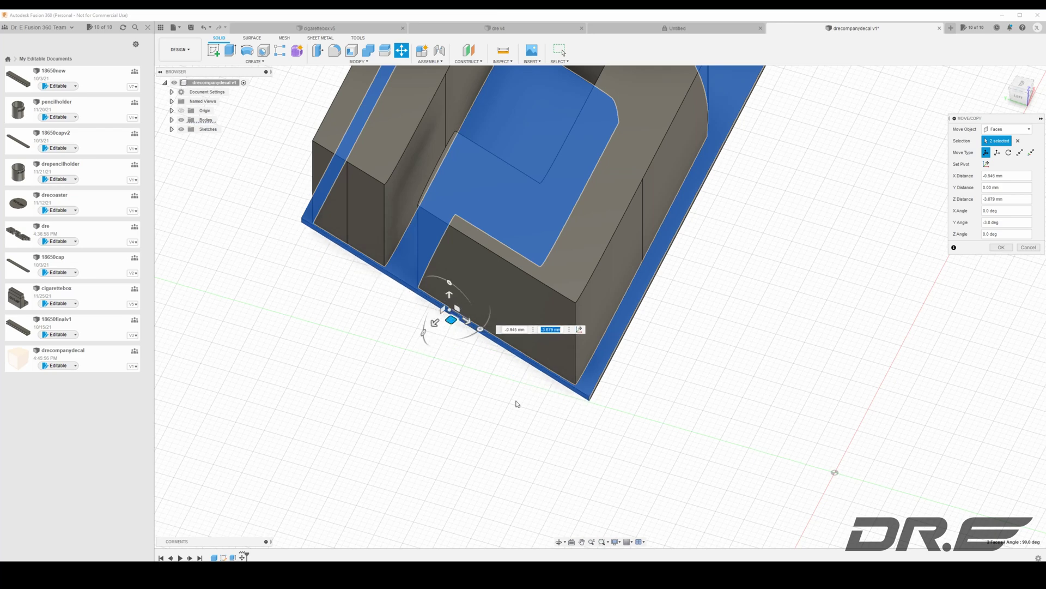
{"action": "key", "text": "Return"}
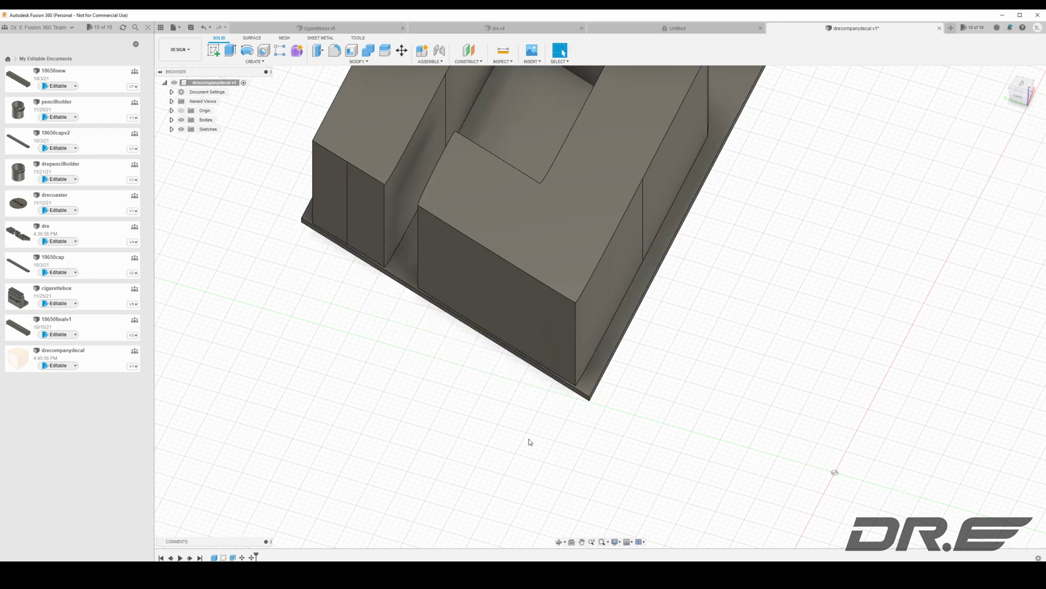
{"action": "mouse_move", "coordinate": [1028, 86]}
{"action": "left_mouse_down"}
{"action": "mouse_move", "coordinate": [1011, 133]}
{"action": "mouse_move", "coordinate": [1008, 101]}
{"action": "mouse_move", "coordinate": [1007, 111]}
{"action": "left_mouse_up"}
{"action": "middle_click_drag", "start_coordinate": [600, 306], "coordinate": [591, 227], "text": "shift"}
{"action": "scroll", "coordinate": [595, 243], "scroll_direction": "down", "scroll_amount": 3}
{"action": "scroll", "coordinate": [612, 294], "scroll_direction": "up", "scroll_amount": 10}
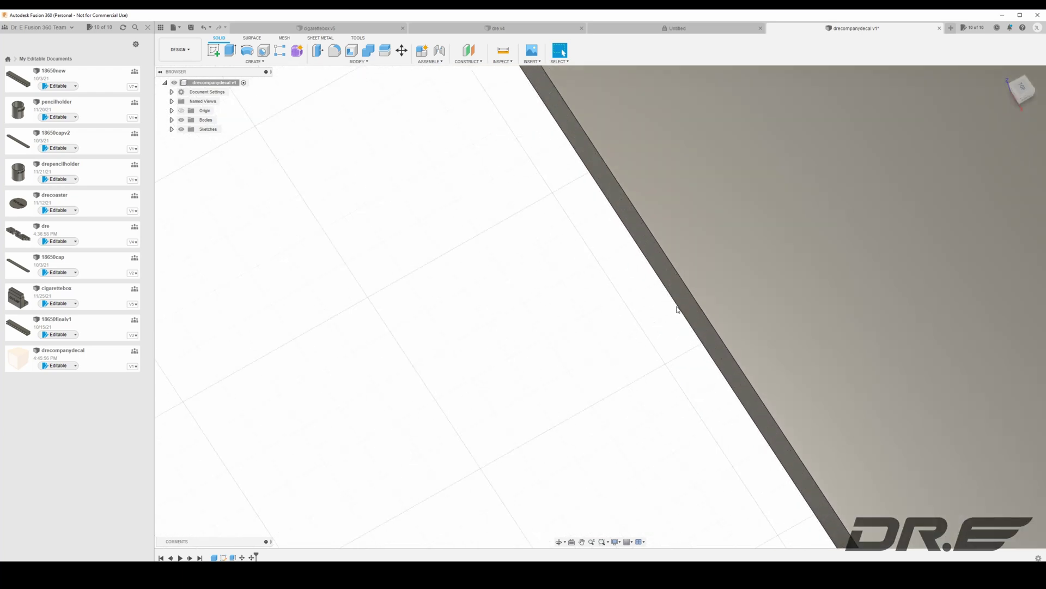
{"action": "left_click", "coordinate": [685, 302]}
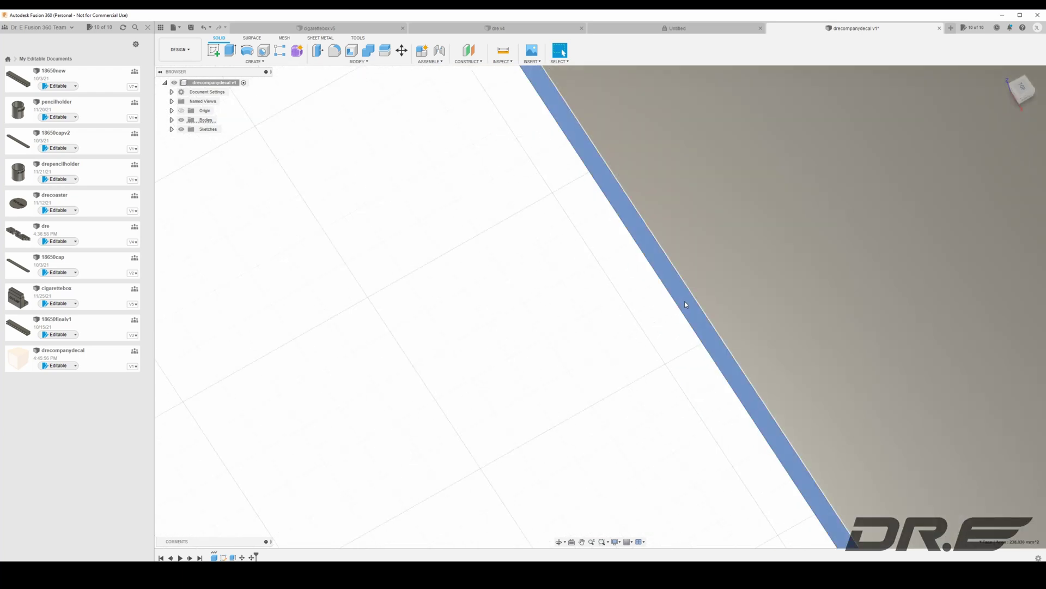
{"action": "left_click", "coordinate": [750, 310], "text": "ctrl"}
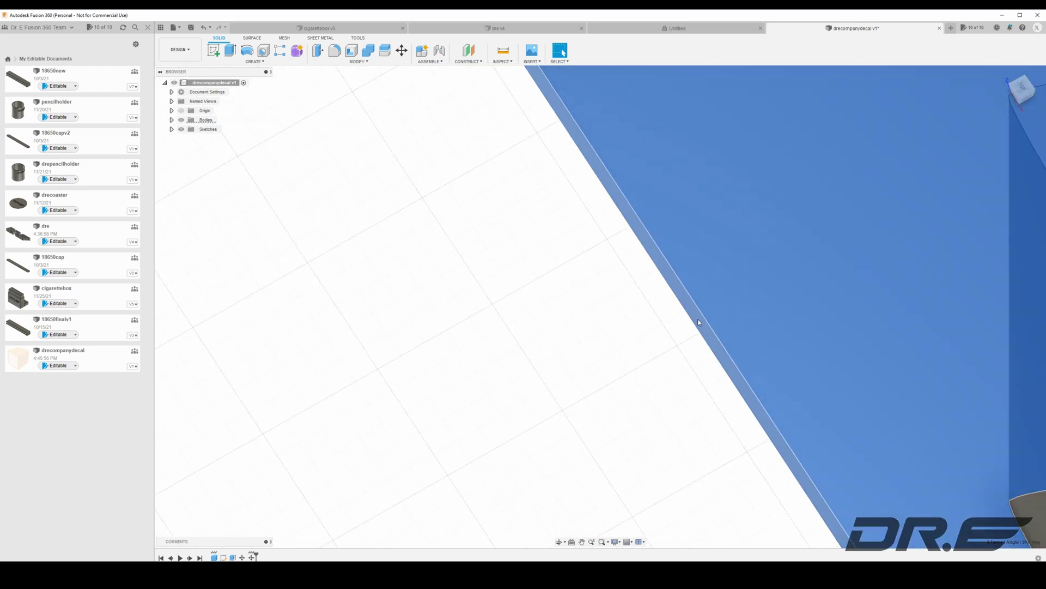
{"action": "scroll", "coordinate": [692, 324], "scroll_direction": "down", "scroll_amount": 6}
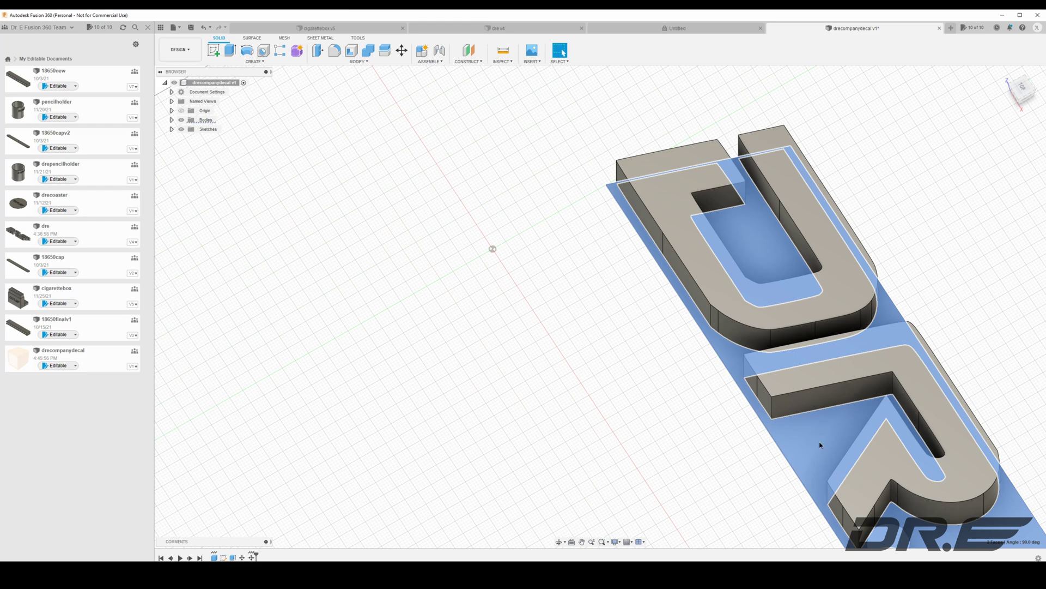
{"action": "right_click", "coordinate": [820, 441]}
{"action": "left_click", "coordinate": [797, 456]}
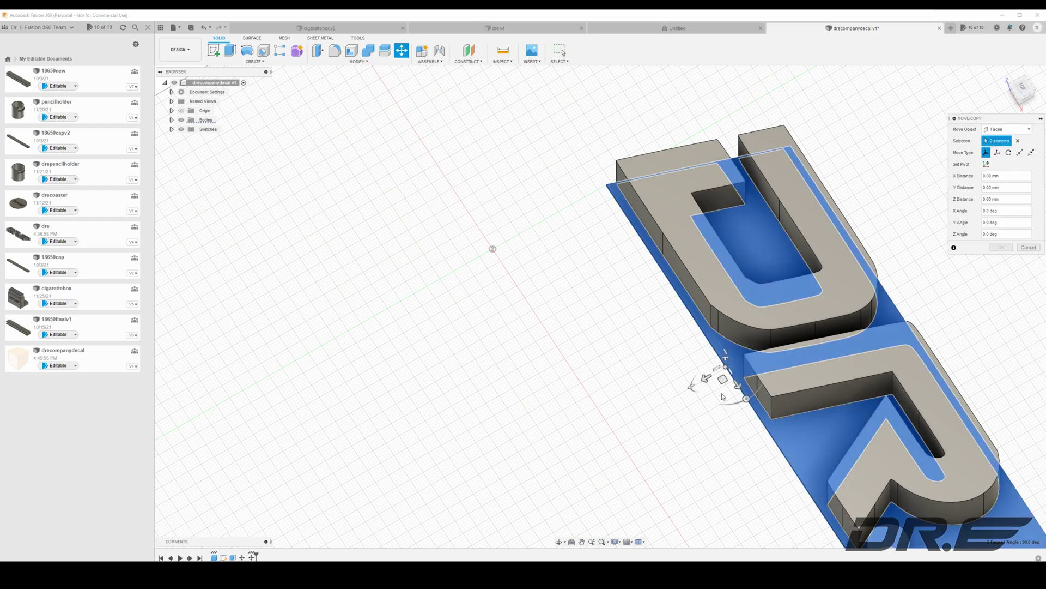
{"action": "left_click_drag", "start_coordinate": [724, 379], "coordinate": [731, 378]}
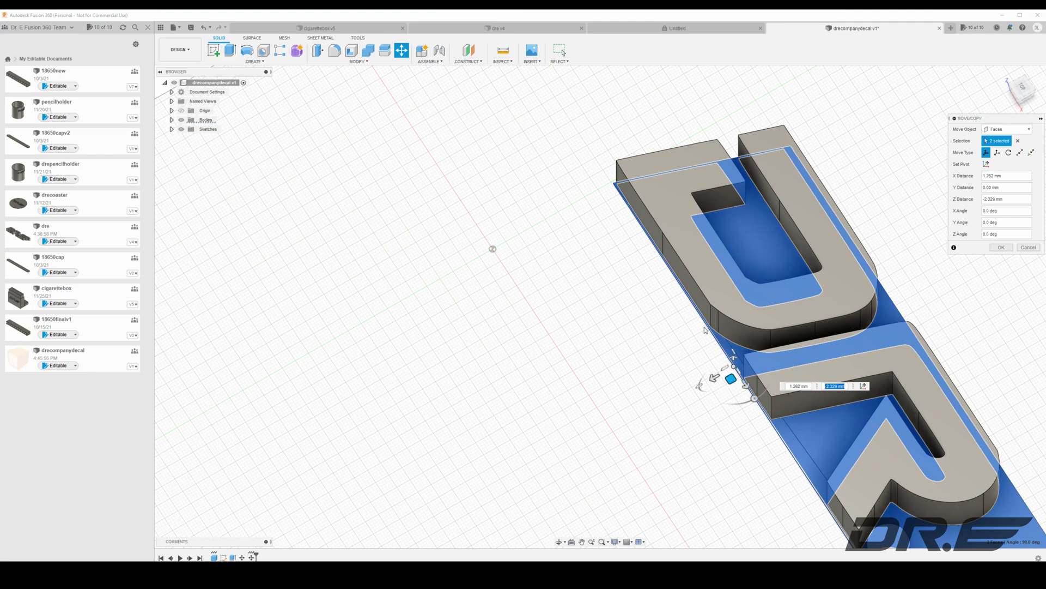
{"action": "mouse_move", "coordinate": [731, 380]}
{"action": "middle_mouse_down", "text": "shift"}
{"action": "mouse_move", "coordinate": [708, 381]}
{"action": "mouse_move", "coordinate": [731, 409]}
{"action": "mouse_move", "coordinate": [752, 271]}
{"action": "mouse_move", "coordinate": [691, 162]}
{"action": "middle_mouse_up", "text": "shift"}
{"action": "scroll", "coordinate": [508, 311], "scroll_direction": "up", "scroll_amount": 6}
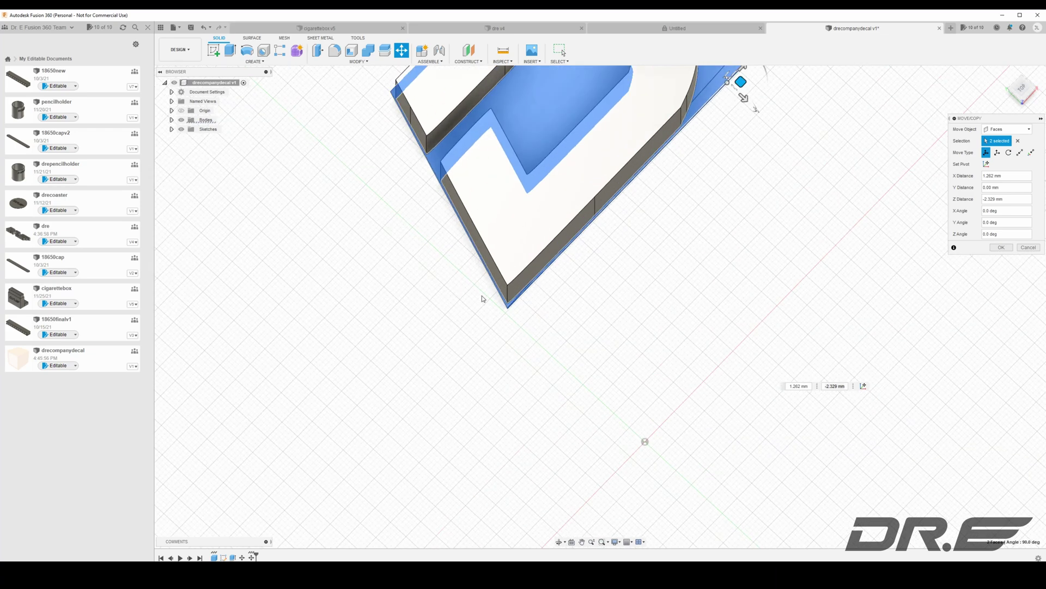
{"action": "scroll", "coordinate": [654, 256], "scroll_direction": "down", "scroll_amount": 10}
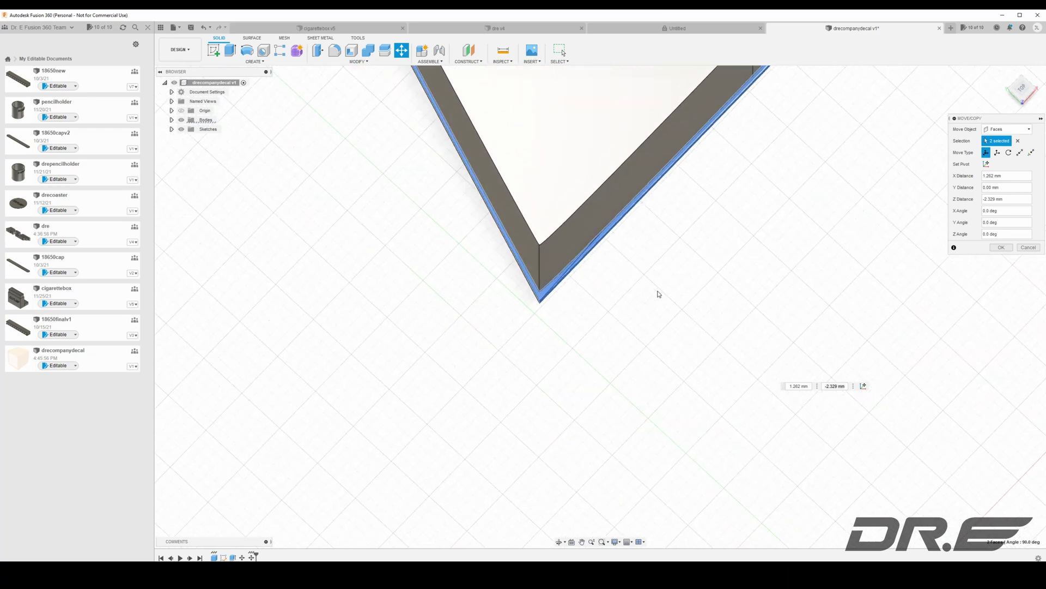
{"action": "scroll", "coordinate": [845, 182], "scroll_direction": "up", "scroll_amount": 7}
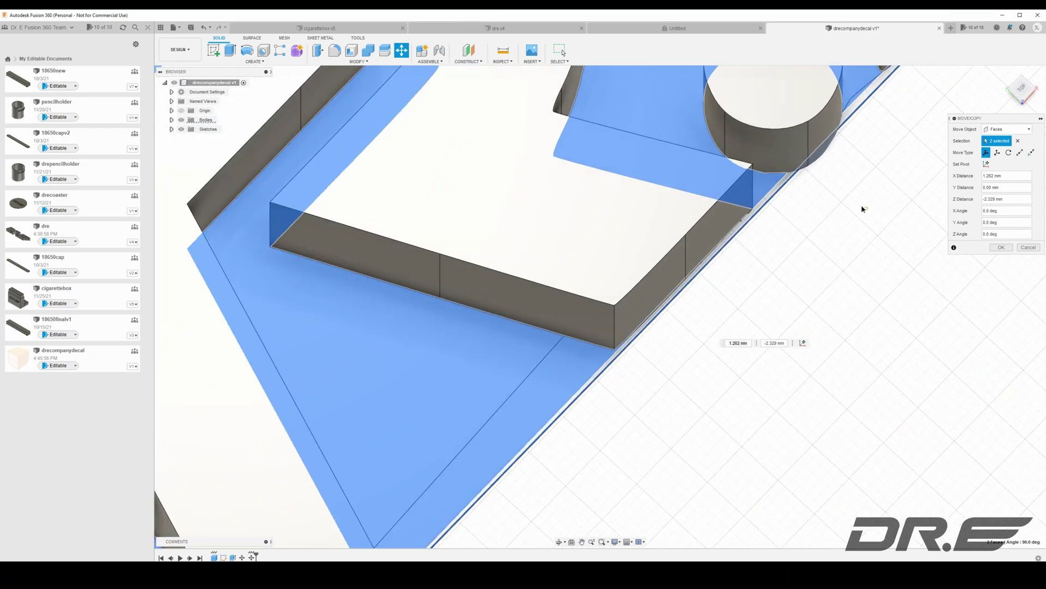
{"action": "key", "text": "Tab"}
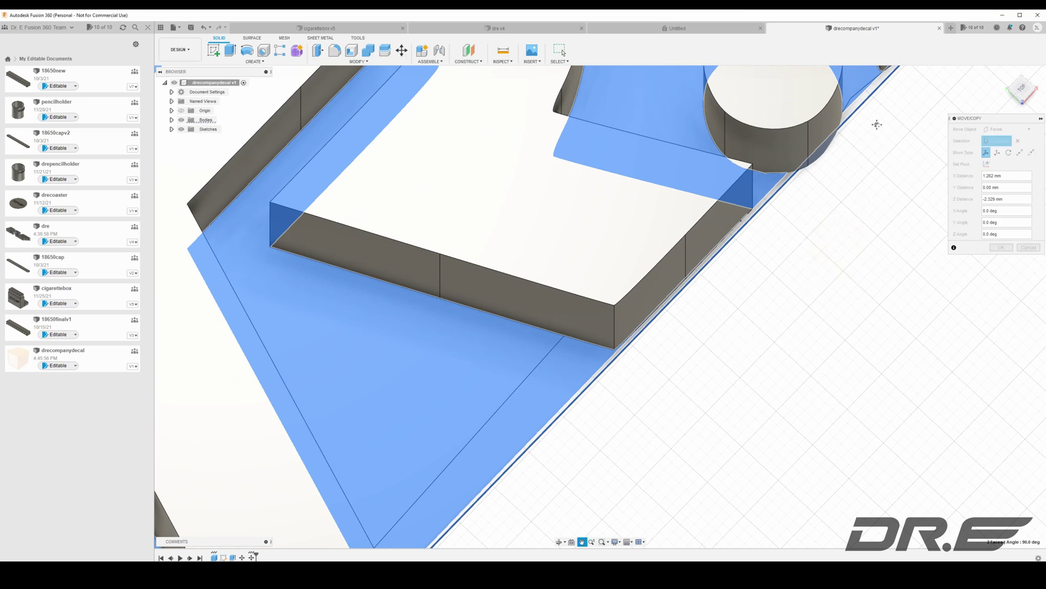
{"action": "middle_click_drag", "start_coordinate": [878, 130], "coordinate": [757, 218]}
Step: Move the plate's top face and long side face along the letters' base by about 0.04 mm in X and -1.4 mm in Z
{"action": "mouse_move", "coordinate": [1032, 96]}
{"action": "left_mouse_down"}
{"action": "mouse_move", "coordinate": [1021, 76]}
{"action": "mouse_move", "coordinate": [999, 69]}
{"action": "mouse_move", "coordinate": [993, 88]}
{"action": "mouse_move", "coordinate": [992, 79]}
{"action": "left_mouse_up"}
{"action": "scroll", "coordinate": [274, 374], "scroll_direction": "up", "scroll_amount": 4}
{"action": "scroll", "coordinate": [274, 374], "scroll_direction": "down", "scroll_amount": 8}
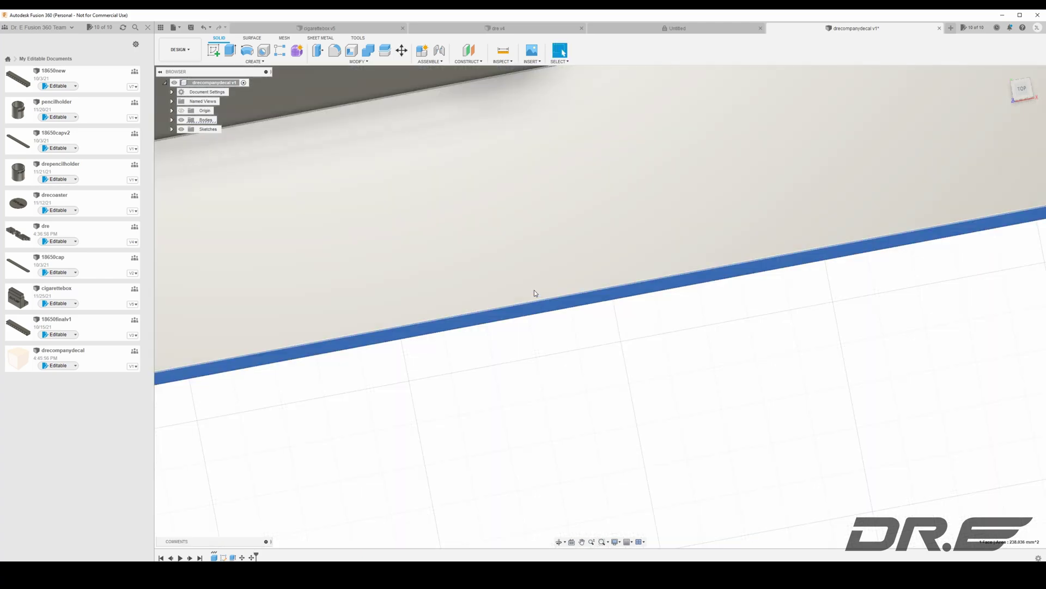
{"action": "left_click", "coordinate": [537, 273], "text": "ctrl"}
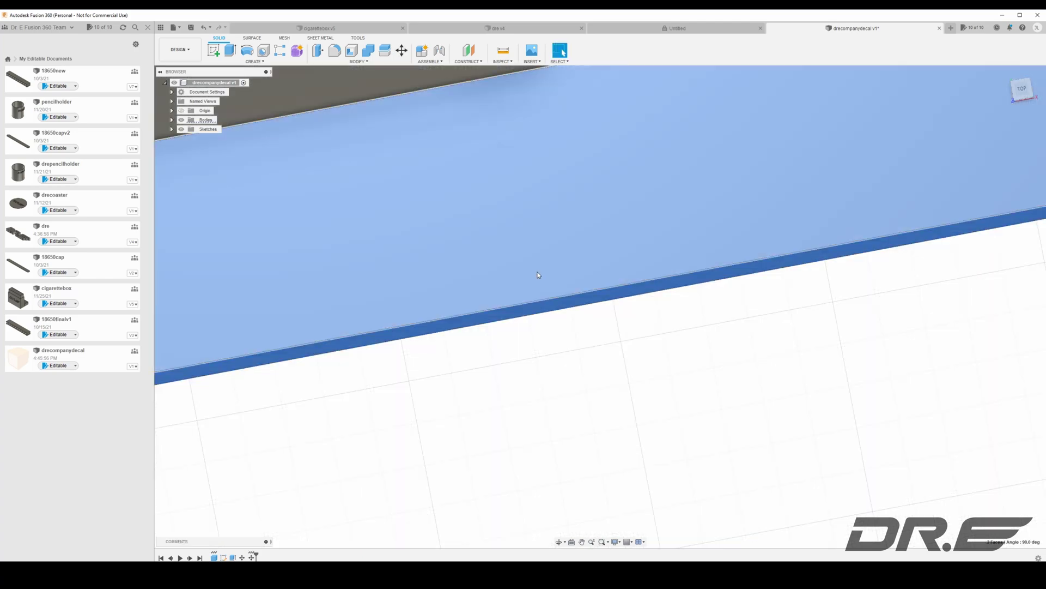
{"action": "scroll", "coordinate": [538, 274], "scroll_direction": "down", "scroll_amount": 10}
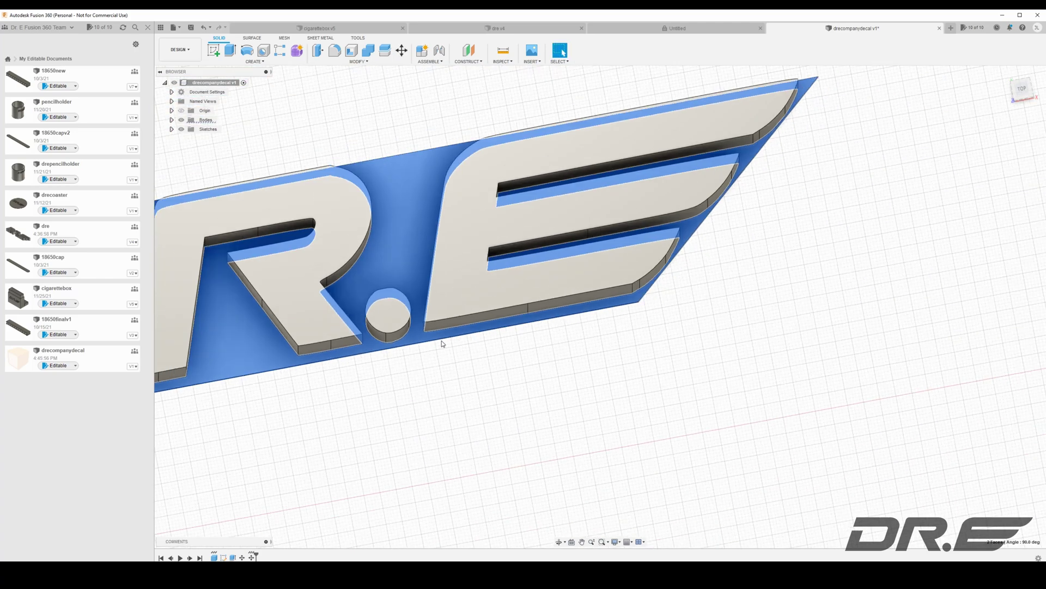
{"action": "right_click", "coordinate": [419, 343]}
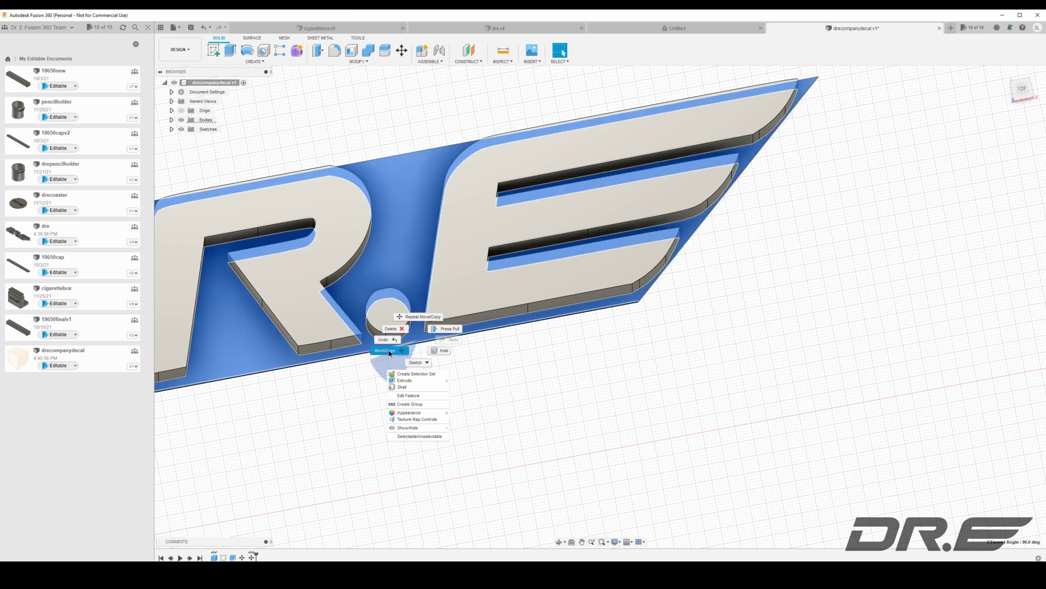
{"action": "left_click", "coordinate": [408, 363]}
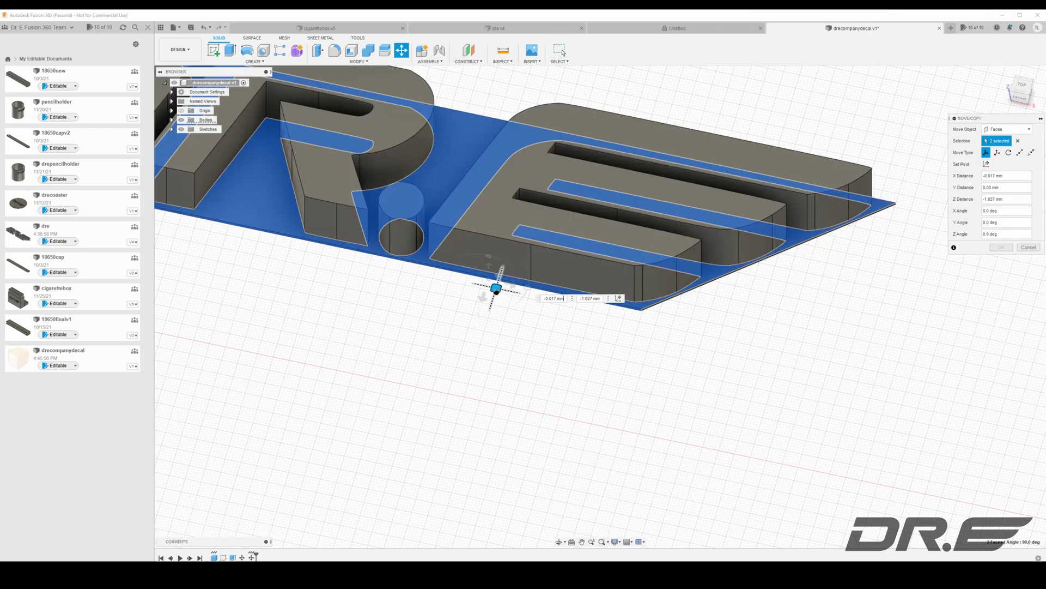
{"action": "left_click_drag", "start_coordinate": [496, 288], "coordinate": [490, 294]}
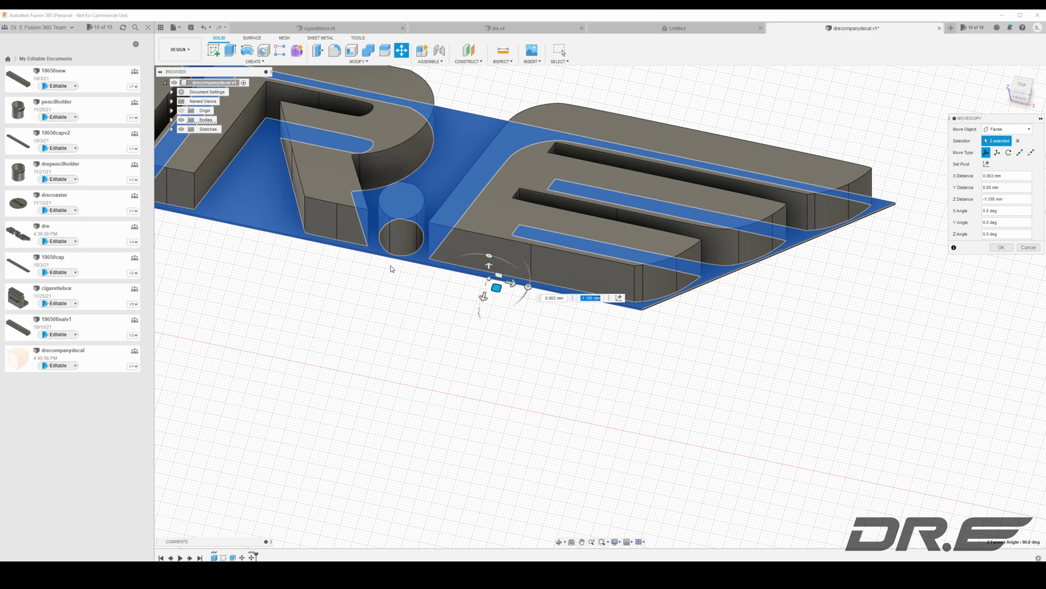
{"action": "scroll", "coordinate": [396, 266], "scroll_direction": "up", "scroll_amount": 5}
{"action": "scroll", "coordinate": [396, 266], "scroll_direction": "up", "scroll_amount": 2}
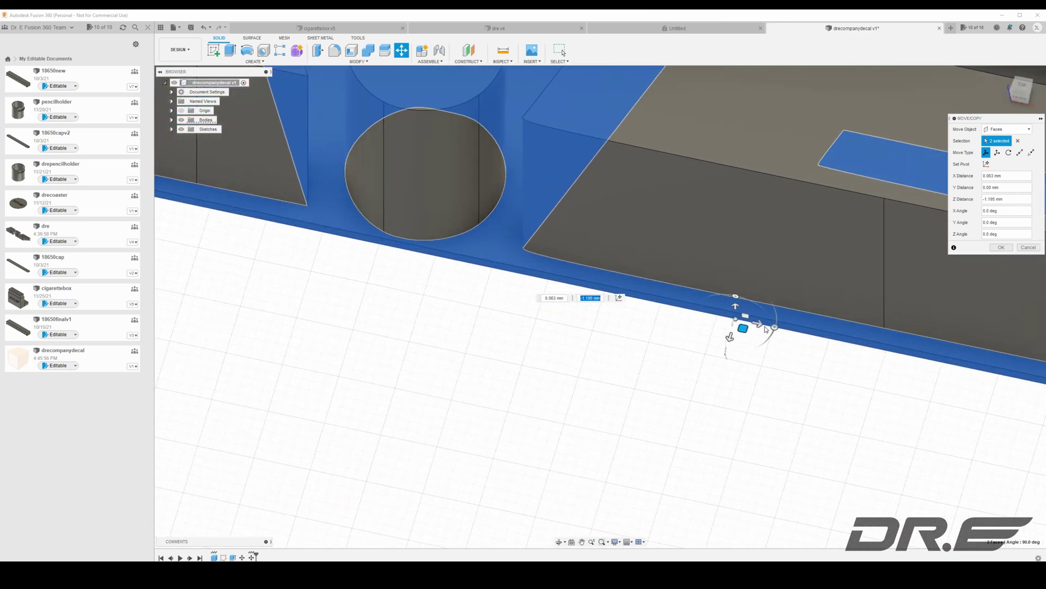
{"action": "left_click_drag", "start_coordinate": [747, 330], "coordinate": [746, 327]}
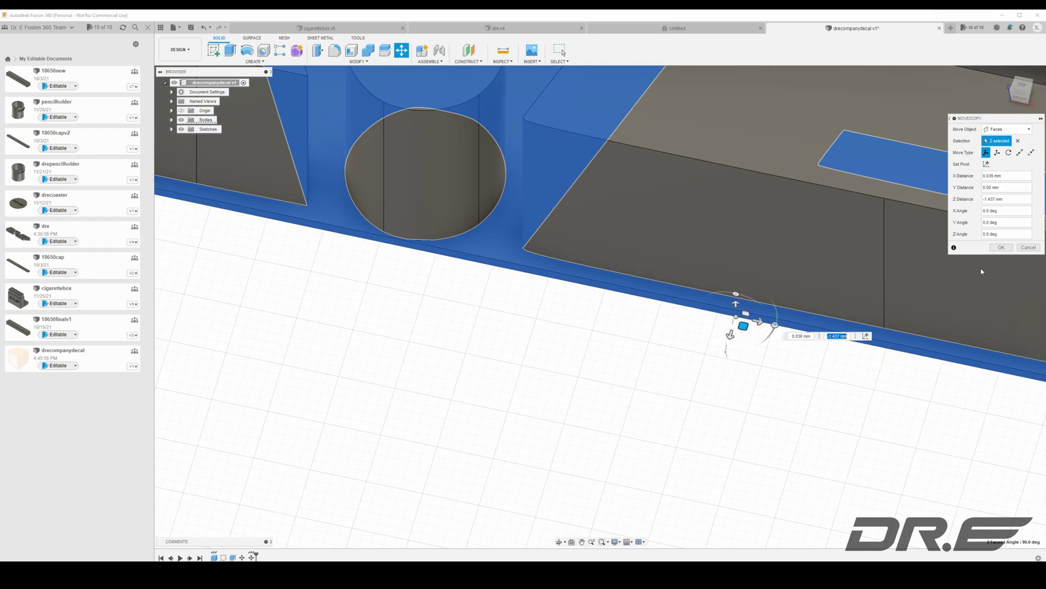
{"action": "left_click", "coordinate": [1001, 247]}
Step: Move the plate's top face and long side face along the letters' upper edge by about 0.4 mm in X and -1.9 mm in Z
{"action": "left_click", "coordinate": [1023, 85]}
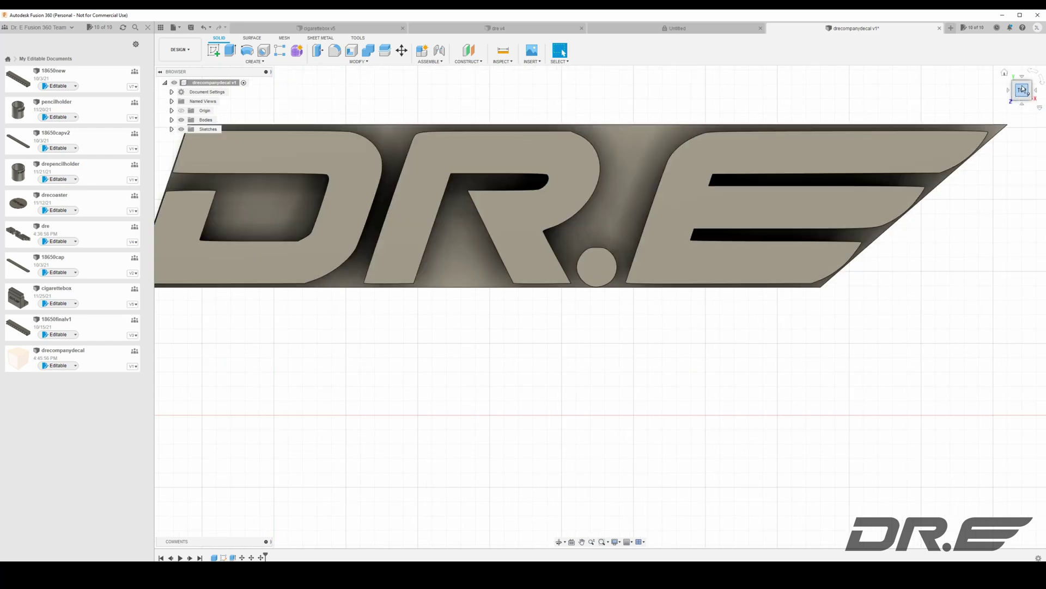
{"action": "left_click_drag", "start_coordinate": [1024, 90], "coordinate": [1003, 111]}
{"action": "scroll", "coordinate": [715, 210], "scroll_direction": "up", "scroll_amount": 10}
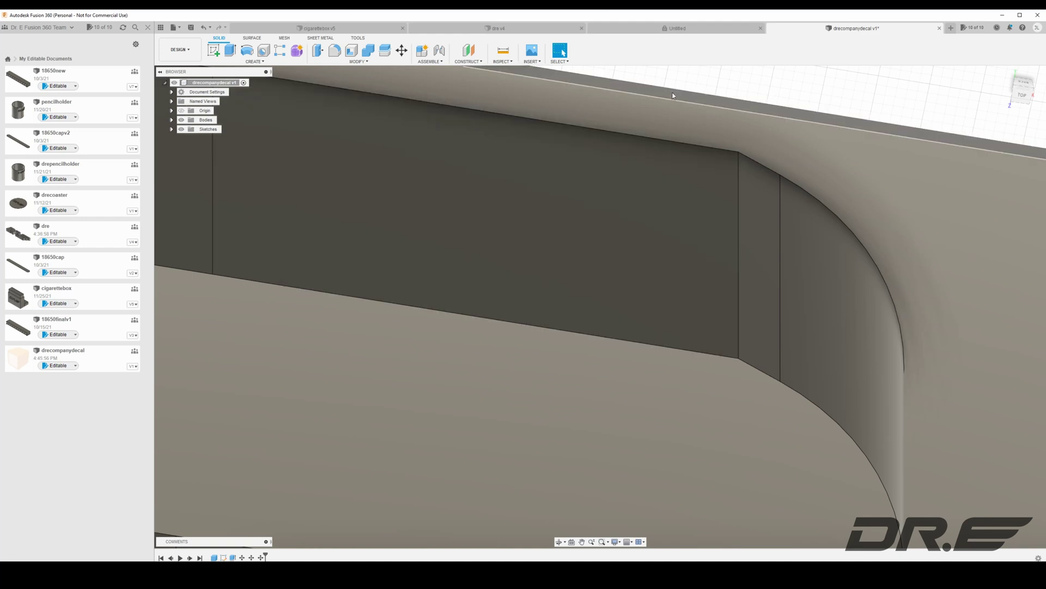
{"action": "left_click", "coordinate": [673, 96]}
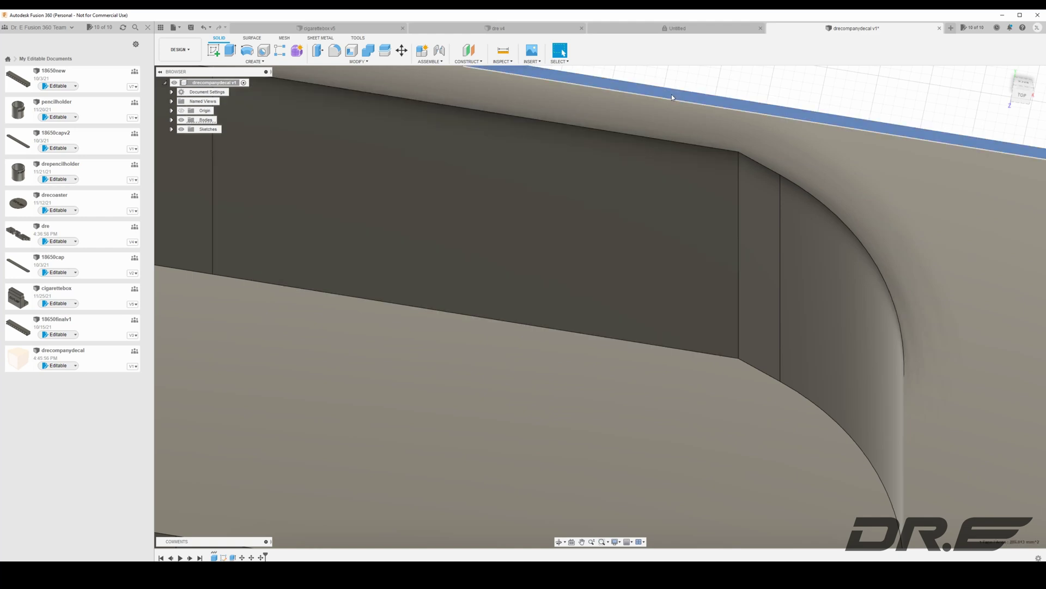
{"action": "left_click", "coordinate": [676, 112], "text": "ctrl"}
{"action": "scroll", "coordinate": [778, 154], "scroll_direction": "up", "scroll_amount": 3}
{"action": "scroll", "coordinate": [776, 170], "scroll_direction": "down", "scroll_amount": 4}
{"action": "scroll", "coordinate": [843, 243], "scroll_direction": "down", "scroll_amount": 8}
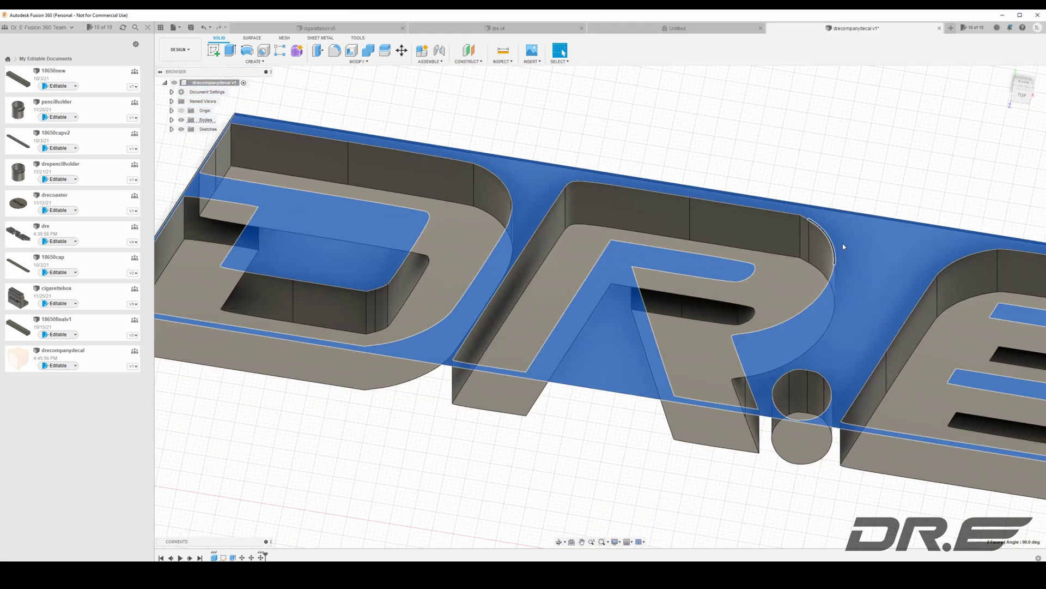
{"action": "right_click", "coordinate": [887, 251]}
{"action": "left_click", "coordinate": [856, 260]}
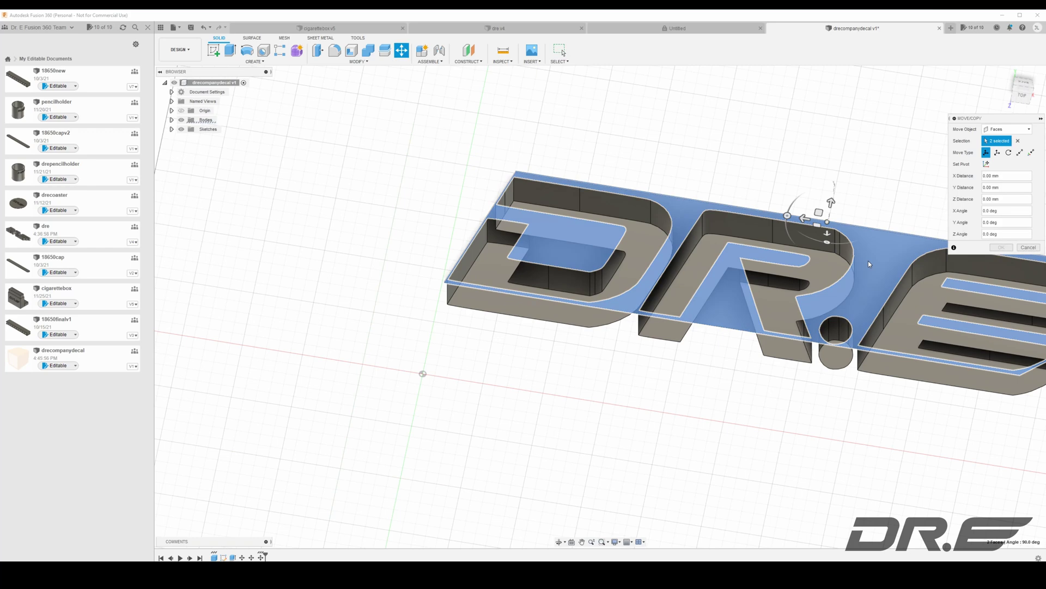
{"action": "left_click_drag", "start_coordinate": [1027, 85], "coordinate": [1018, 88]}
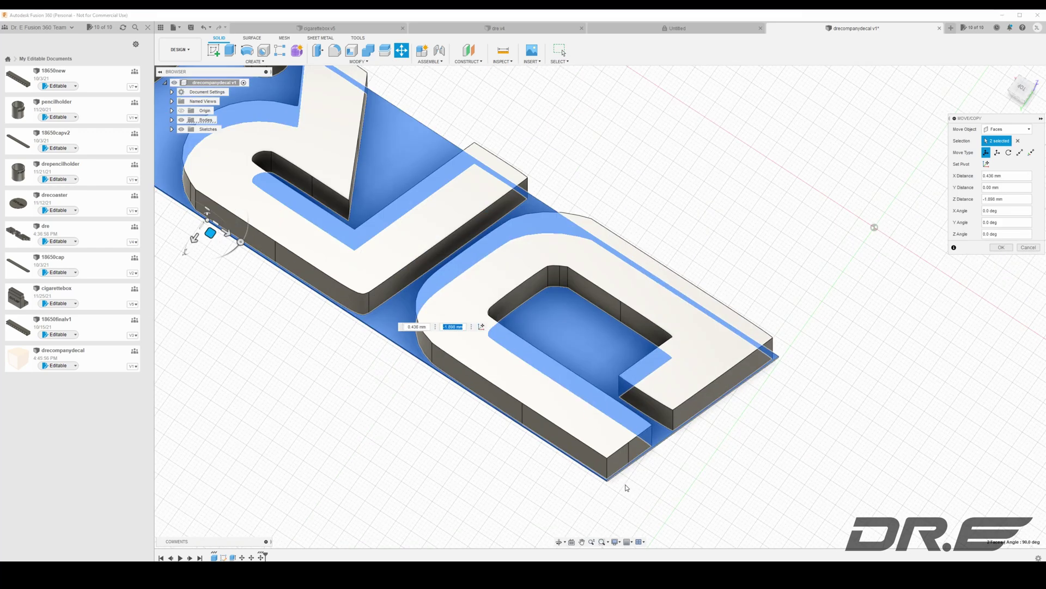
{"action": "scroll", "coordinate": [627, 488], "scroll_direction": "up", "scroll_amount": 6}
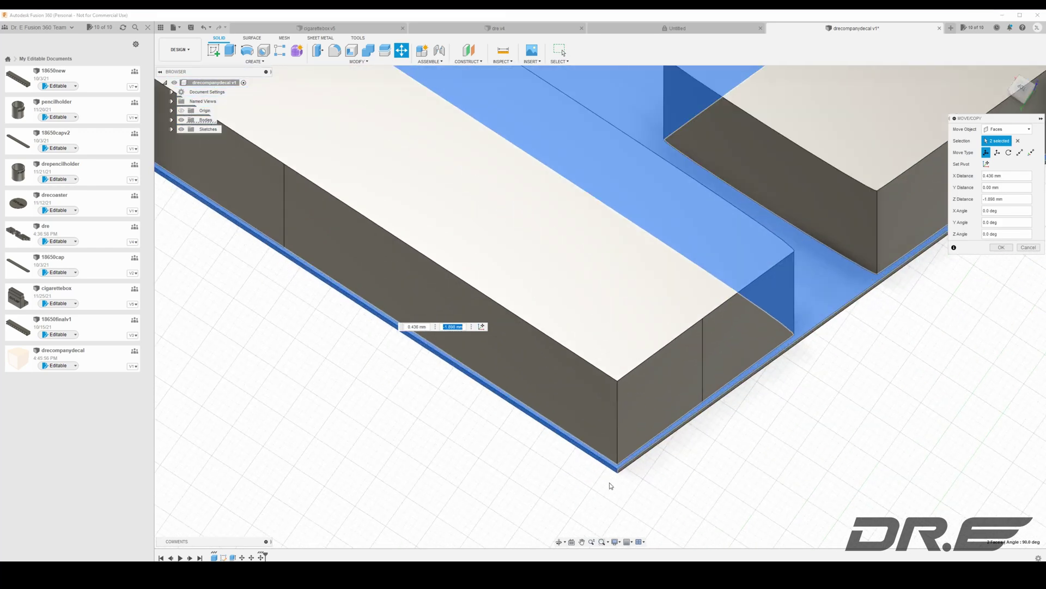
{"action": "scroll", "coordinate": [615, 483], "scroll_direction": "down", "scroll_amount": 8}
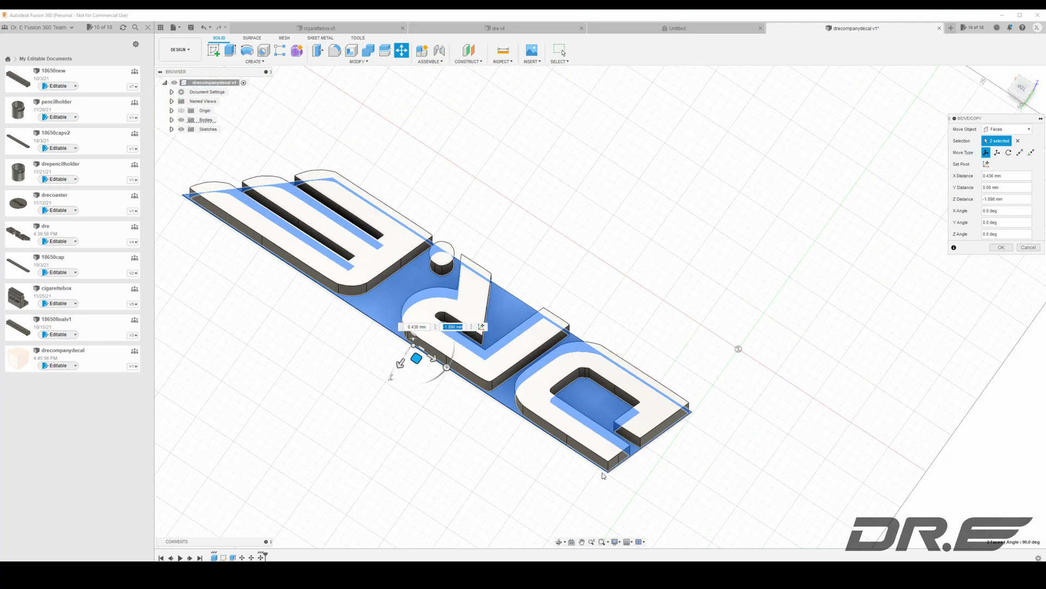
{"action": "left_click", "coordinate": [1001, 248]}
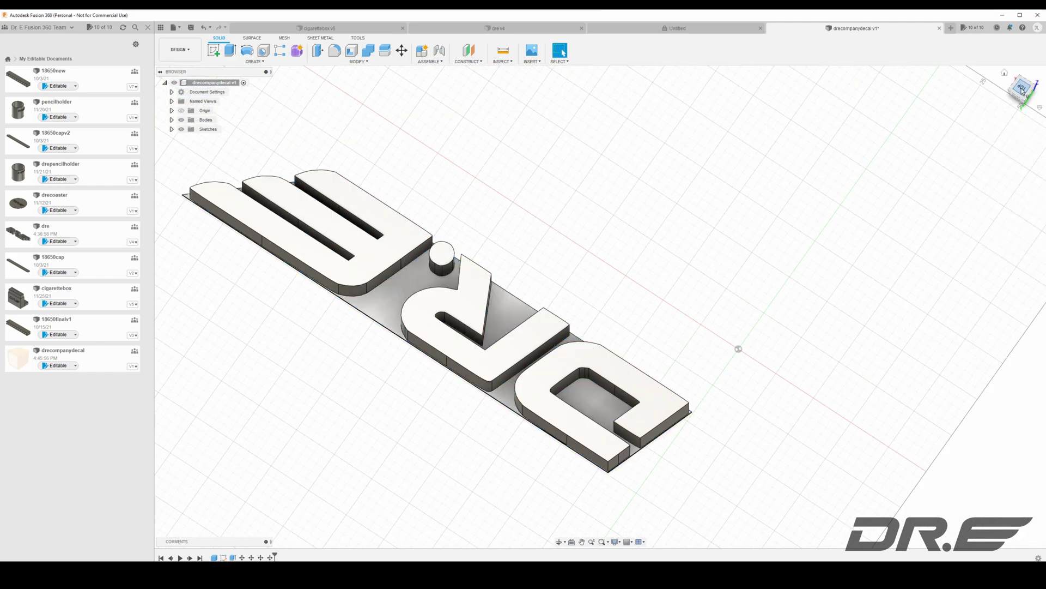
Step: Inspect the trimmed plate's outline around all the DR.E letters from above
{"action": "mouse_move", "coordinate": [1023, 91]}
{"action": "left_mouse_down"}
{"action": "mouse_move", "coordinate": [1044, 79]}
{"action": "mouse_move", "coordinate": [1039, 107]}
{"action": "left_mouse_up"}
{"action": "scroll", "coordinate": [606, 193], "scroll_direction": "up", "scroll_amount": 3}
{"action": "scroll", "coordinate": [668, 244], "scroll_direction": "down", "scroll_amount": 3}
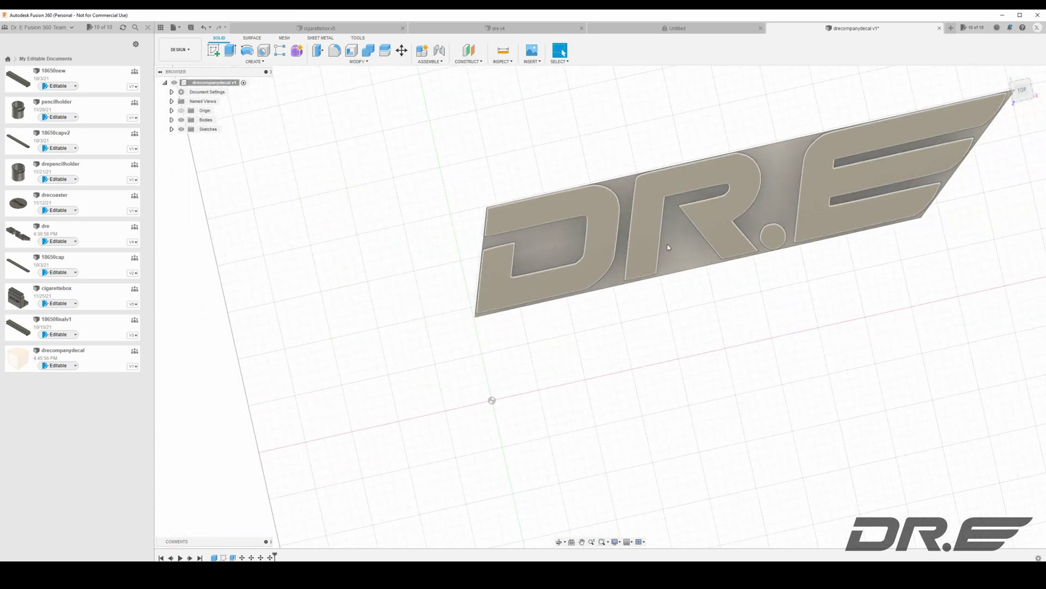
{"action": "scroll", "coordinate": [730, 251], "scroll_direction": "down", "scroll_amount": 2}
{"action": "scroll", "coordinate": [860, 240], "scroll_direction": "down", "scroll_amount": 1}
{"action": "scroll", "coordinate": [797, 226], "scroll_direction": "up", "scroll_amount": 4}
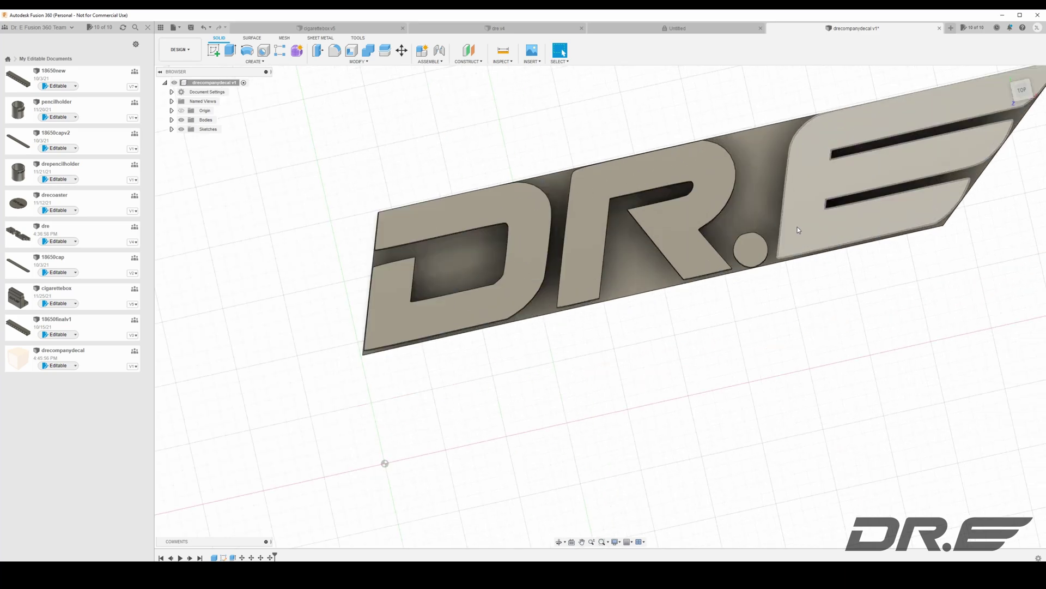
{"action": "scroll", "coordinate": [790, 229], "scroll_direction": "down", "scroll_amount": 5}
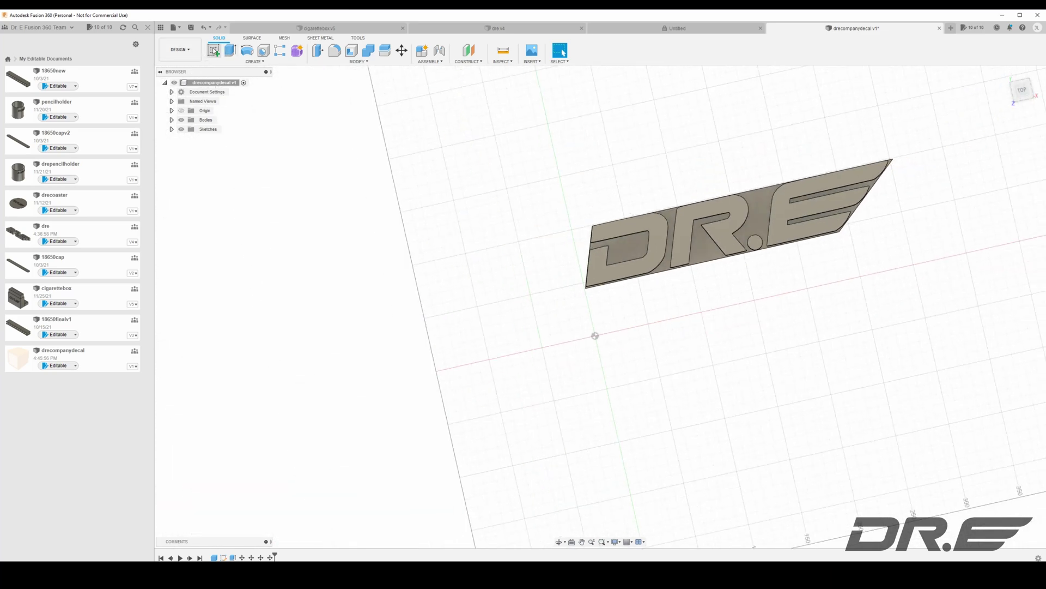
Step: Save the design with the version description "User Saved" and export it as the STL file drecompanydecal v2
{"action": "left_click", "coordinate": [191, 28]}
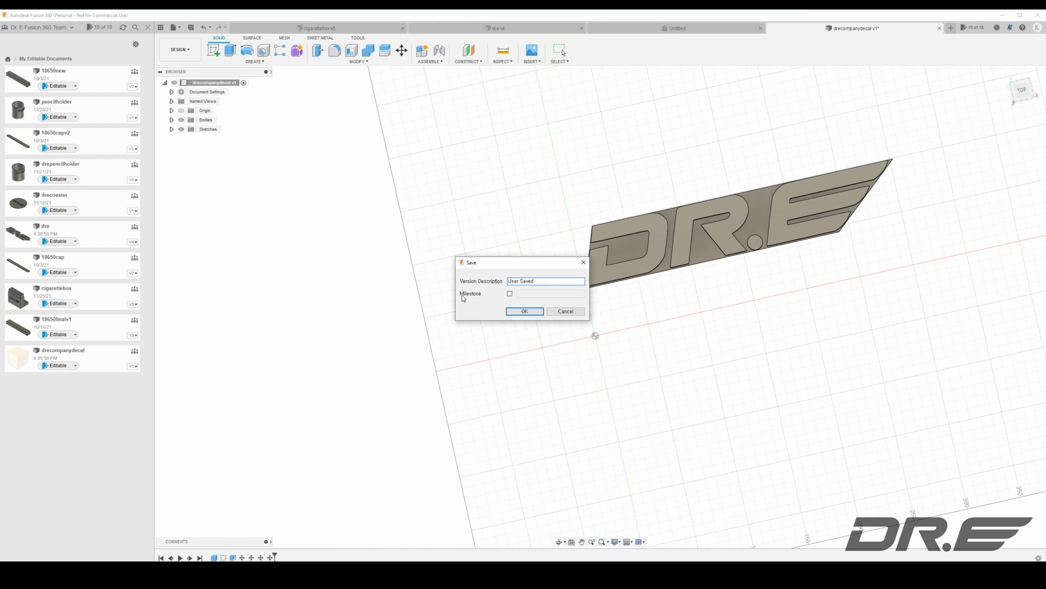
{"action": "left_click", "coordinate": [537, 313]}
{"action": "left_click", "coordinate": [175, 28]}
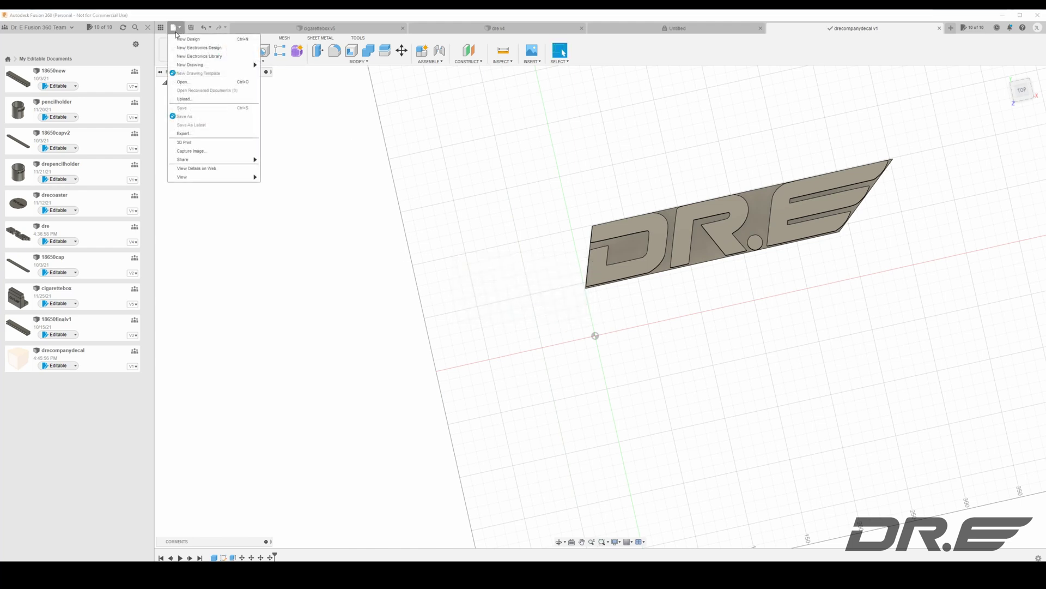
{"action": "left_click", "coordinate": [183, 158]}
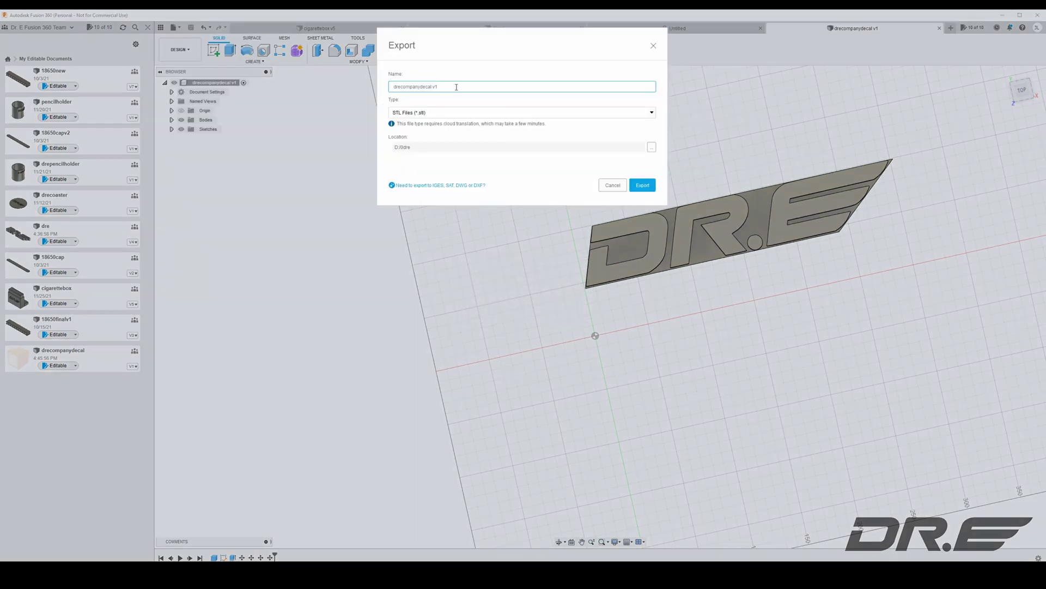
{"action": "left_click", "coordinate": [651, 188]}
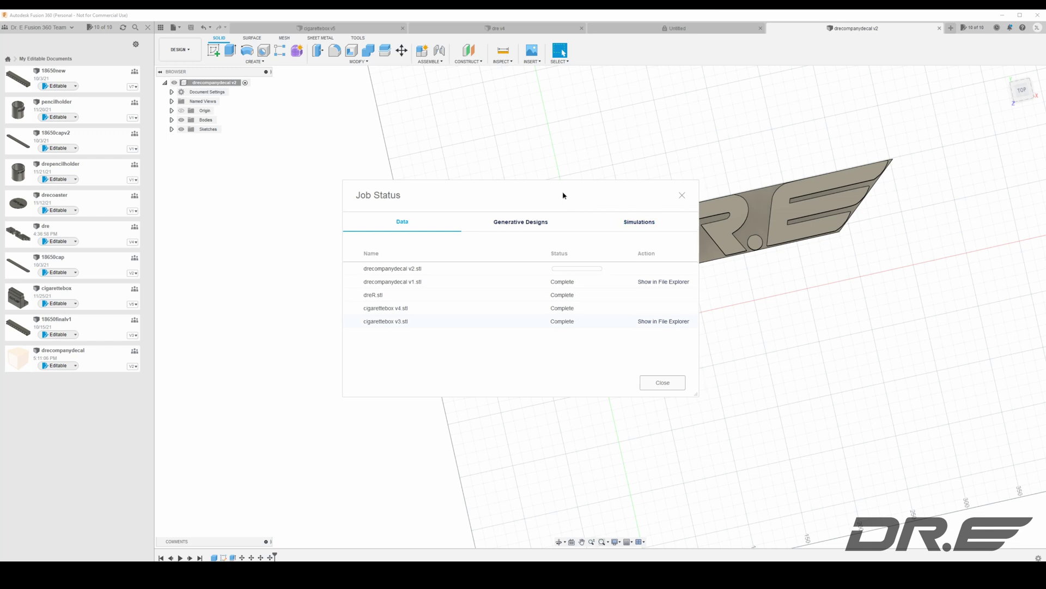
{"action": "left_click_drag", "start_coordinate": [563, 197], "coordinate": [439, 212]}
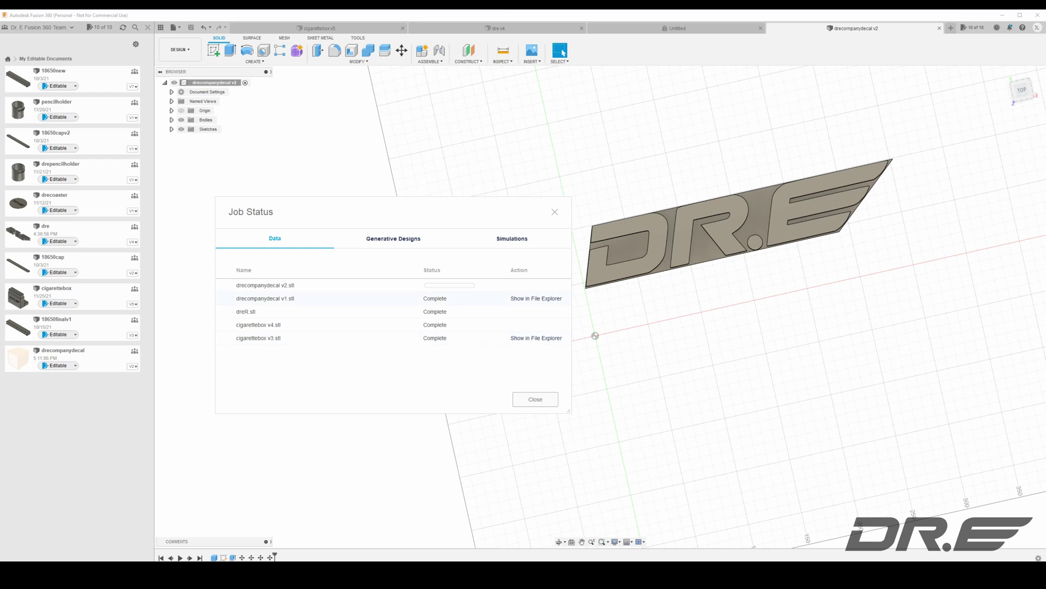
Step: Close the export job status, switch to PrusaSlicer and import drecompanydecal v2.stl onto the print bed
{"action": "left_click", "coordinate": [538, 400]}
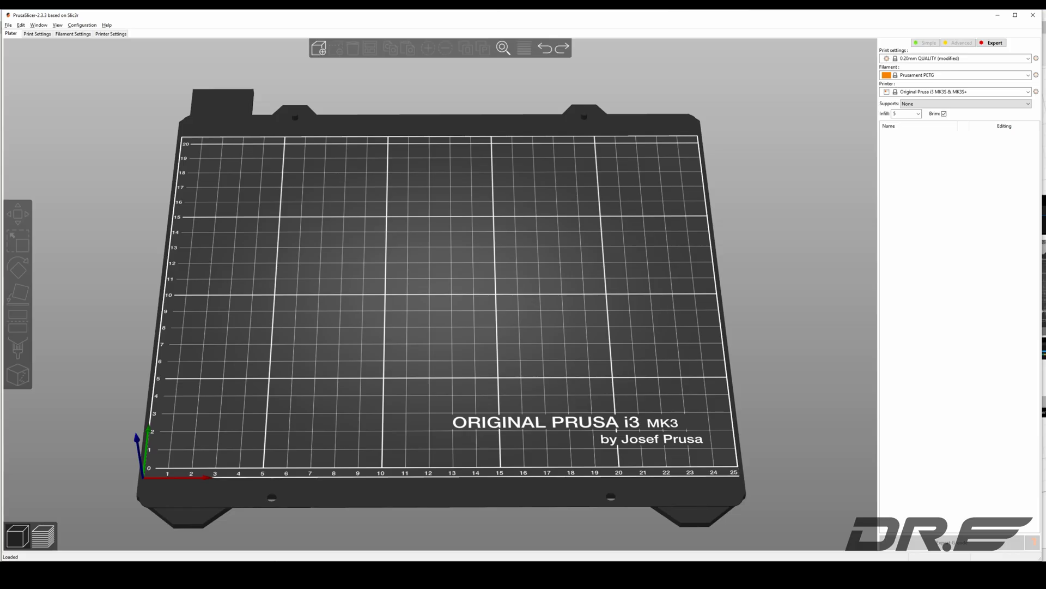
{"action": "left_click", "coordinate": [8, 25]}
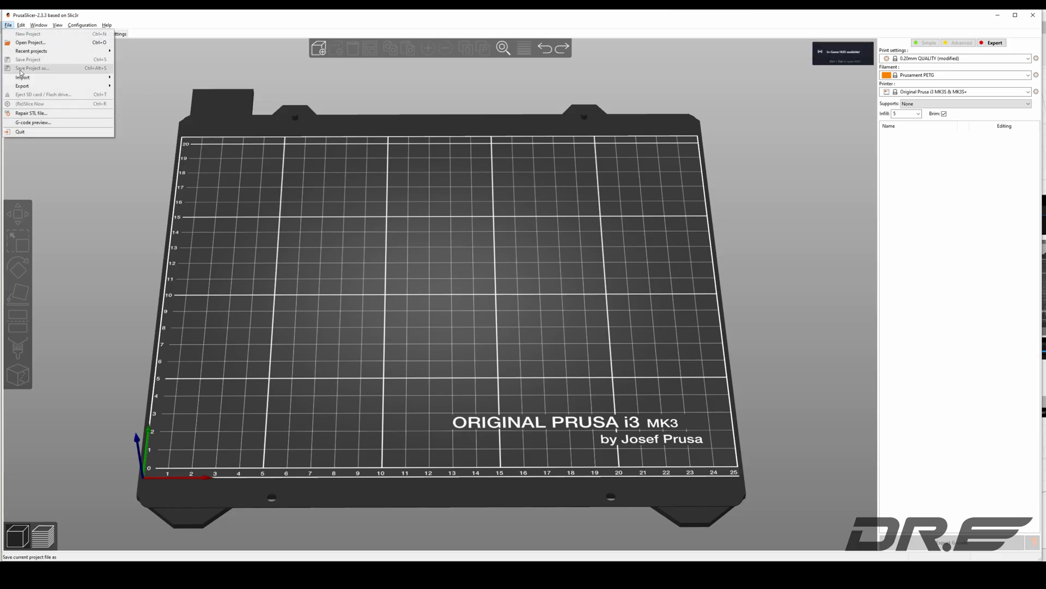
{"action": "mouse_move", "coordinate": [22, 79]}
{"action": "left_click", "coordinate": [175, 77]}
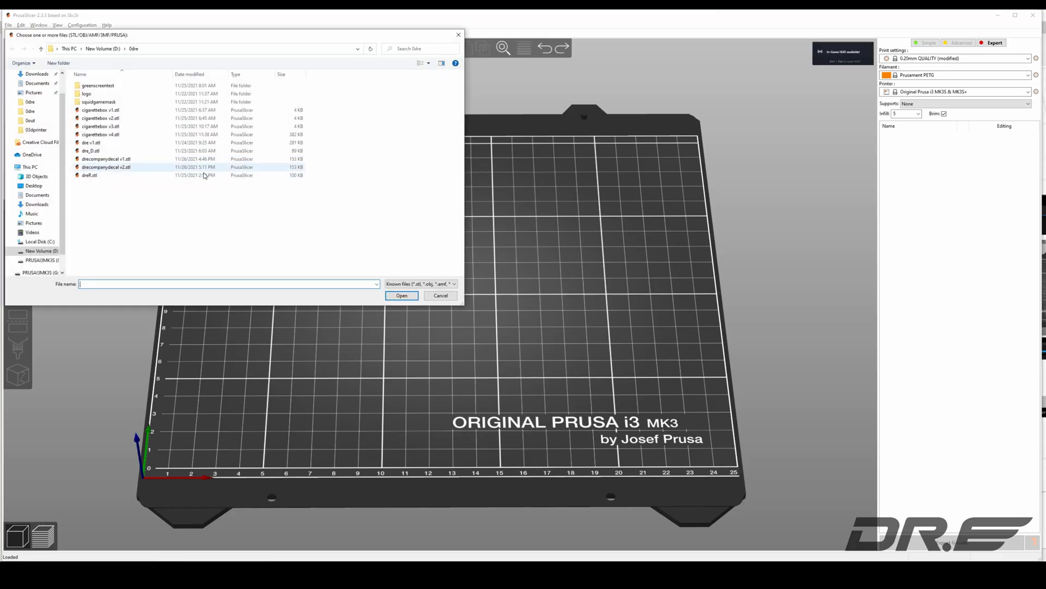
{"action": "left_click", "coordinate": [126, 167]}
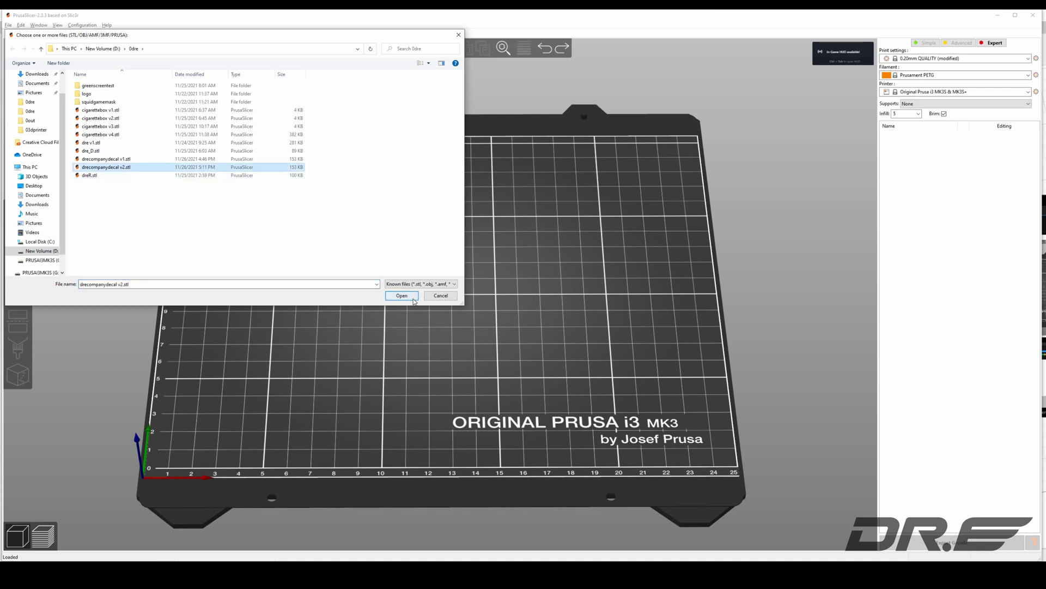
{"action": "left_click", "coordinate": [402, 295]}
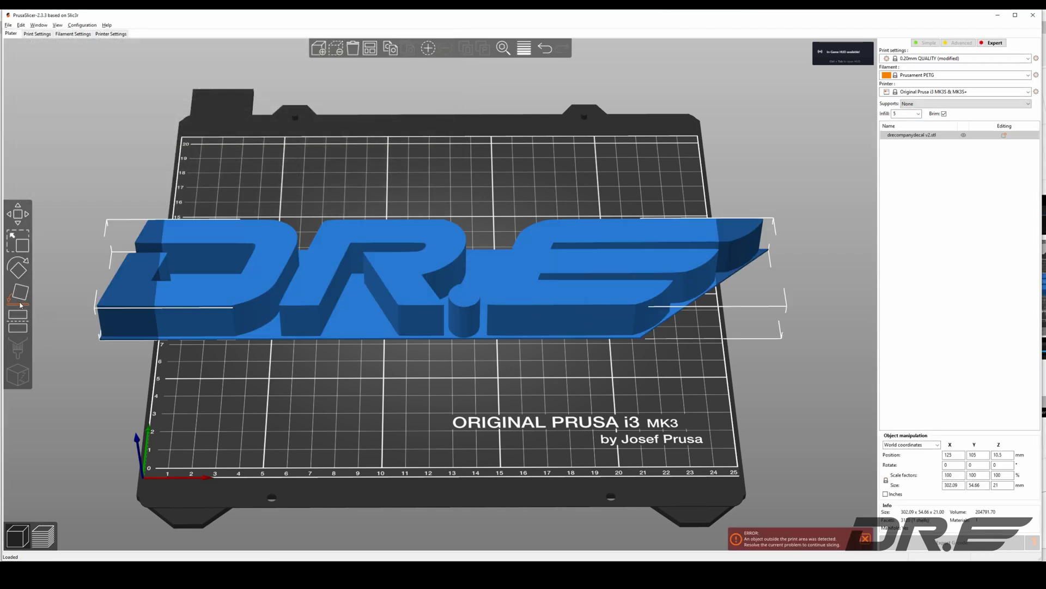
Step: Rotate the decal diagonally across the print bed and move it to about X 138, Y 101 mm
{"action": "key", "text": "r"}
{"action": "left_click_drag", "start_coordinate": [845, 286], "coordinate": [788, 109]}
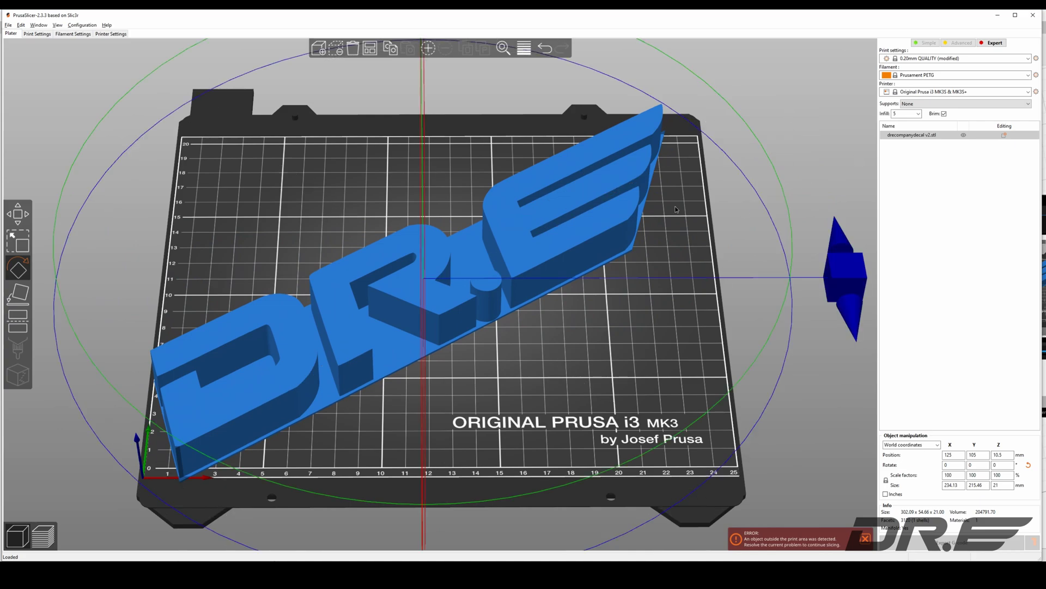
{"action": "left_click_drag", "start_coordinate": [676, 209], "coordinate": [664, 333]}
{"action": "left_click_drag", "start_coordinate": [488, 297], "coordinate": [511, 320]}
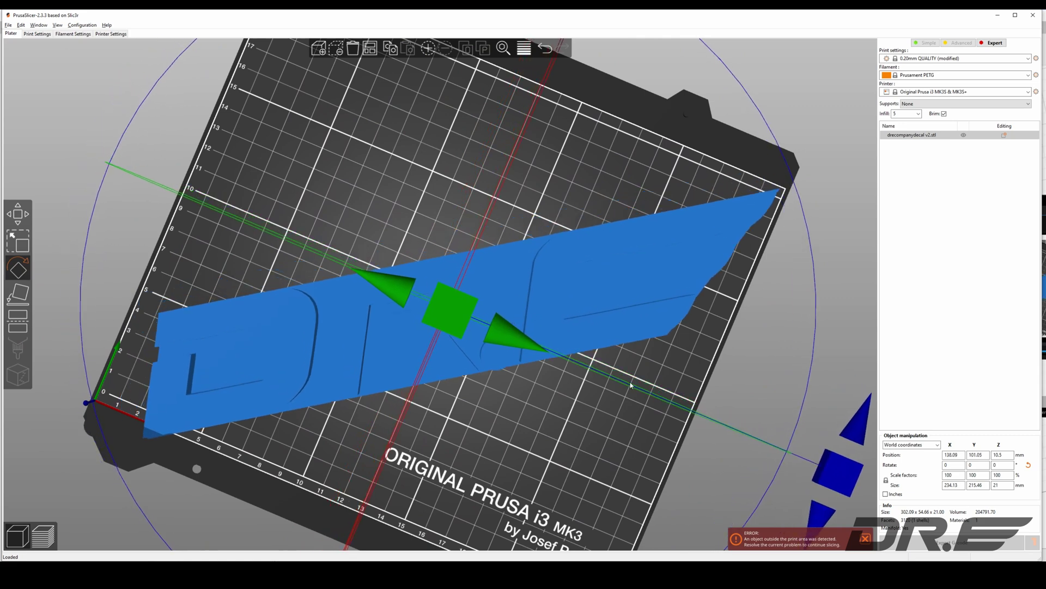
Step: Fine-tune the decal's rotation and shift it to about X 133.4, Y 107.1 mm so it fits within the bed
{"action": "left_click_drag", "start_coordinate": [848, 466], "coordinate": [845, 487]}
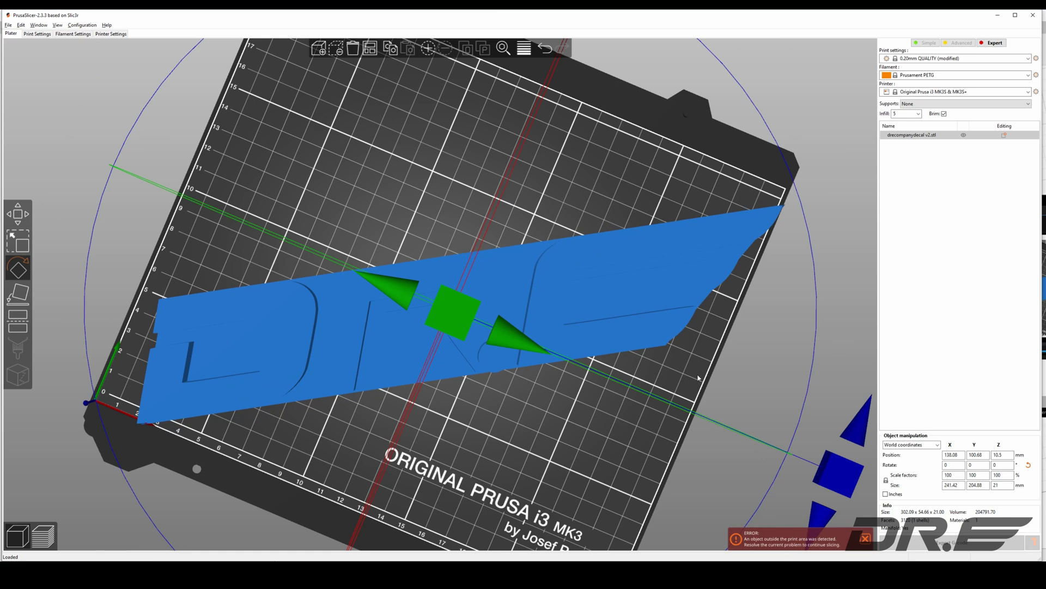
{"action": "left_click_drag", "start_coordinate": [638, 320], "coordinate": [627, 298]}
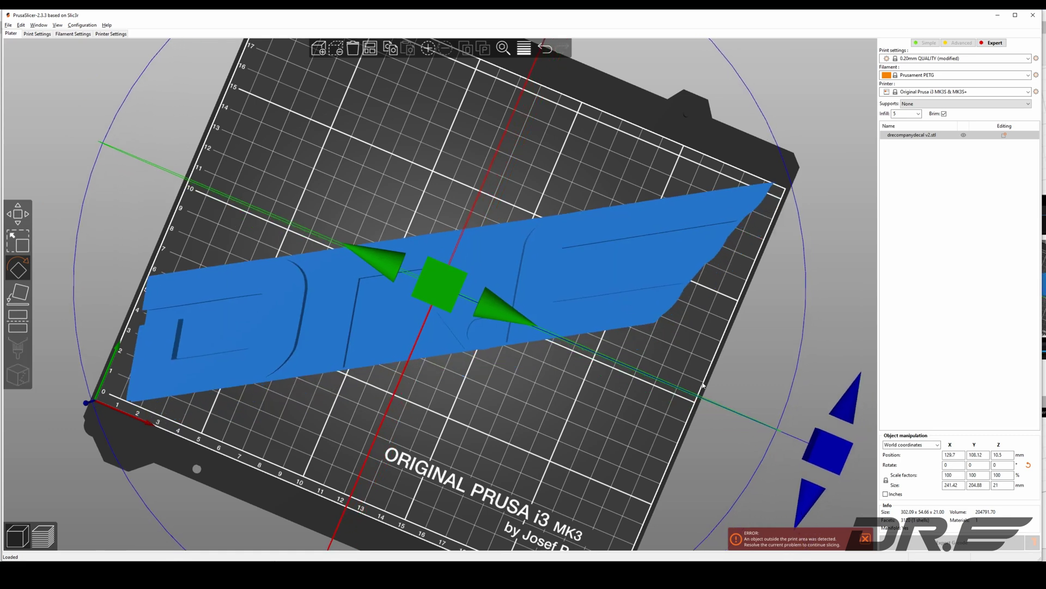
{"action": "left_click_drag", "start_coordinate": [845, 445], "coordinate": [837, 473]}
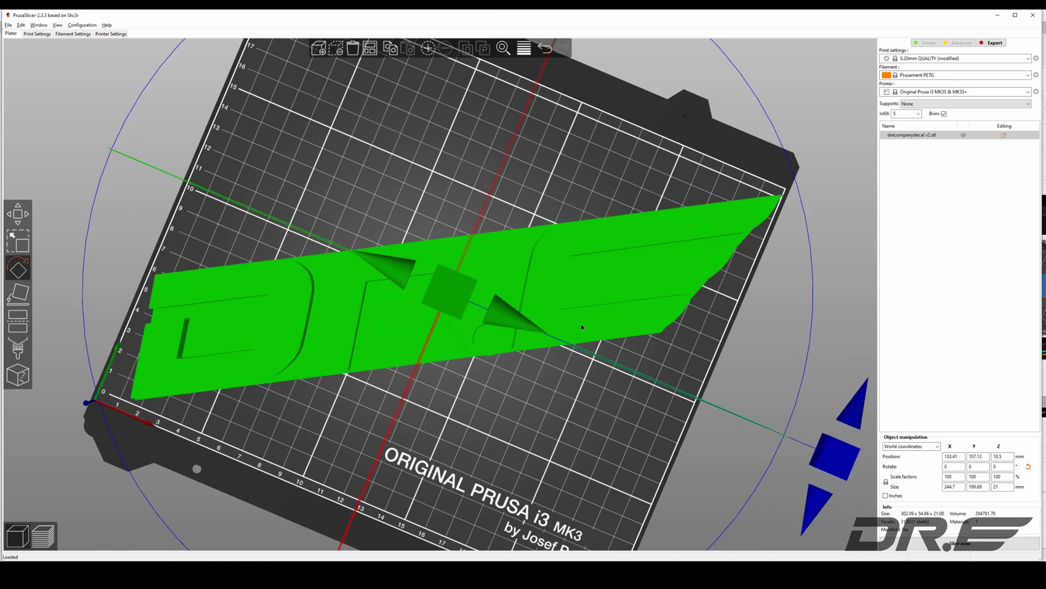
{"action": "mouse_move", "coordinate": [524, 351]}
{"action": "left_mouse_down"}
{"action": "mouse_move", "coordinate": [522, 331]}
{"action": "mouse_move", "coordinate": [506, 371]}
{"action": "mouse_move", "coordinate": [526, 361]}
{"action": "mouse_move", "coordinate": [522, 348]}
{"action": "mouse_move", "coordinate": [518, 358]}
{"action": "left_mouse_up"}
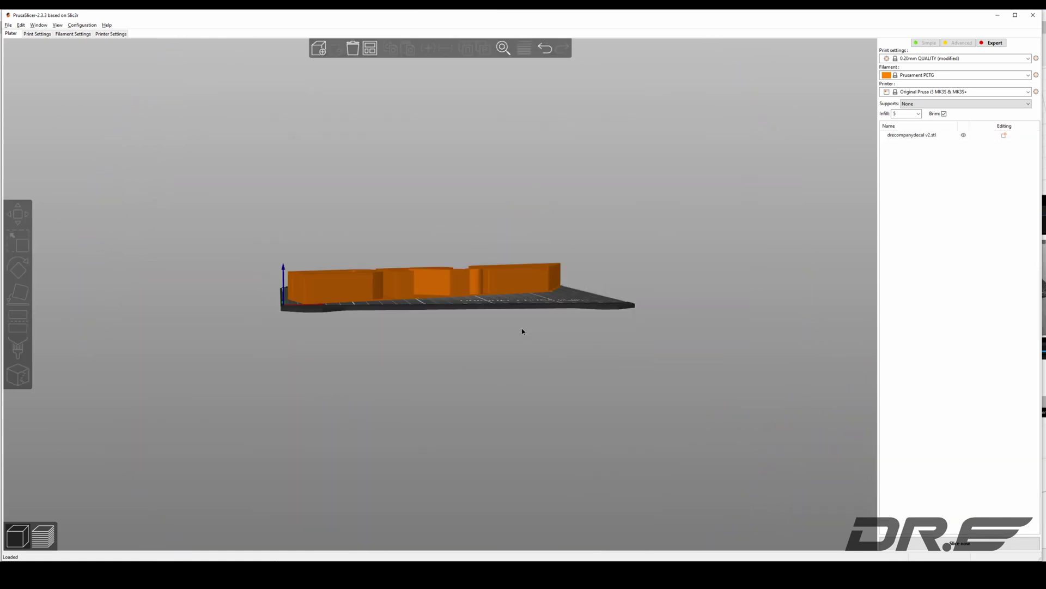
Step: Check the sliced decal's toolpath preview, turn off the brim and slice the model again
{"action": "key", "text": "1"}
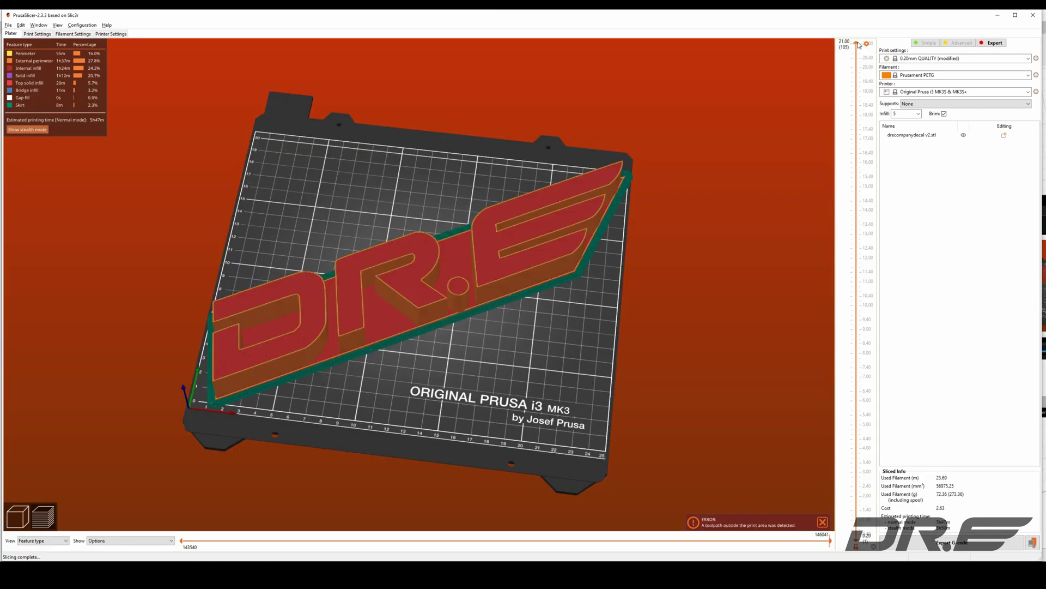
{"action": "mouse_move", "coordinate": [857, 46]}
{"action": "left_mouse_down"}
{"action": "mouse_move", "coordinate": [868, 115]}
{"action": "mouse_move", "coordinate": [877, 27]}
{"action": "mouse_move", "coordinate": [838, 197]}
{"action": "mouse_move", "coordinate": [861, 34]}
{"action": "left_mouse_up"}
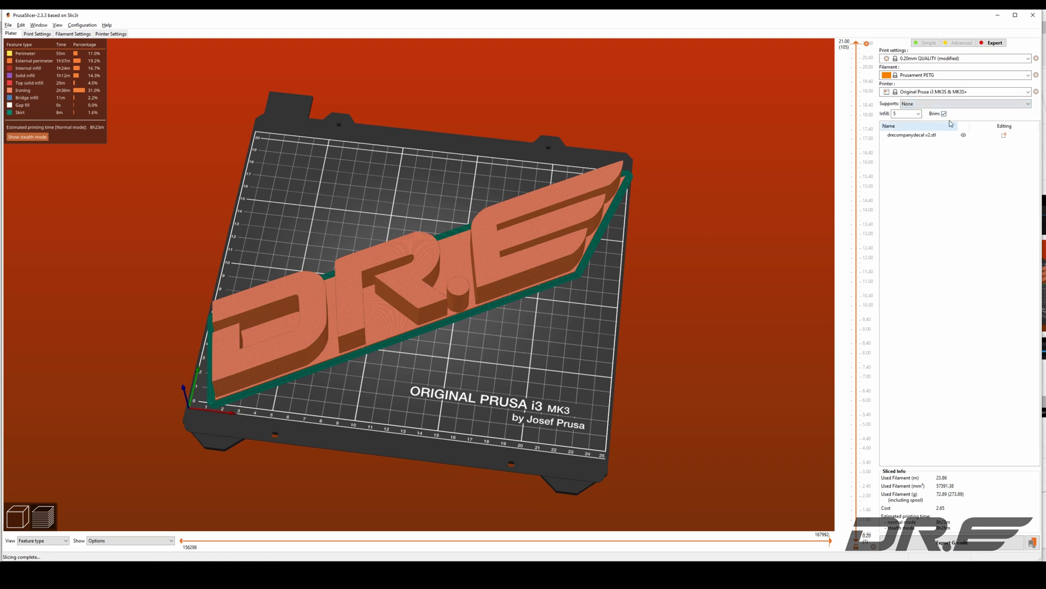
{"action": "left_click", "coordinate": [944, 114]}
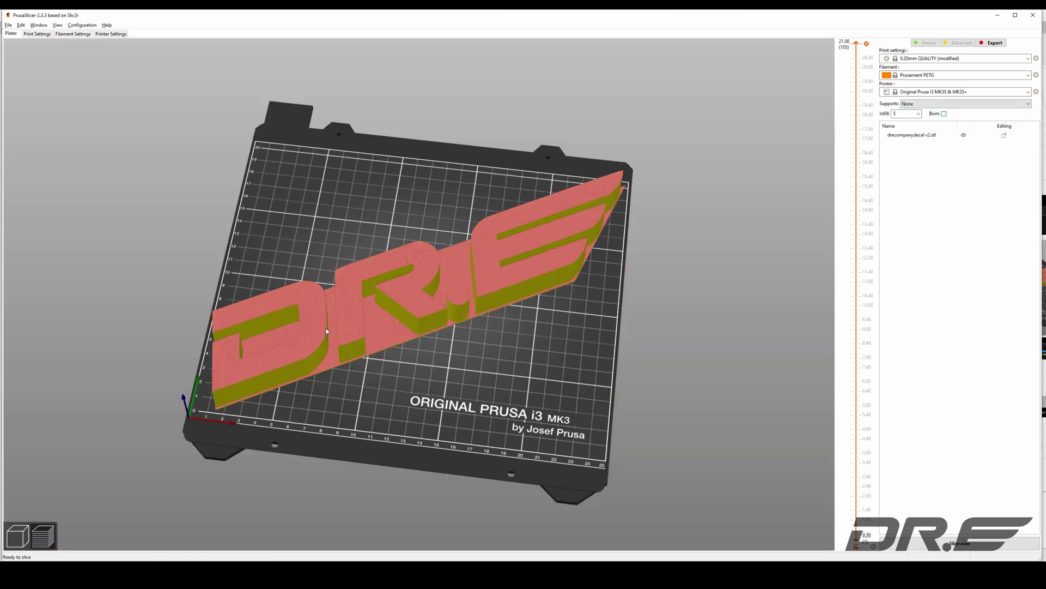
{"action": "left_click", "coordinate": [960, 543]}
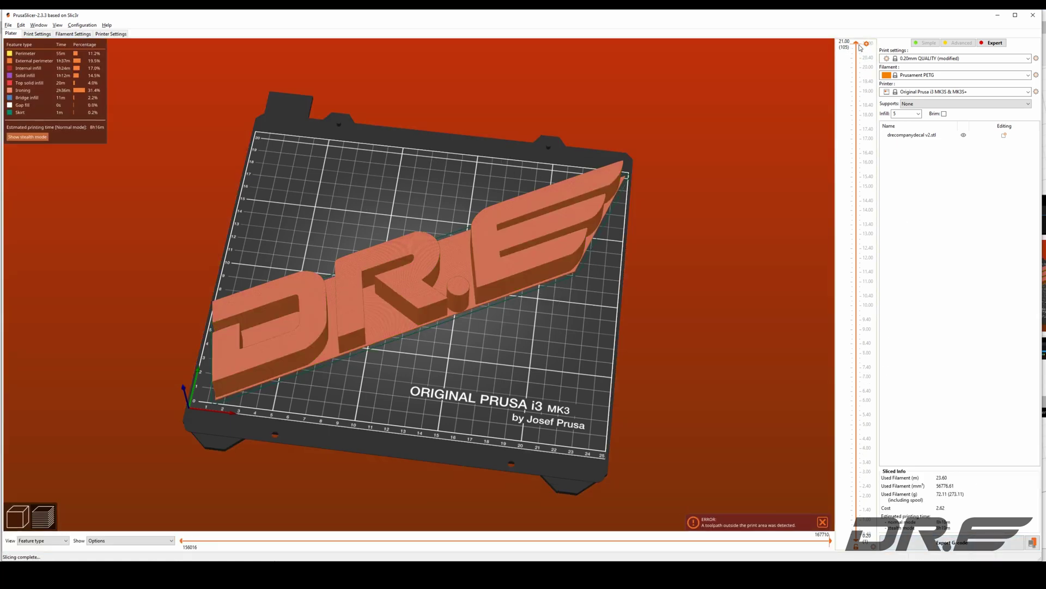
Step: Examine the sliced decal's internal layers in the preview and check the layer and perimeter print settings
{"action": "left_click_drag", "start_coordinate": [857, 44], "coordinate": [837, 224]}
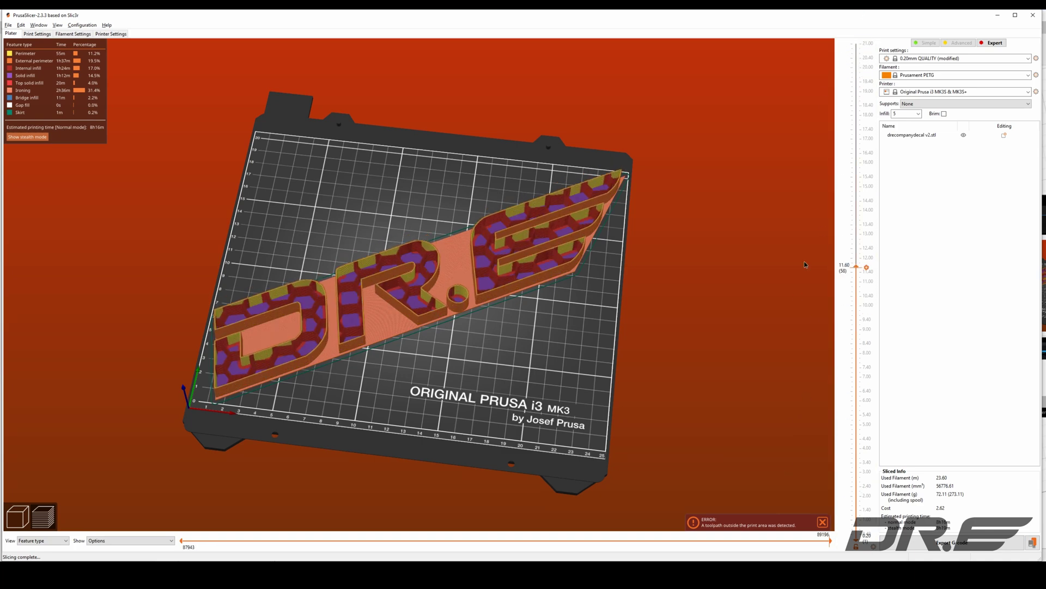
{"action": "left_click_drag", "start_coordinate": [804, 264], "coordinate": [856, 44]}
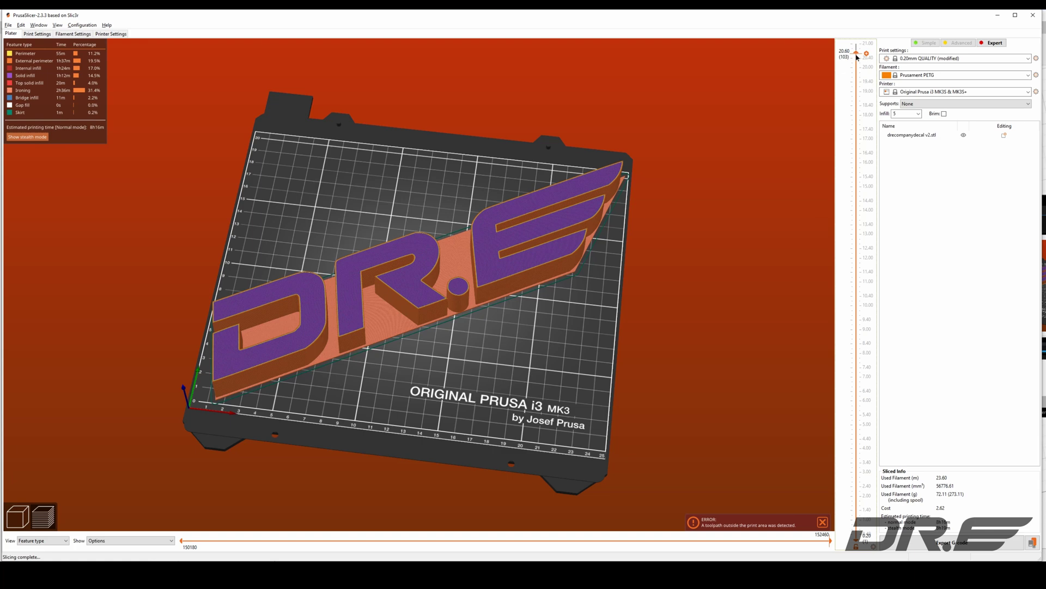
{"action": "left_click", "coordinate": [35, 33]}
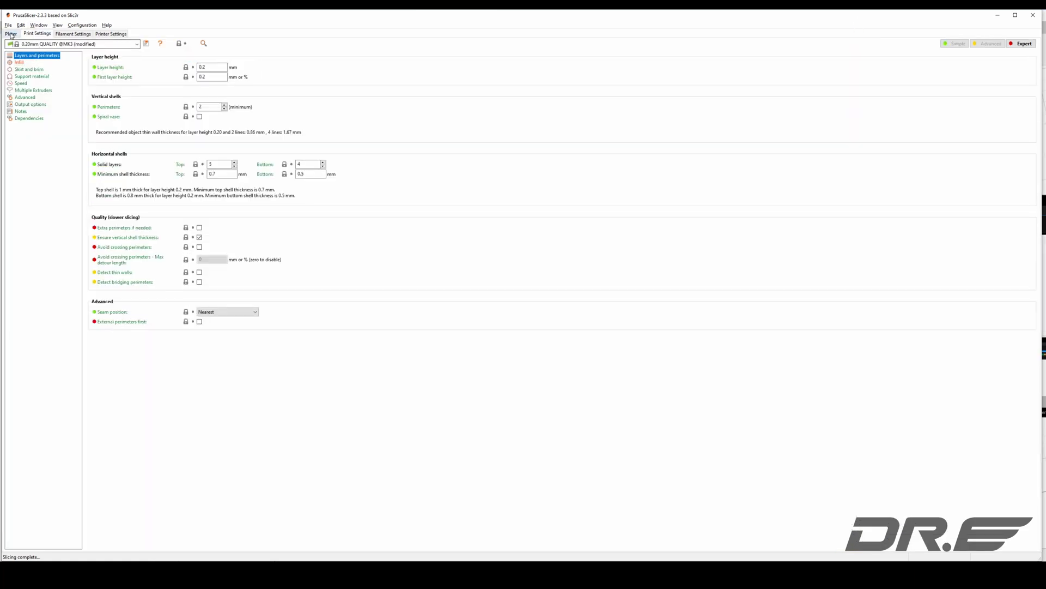
{"action": "left_click", "coordinate": [11, 34]}
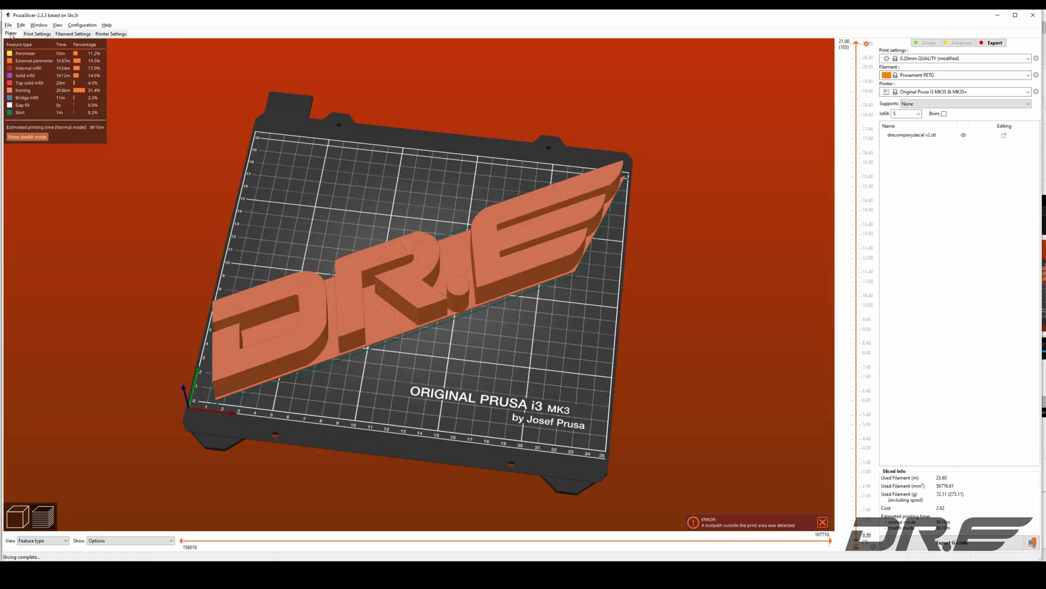
Step: Export the G-code as drecompanydecal v2 to the PRUSAi3MK3S (G:) drive
{"action": "left_click", "coordinate": [953, 542]}
{"action": "left_click", "coordinate": [112, 268]}
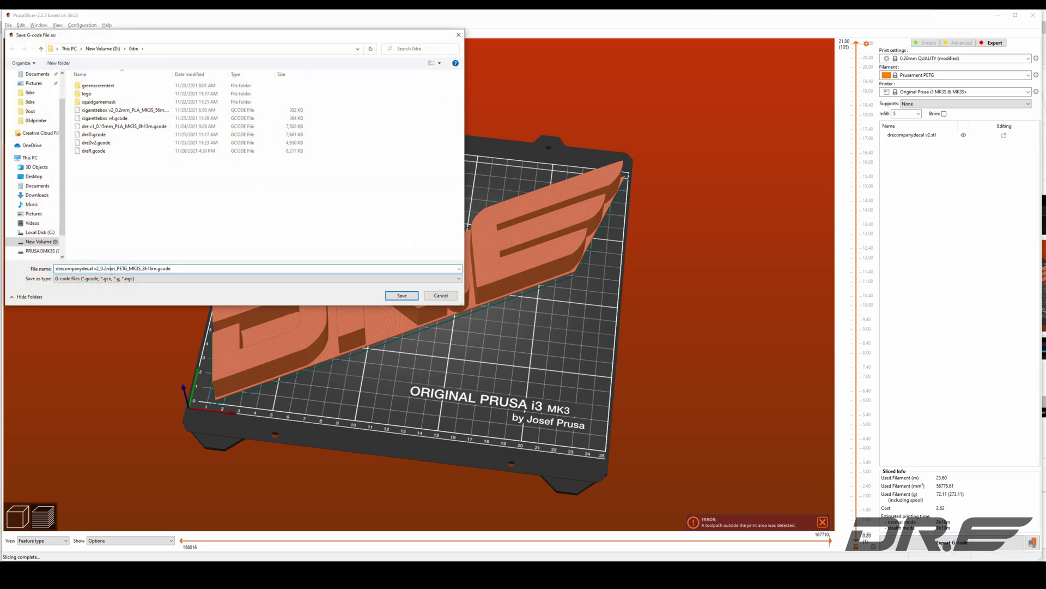
{"action": "key", "text": "BackSpace"}
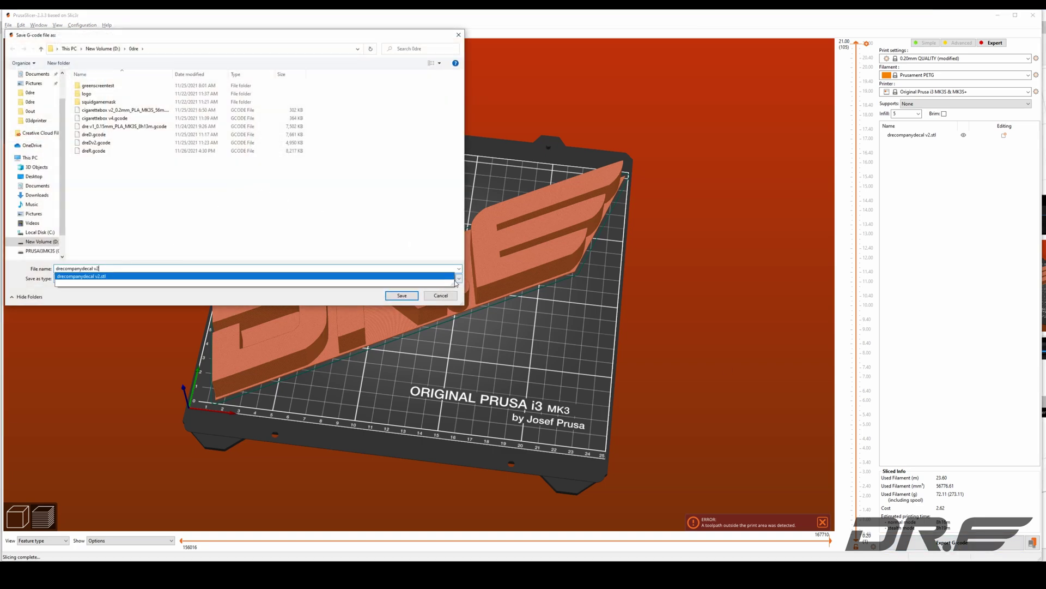
{"action": "left_click", "coordinate": [46, 251]}
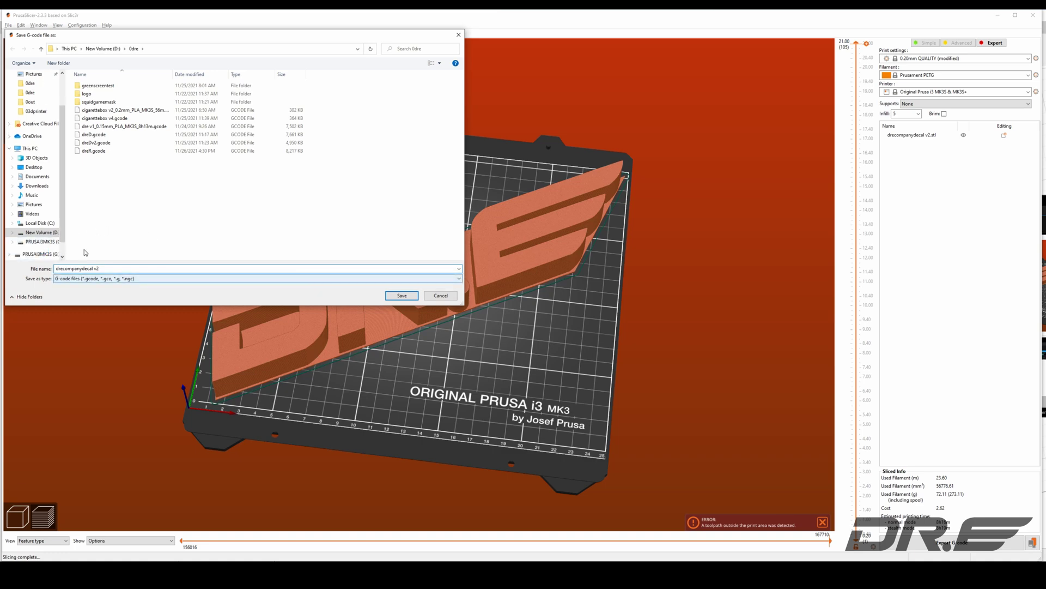
{"action": "left_click", "coordinate": [408, 298]}
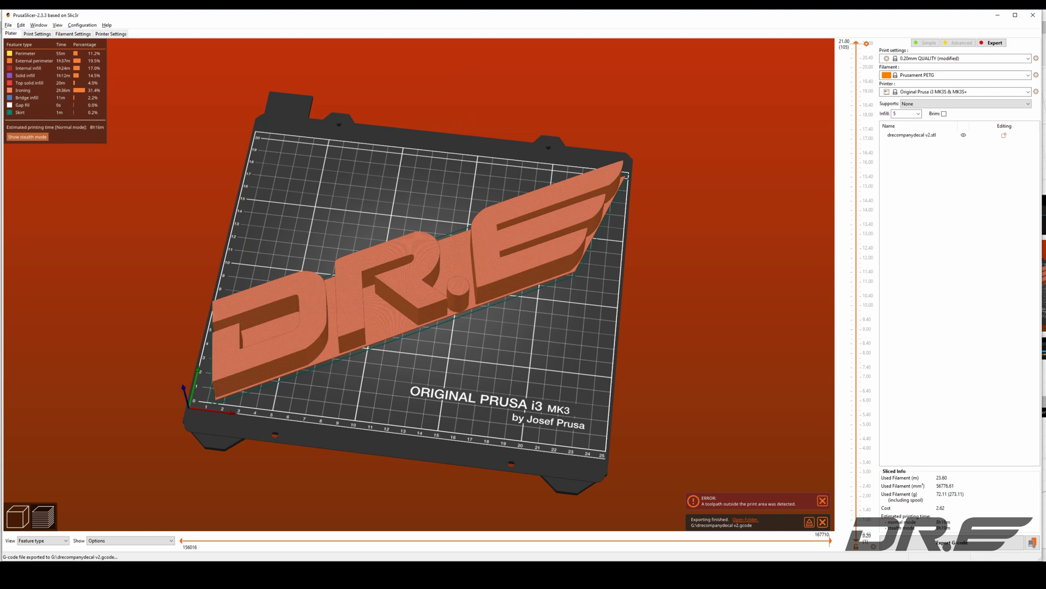